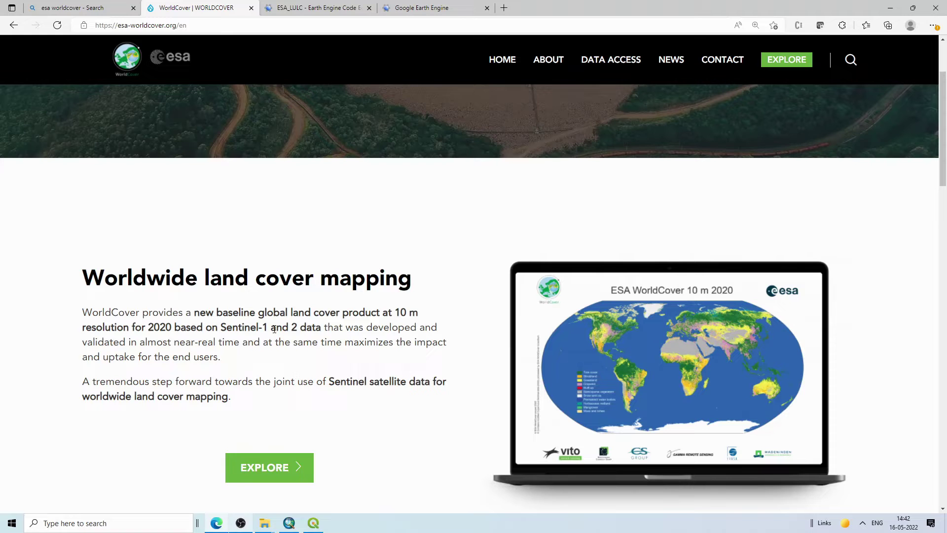
- Glance at the Bing results for 'esa worldcover', then go back to the WorldCover home page
{"action": "scroll", "coordinate": [417, 219], "scroll_direction": "up", "scroll_amount": 2}
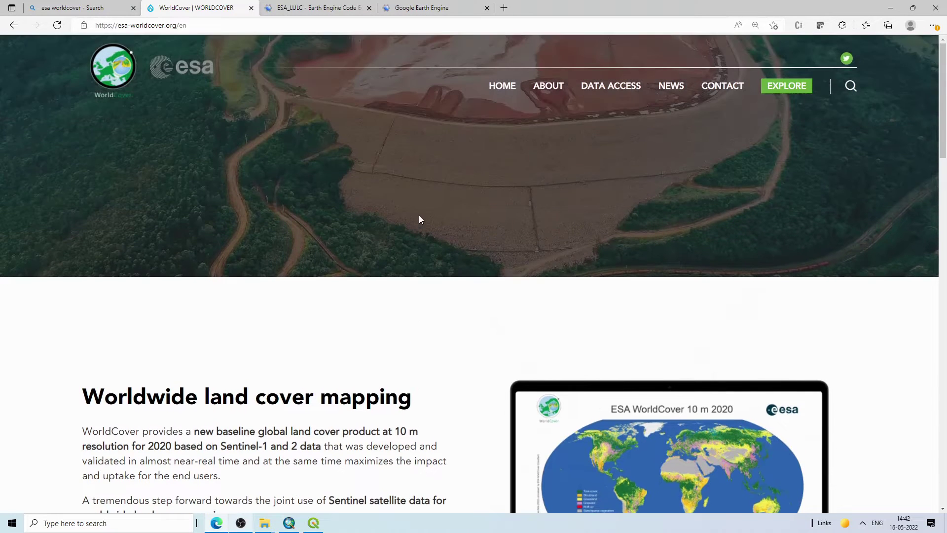
{"action": "scroll", "coordinate": [519, 249], "scroll_direction": "down", "scroll_amount": 2}
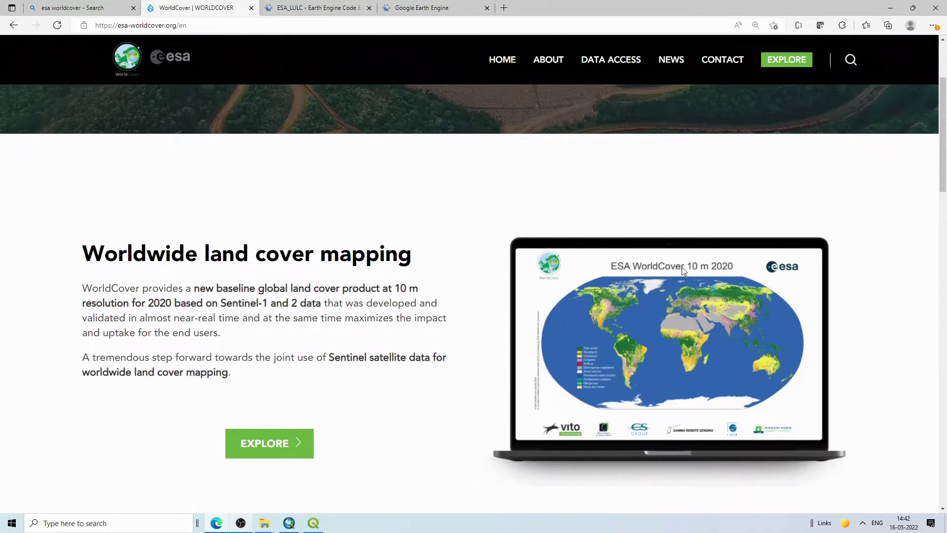
{"action": "scroll", "coordinate": [143, 175], "scroll_direction": "up", "scroll_amount": 1}
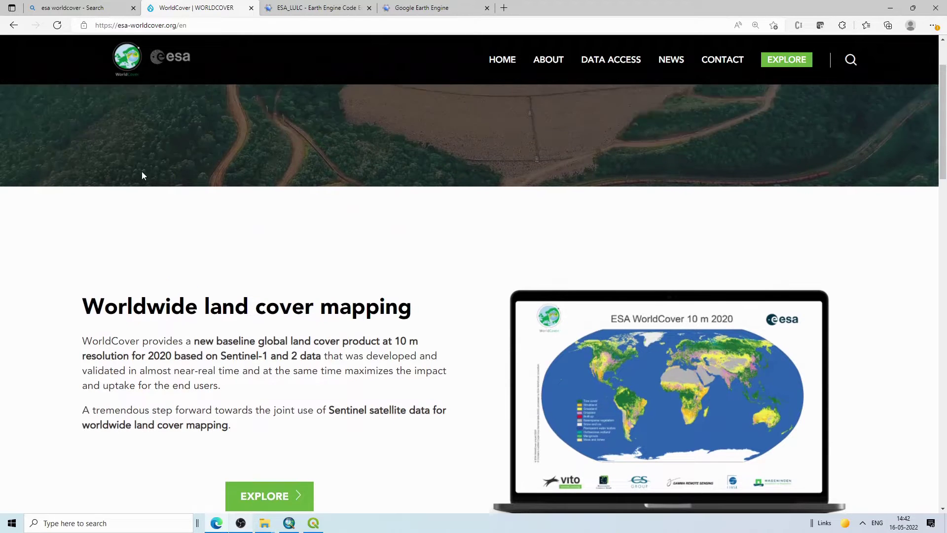
{"action": "left_click", "coordinate": [69, 7]}
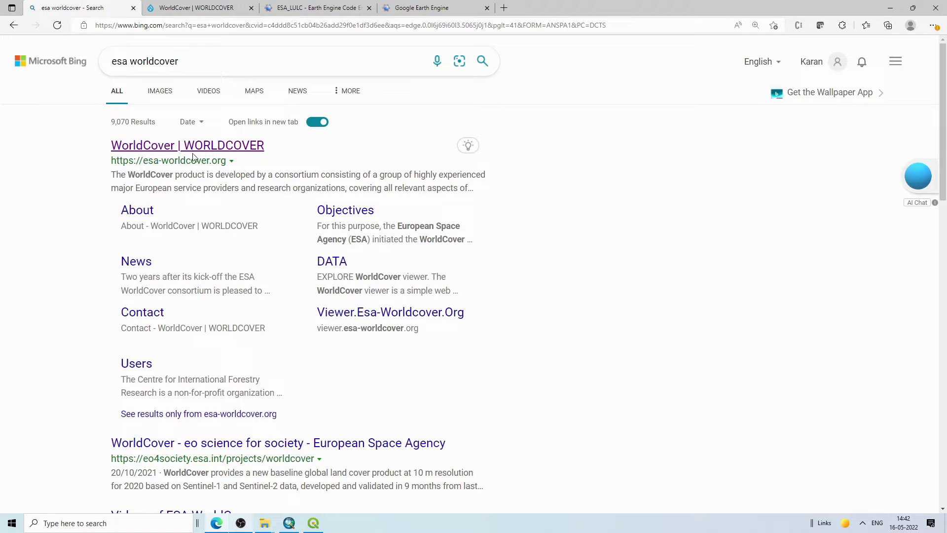
{"action": "left_click", "coordinate": [187, 8]}
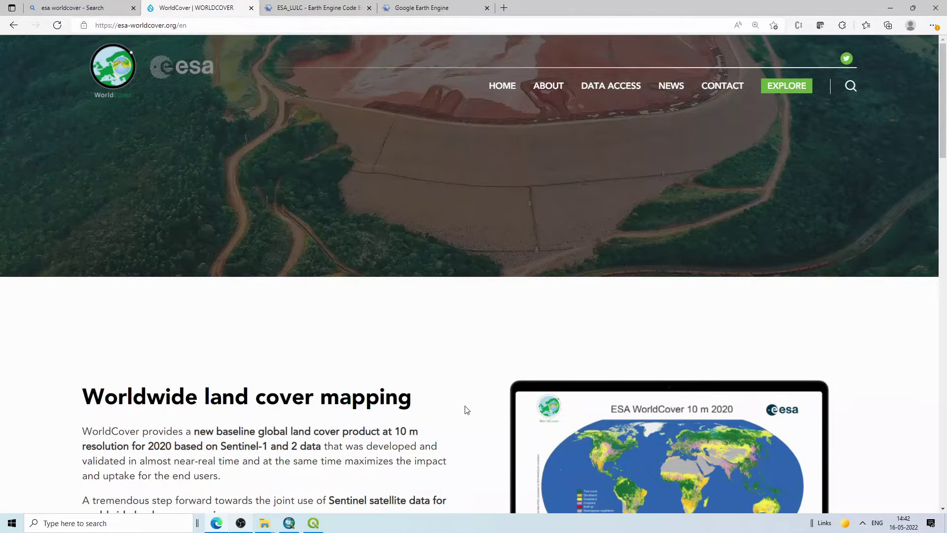
- Read the product description on Sentinel-1 and 2 data, then go to DATA ACCESS
{"action": "scroll", "coordinate": [466, 409], "scroll_direction": "down", "scroll_amount": 3}
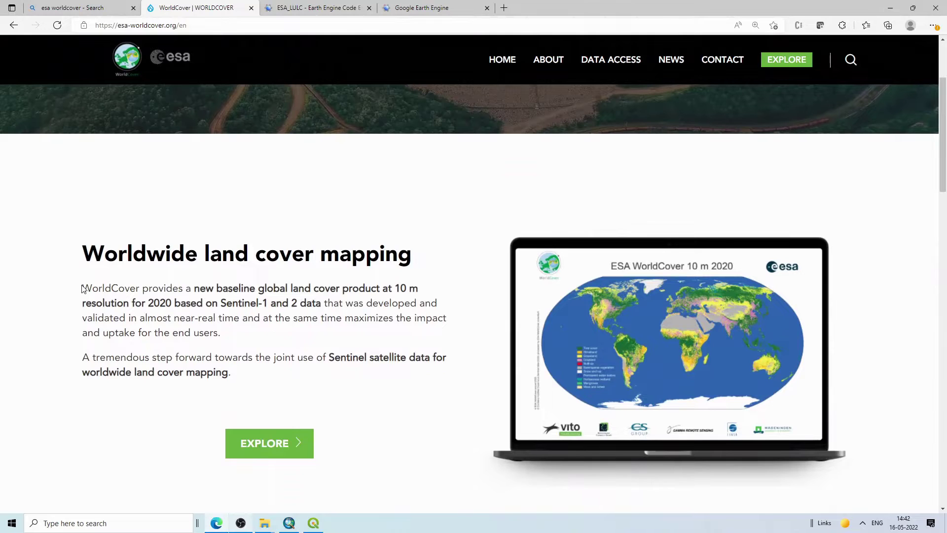
{"action": "left_click_drag", "start_coordinate": [82, 289], "coordinate": [322, 292]}
{"action": "left_click", "coordinate": [312, 286]}
{"action": "left_click_drag", "start_coordinate": [222, 304], "coordinate": [325, 304]}
{"action": "left_click", "coordinate": [357, 304]}
{"action": "scroll", "coordinate": [356, 304], "scroll_direction": "down", "scroll_amount": 14}
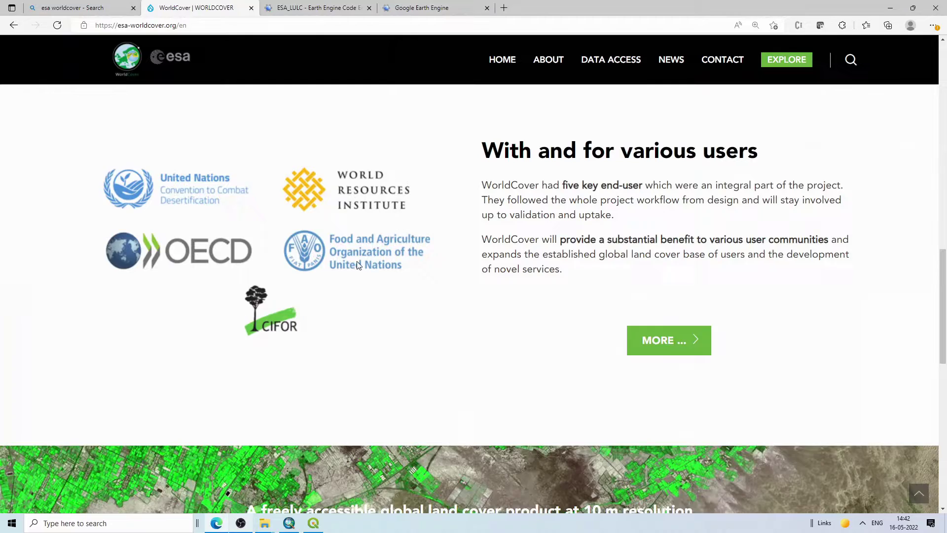
{"action": "scroll", "coordinate": [357, 286], "scroll_direction": "down", "scroll_amount": 10}
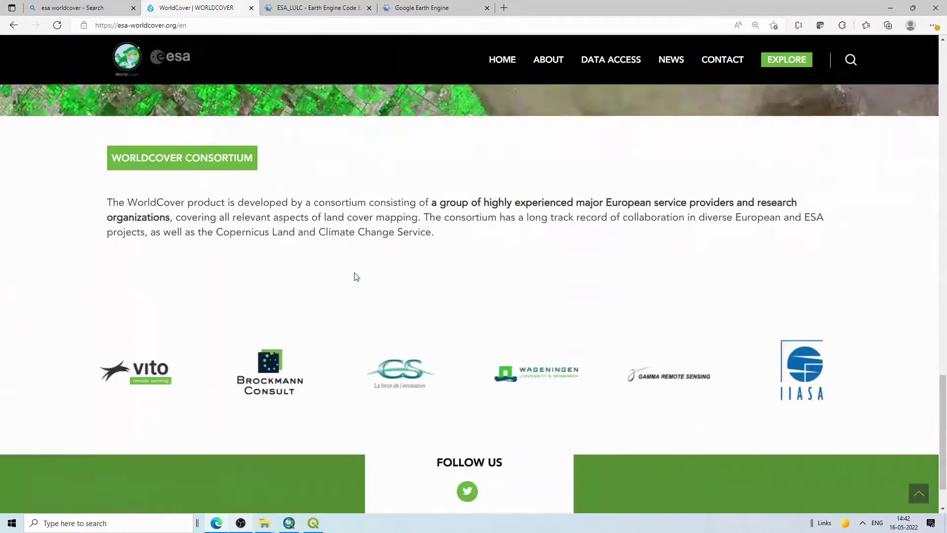
{"action": "scroll", "coordinate": [253, 240], "scroll_direction": "up", "scroll_amount": 2}
{"action": "scroll", "coordinate": [273, 243], "scroll_direction": "up", "scroll_amount": 15}
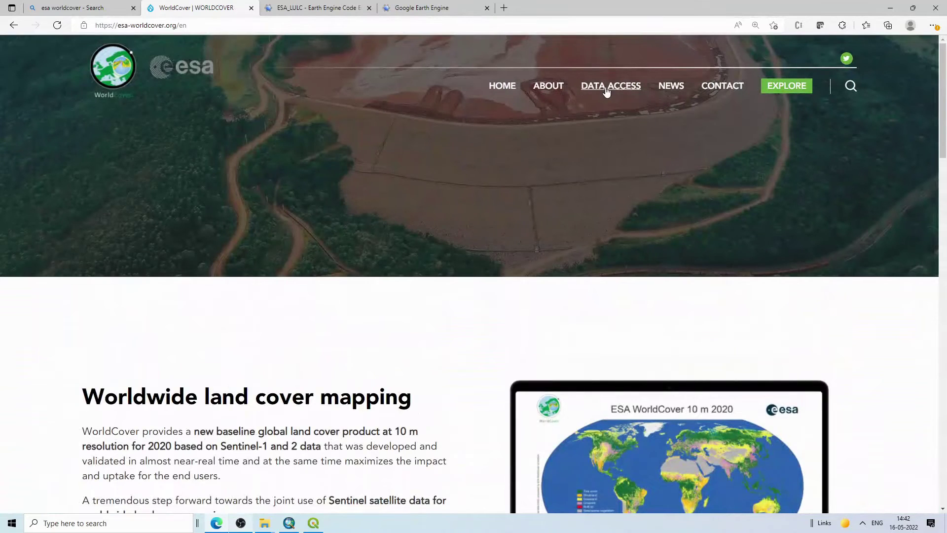
{"action": "left_click", "coordinate": [606, 88]}
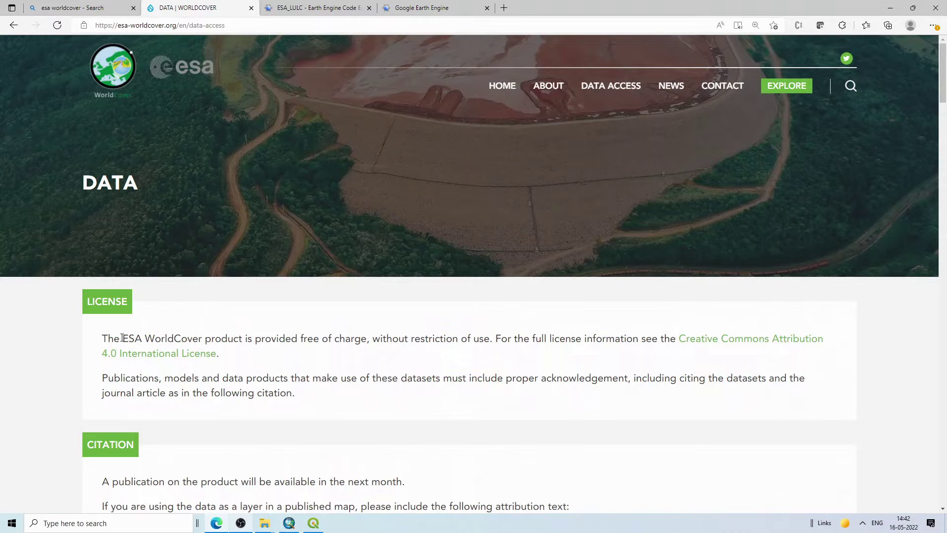
- Read the free-of-charge license and citation sections of the Data page
{"action": "left_click_drag", "start_coordinate": [373, 338], "coordinate": [481, 322]}
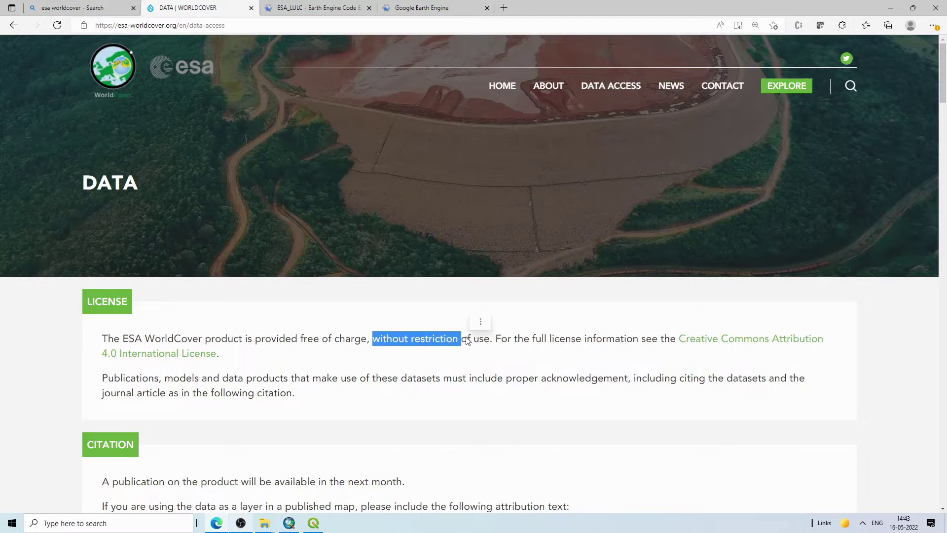
{"action": "scroll", "coordinate": [383, 237], "scroll_direction": "down", "scroll_amount": 3}
{"action": "left_click", "coordinate": [284, 252]}
{"action": "scroll", "coordinate": [151, 233], "scroll_direction": "down", "scroll_amount": 3}
{"action": "left_click_drag", "start_coordinate": [102, 192], "coordinate": [465, 271]}
{"action": "left_click", "coordinate": [465, 271]}
{"action": "scroll", "coordinate": [465, 271], "scroll_direction": "down", "scroll_amount": 4}
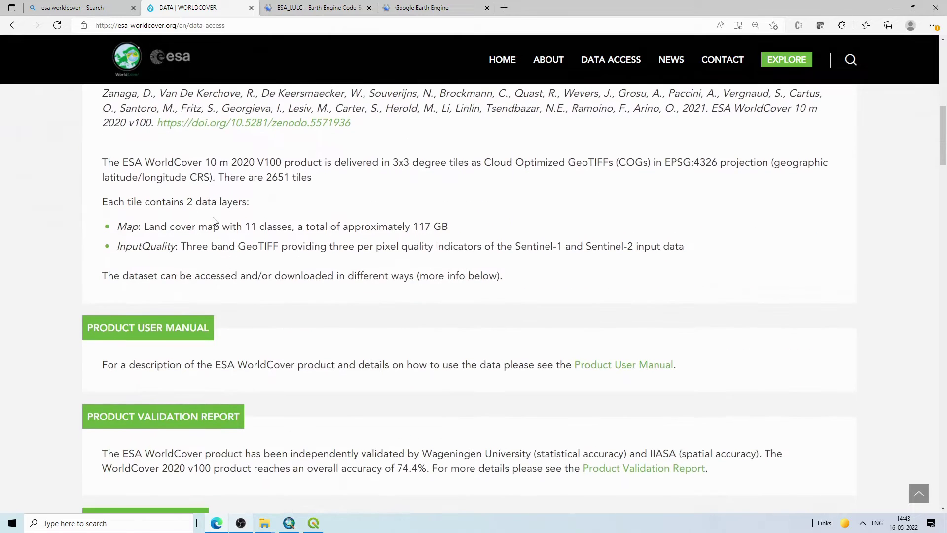
{"action": "scroll", "coordinate": [212, 266], "scroll_direction": "down", "scroll_amount": 2}
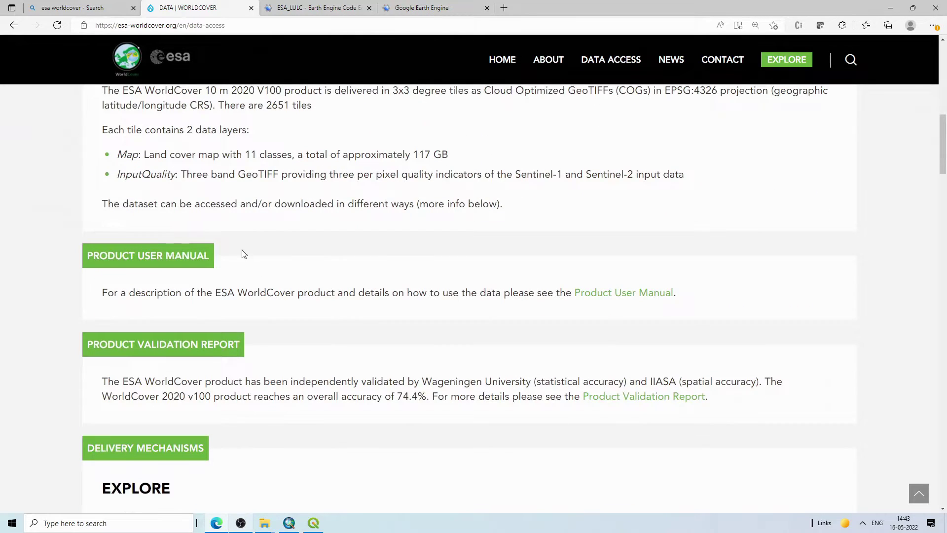
- Open the Product User Manual PDF in a new tab, then scroll the Data page to Delivery Mechanisms
{"action": "right_click", "coordinate": [619, 294]}
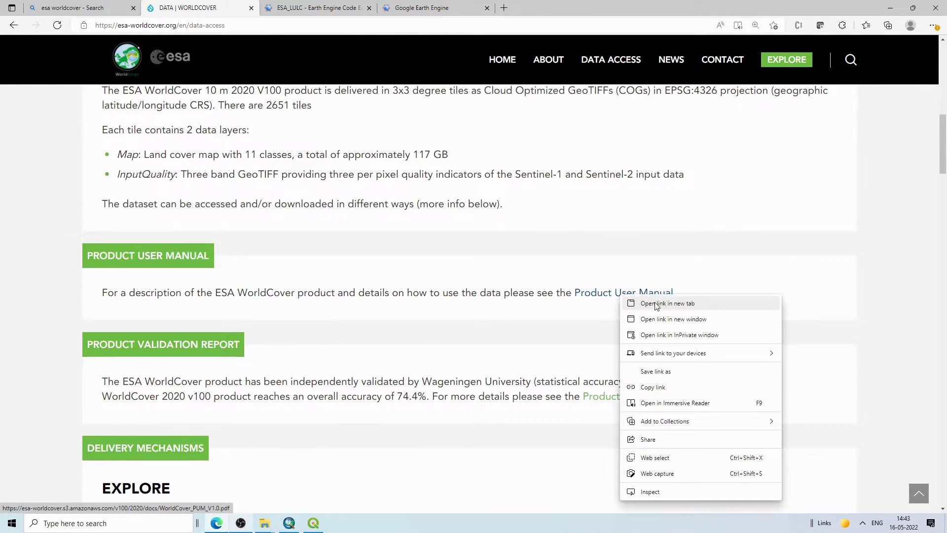
{"action": "left_click", "coordinate": [656, 305]}
{"action": "left_click", "coordinate": [306, 8]}
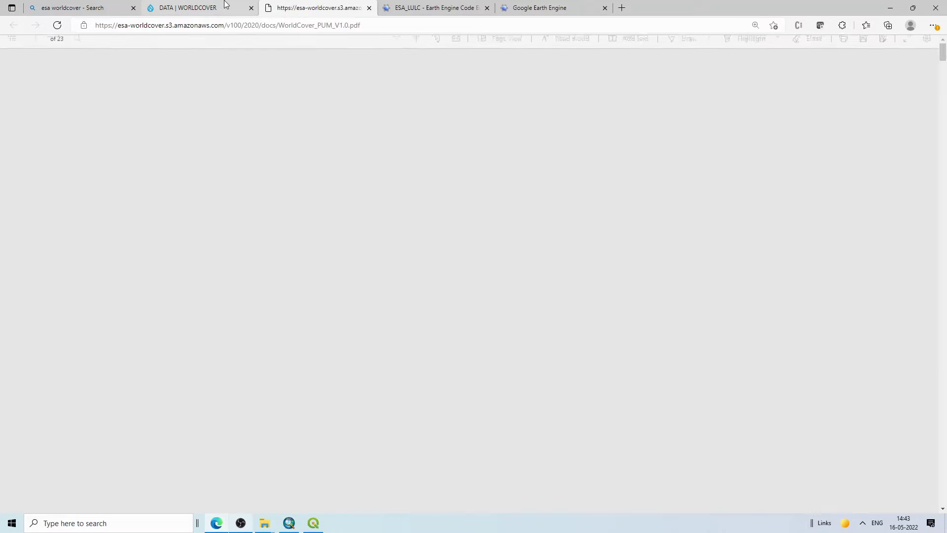
{"action": "left_click", "coordinate": [226, 4]}
{"action": "scroll", "coordinate": [312, 271], "scroll_direction": "down", "scroll_amount": 4}
{"action": "scroll", "coordinate": [218, 248], "scroll_direction": "up", "scroll_amount": 2}
{"action": "scroll", "coordinate": [218, 248], "scroll_direction": "up", "scroll_amount": 1}
{"action": "scroll", "coordinate": [162, 279], "scroll_direction": "down", "scroll_amount": 2}
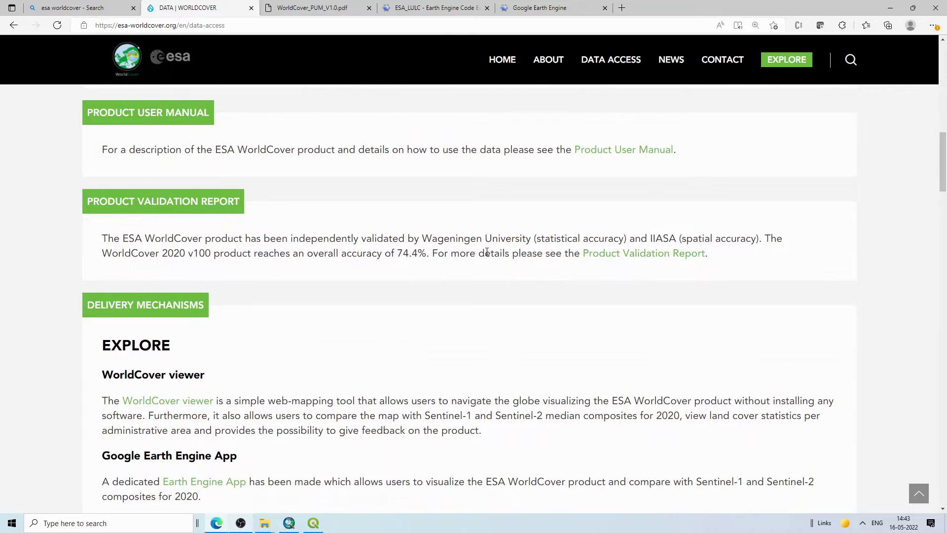
{"action": "scroll", "coordinate": [122, 310], "scroll_direction": "down", "scroll_amount": 2}
{"action": "scroll", "coordinate": [461, 204], "scroll_direction": "down", "scroll_amount": 3}
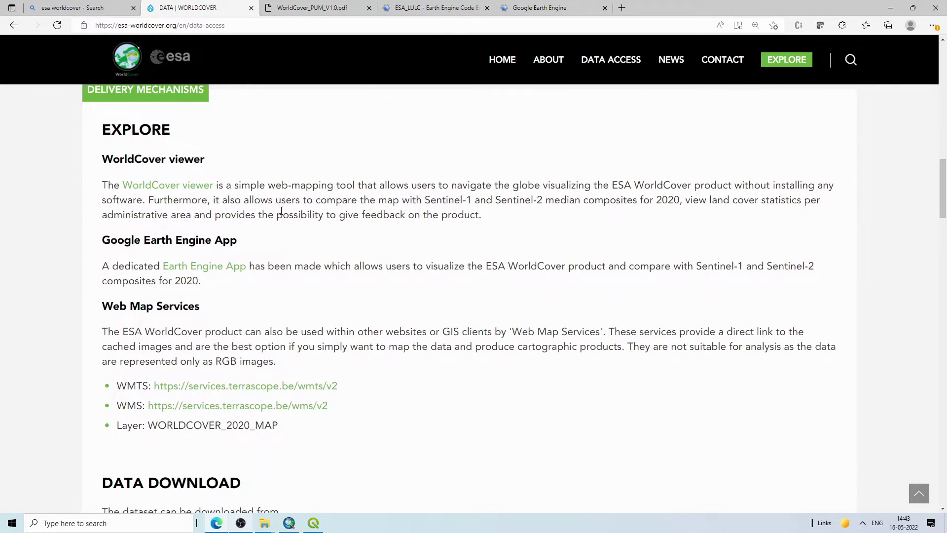
{"action": "scroll", "coordinate": [288, 195], "scroll_direction": "down", "scroll_amount": 3}
{"action": "scroll", "coordinate": [165, 251], "scroll_direction": "up", "scroll_amount": 3}
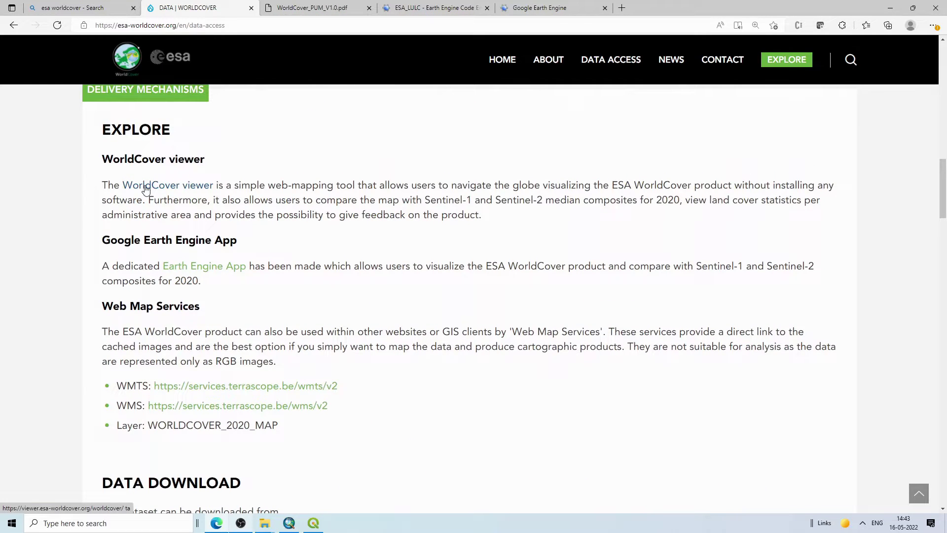
- Open the WorldCover viewer in a new tab and come back to the Data page
{"action": "right_click", "coordinate": [186, 186]}
{"action": "left_click", "coordinate": [212, 194]}
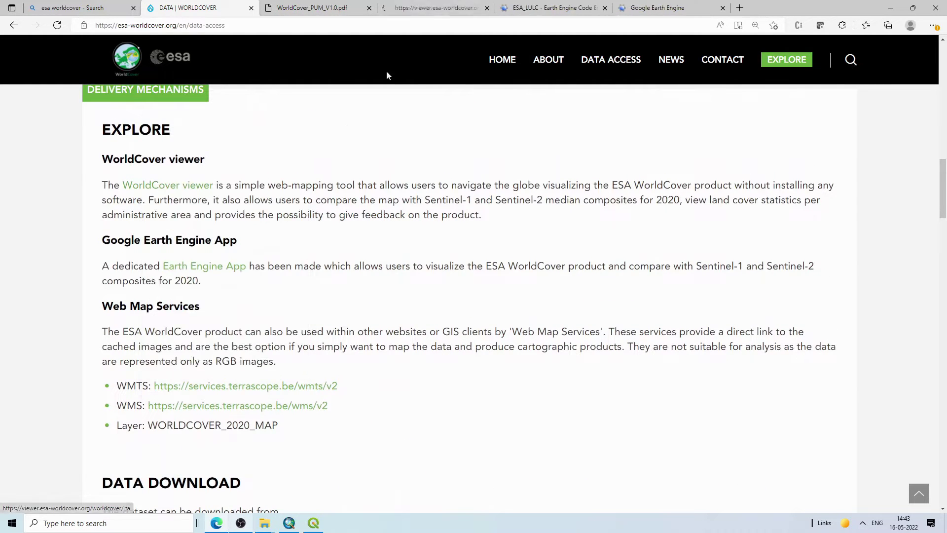
{"action": "left_click", "coordinate": [400, 10]}
{"action": "left_click", "coordinate": [185, 7]}
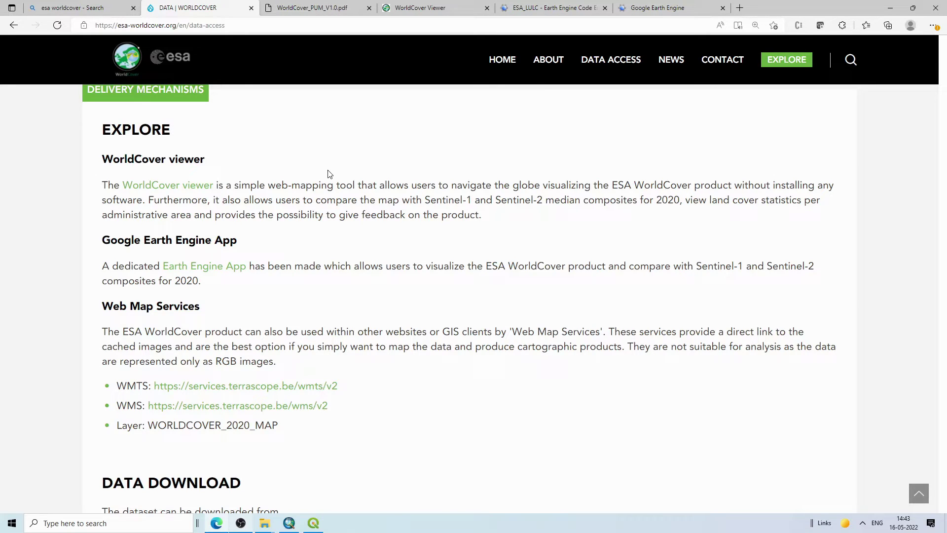
- Open the WorldCover Earth Engine App in a new tab and come back to the Data page
{"action": "right_click", "coordinate": [204, 268]}
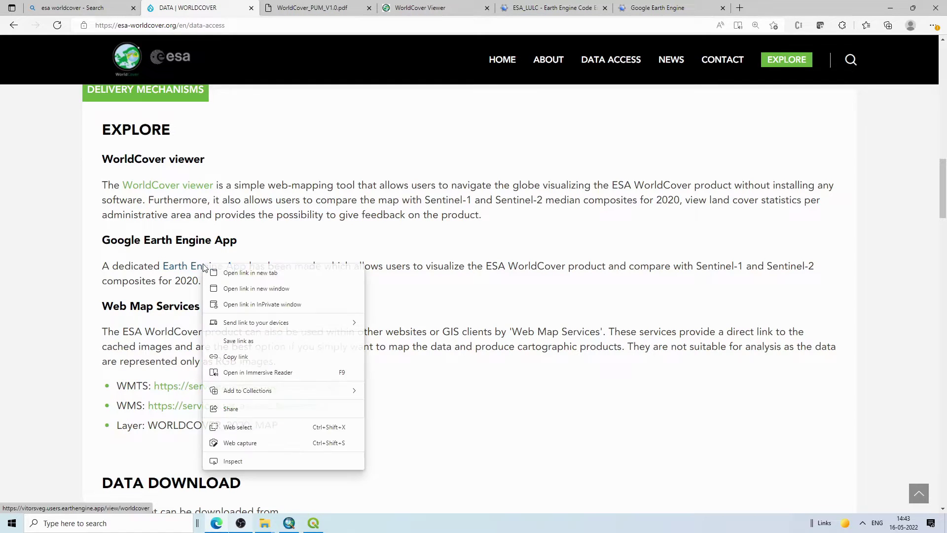
{"action": "left_click", "coordinate": [232, 271]}
{"action": "left_click", "coordinate": [520, 4]}
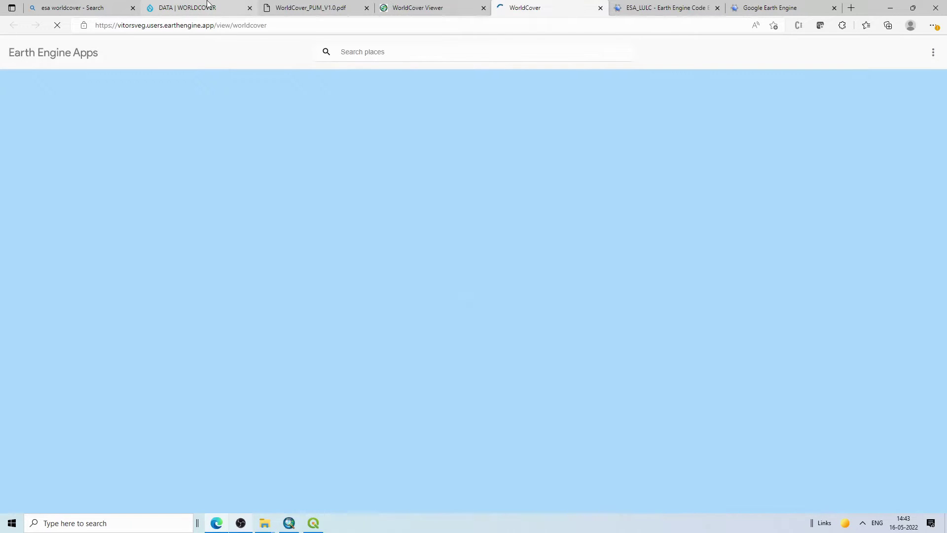
{"action": "left_click", "coordinate": [207, 5]}
- Read the Web Map Services description on the Data Access page
{"action": "scroll", "coordinate": [237, 237], "scroll_direction": "down", "scroll_amount": 3}
{"action": "left_click_drag", "start_coordinate": [106, 184], "coordinate": [425, 205]}
{"action": "left_click", "coordinate": [460, 209]}
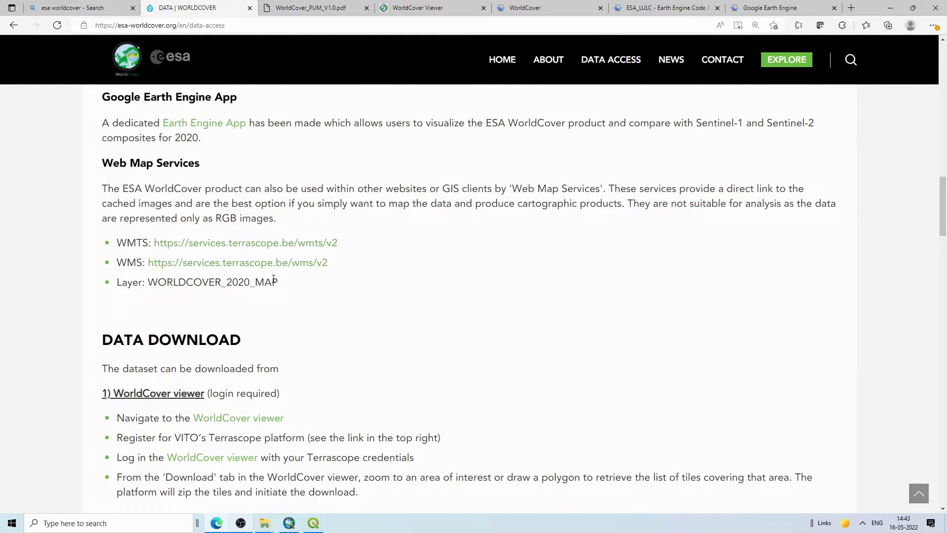
{"action": "left_click_drag", "start_coordinate": [318, 187], "coordinate": [344, 208]}
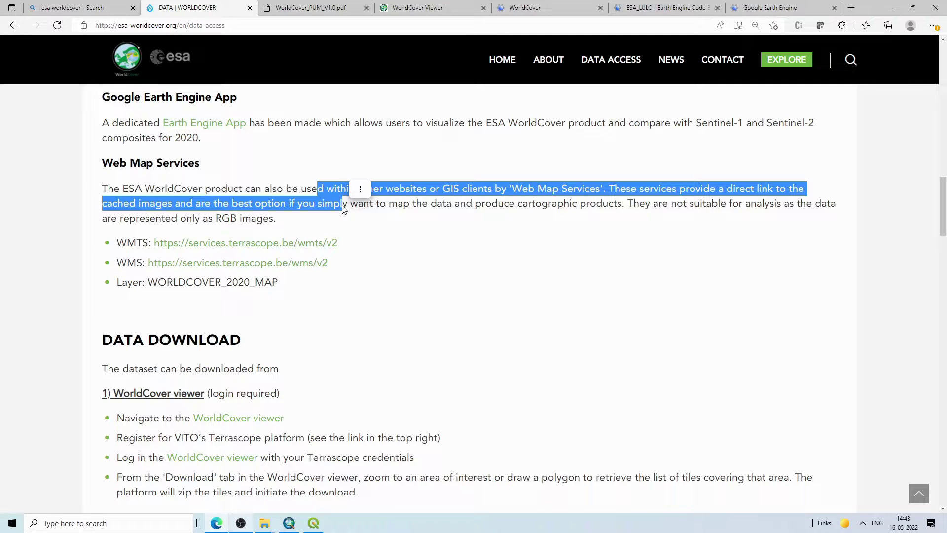
{"action": "left_click", "coordinate": [388, 205]}
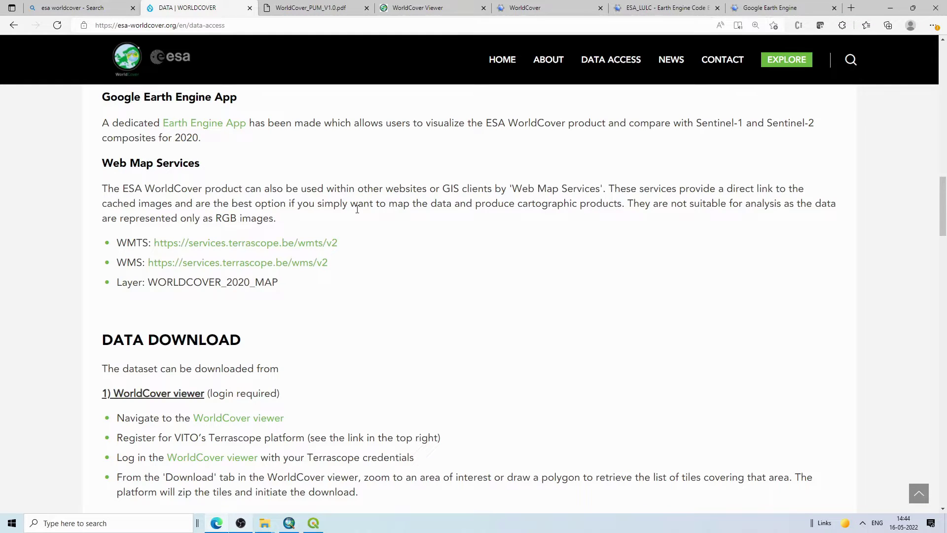
{"action": "left_click_drag", "start_coordinate": [123, 188], "coordinate": [269, 218]}
{"action": "left_click", "coordinate": [283, 224]}
- Scroll further down the Data Access page, reading the delivery options
{"action": "scroll", "coordinate": [283, 224], "scroll_direction": "down", "scroll_amount": 3}
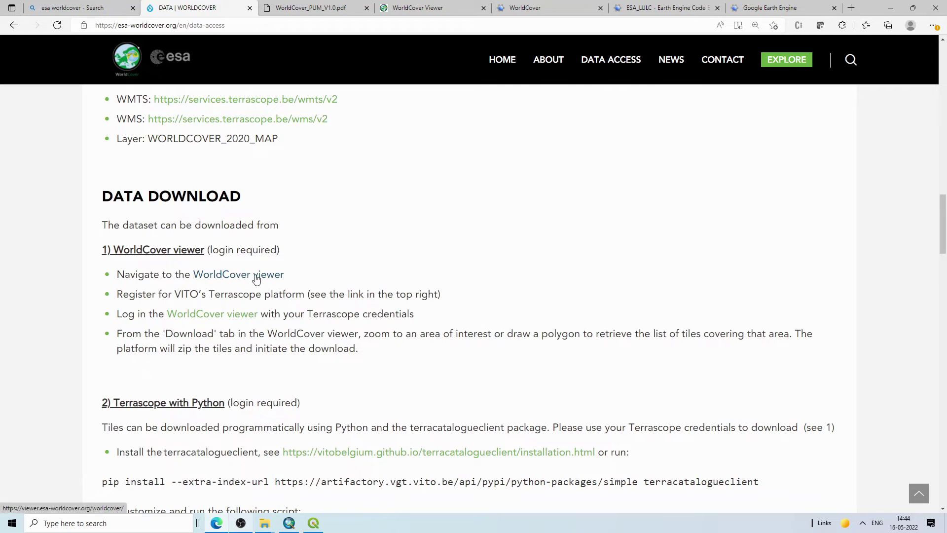
{"action": "scroll", "coordinate": [257, 278], "scroll_direction": "down", "scroll_amount": 2}
{"action": "scroll", "coordinate": [123, 263], "scroll_direction": "down", "scroll_amount": 2}
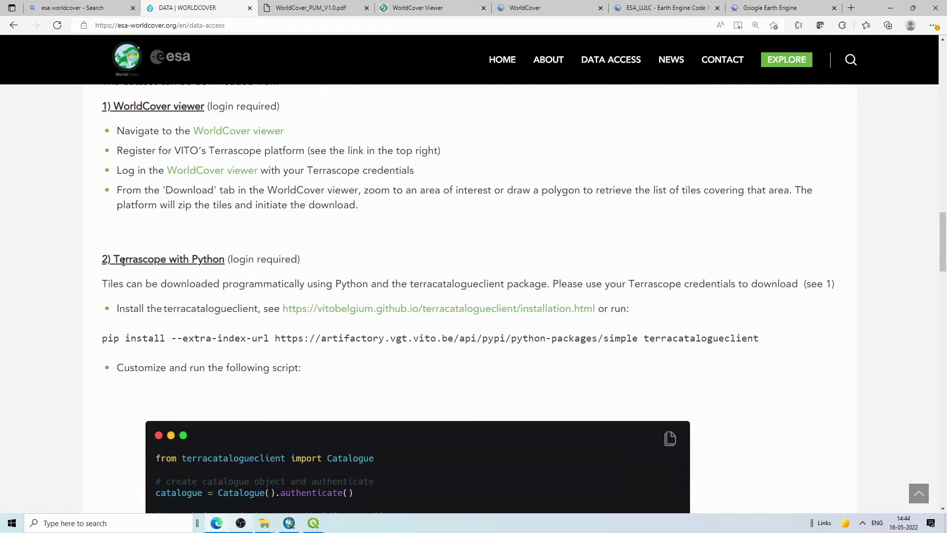
{"action": "left_click_drag", "start_coordinate": [113, 259], "coordinate": [225, 259]}
{"action": "scroll", "coordinate": [117, 264], "scroll_direction": "down", "scroll_amount": 2}
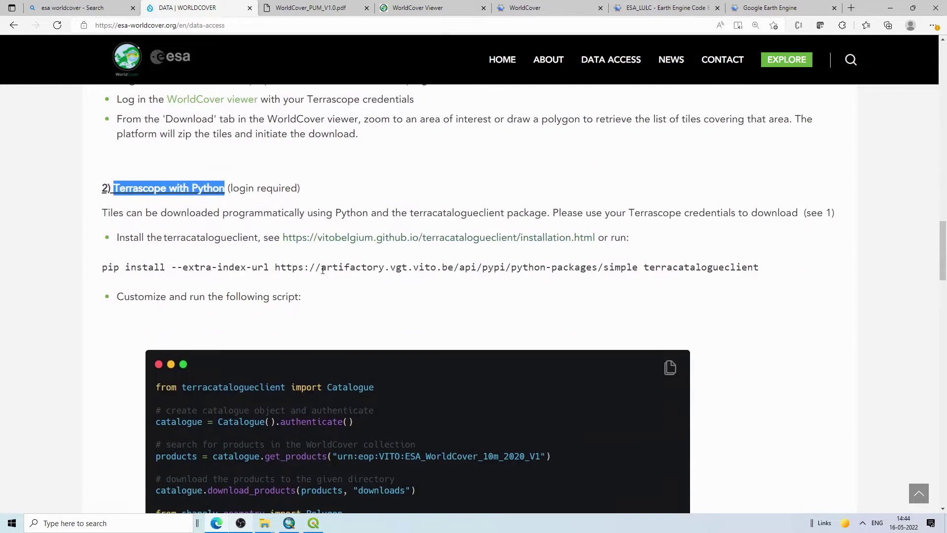
{"action": "left_click_drag", "start_coordinate": [103, 267], "coordinate": [169, 267]}
{"action": "scroll", "coordinate": [175, 256], "scroll_direction": "down", "scroll_amount": 6}
{"action": "left_click_drag", "start_coordinate": [157, 171], "coordinate": [316, 378]}
- Reach the Google Earth Engine section and note the asset ID ESA/WorldCover/v100
{"action": "scroll", "coordinate": [316, 378], "scroll_direction": "down", "scroll_amount": 6}
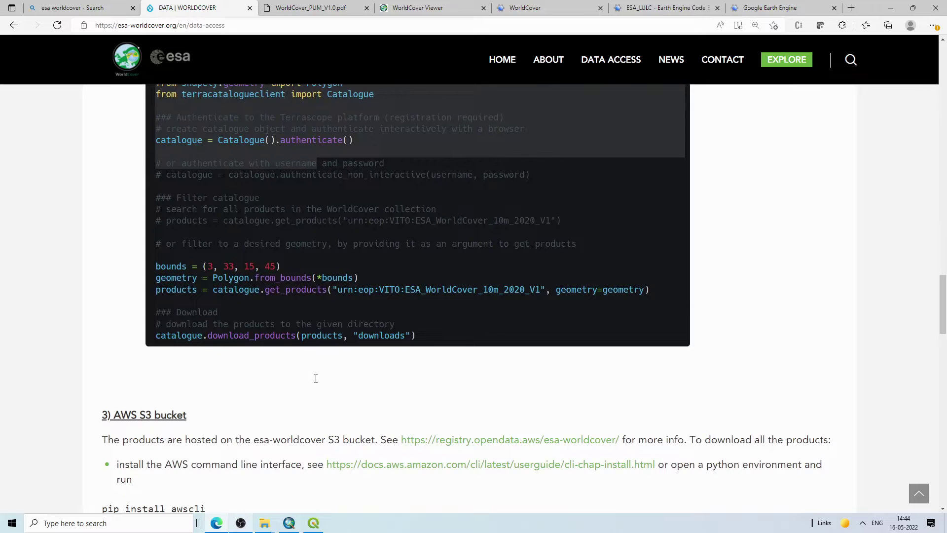
{"action": "scroll", "coordinate": [315, 379], "scroll_direction": "down", "scroll_amount": 8}
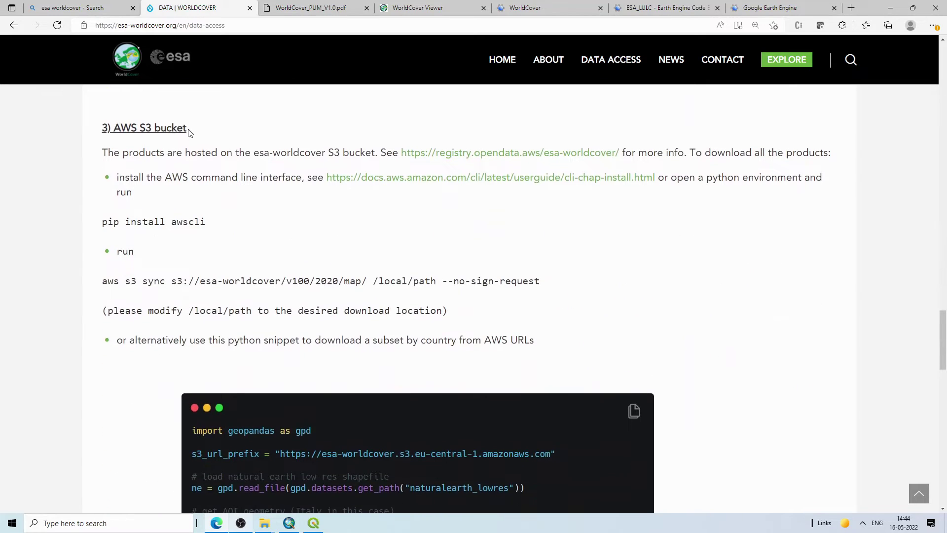
{"action": "left_click_drag", "start_coordinate": [189, 133], "coordinate": [118, 128]}
{"action": "scroll", "coordinate": [257, 194], "scroll_direction": "down", "scroll_amount": 13}
{"action": "scroll", "coordinate": [195, 232], "scroll_direction": "down", "scroll_amount": 5}
{"action": "left_click_drag", "start_coordinate": [151, 187], "coordinate": [125, 184]}
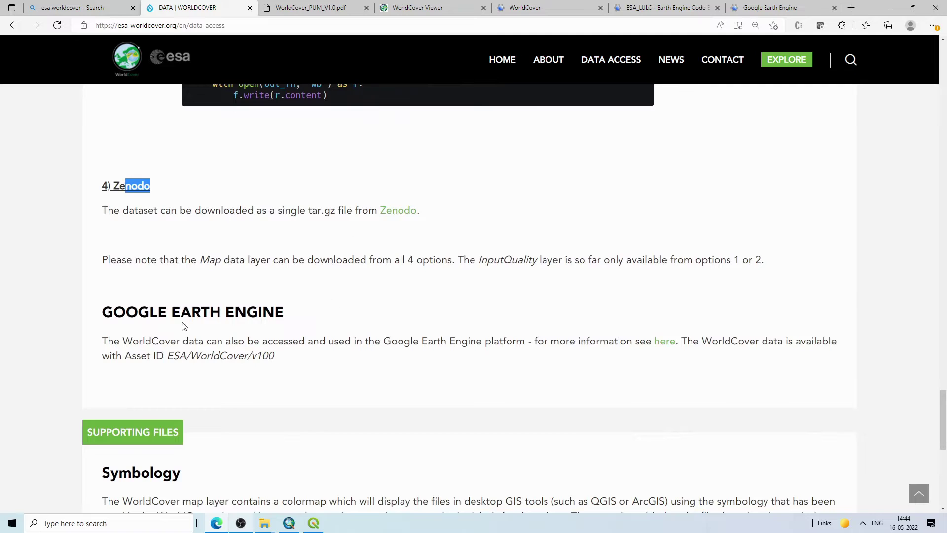
{"action": "left_click_drag", "start_coordinate": [102, 316], "coordinate": [309, 317]}
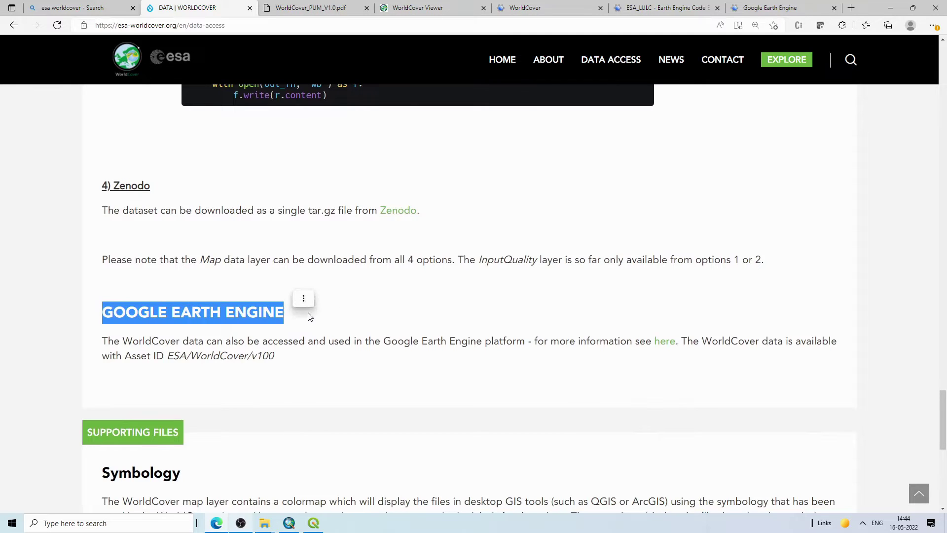
{"action": "left_click", "coordinate": [310, 317]}
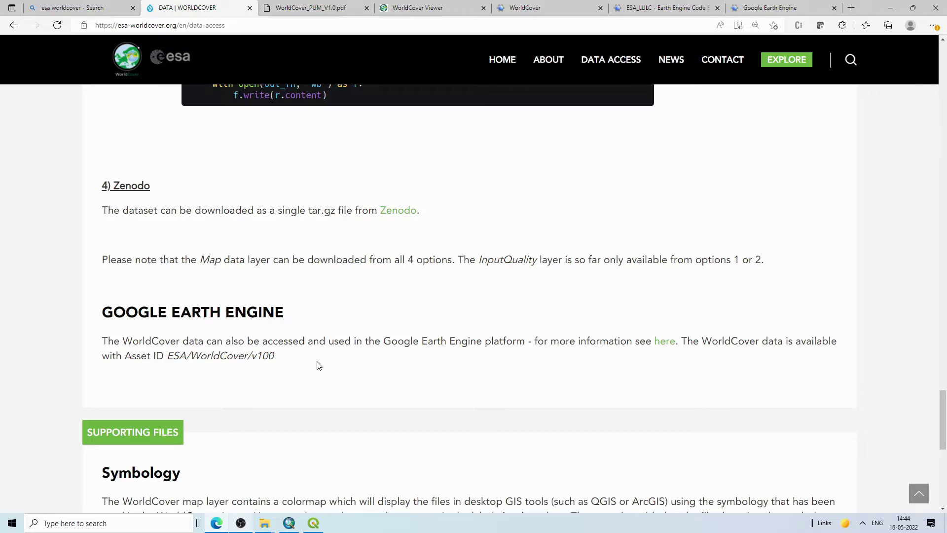
- Scroll back up to the Explore section and switch to the WorldCover Viewer tab
{"action": "scroll", "coordinate": [317, 364], "scroll_direction": "up", "scroll_amount": 20}
{"action": "scroll", "coordinate": [364, 223], "scroll_direction": "up", "scroll_amount": 4}
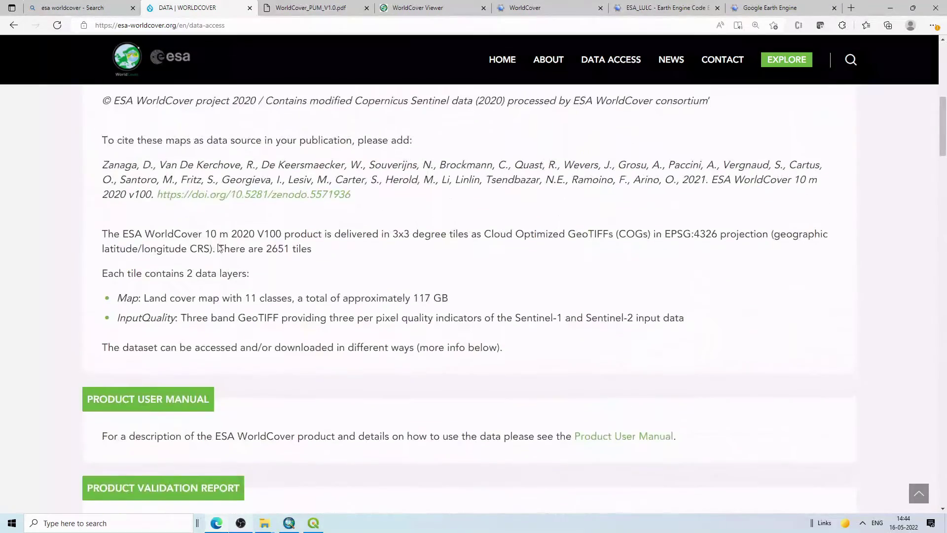
{"action": "scroll", "coordinate": [296, 296], "scroll_direction": "down", "scroll_amount": 9}
{"action": "scroll", "coordinate": [173, 374], "scroll_direction": "up", "scroll_amount": 3}
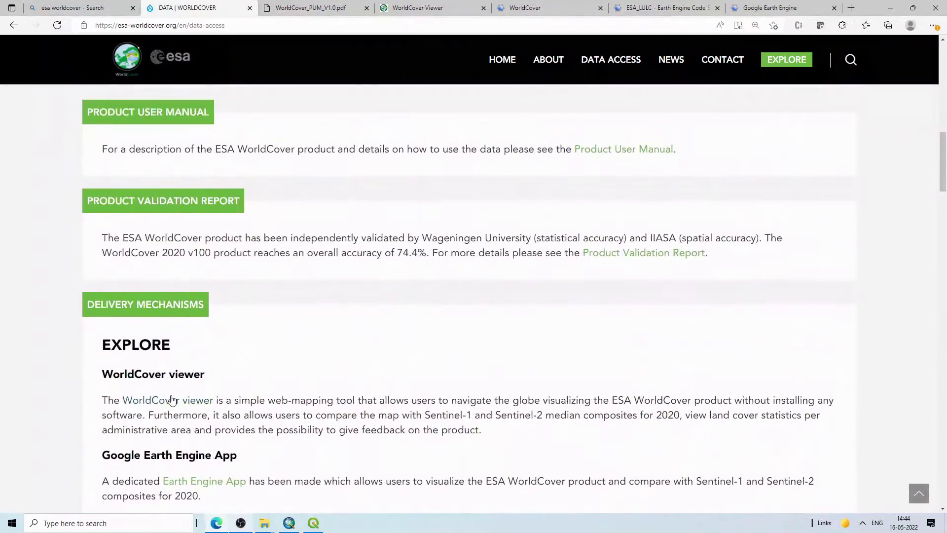
{"action": "left_click", "coordinate": [298, 8]}
- Log in to the viewer with the Terrascope username and password, declining to save the password
{"action": "left_click", "coordinate": [425, 10]}
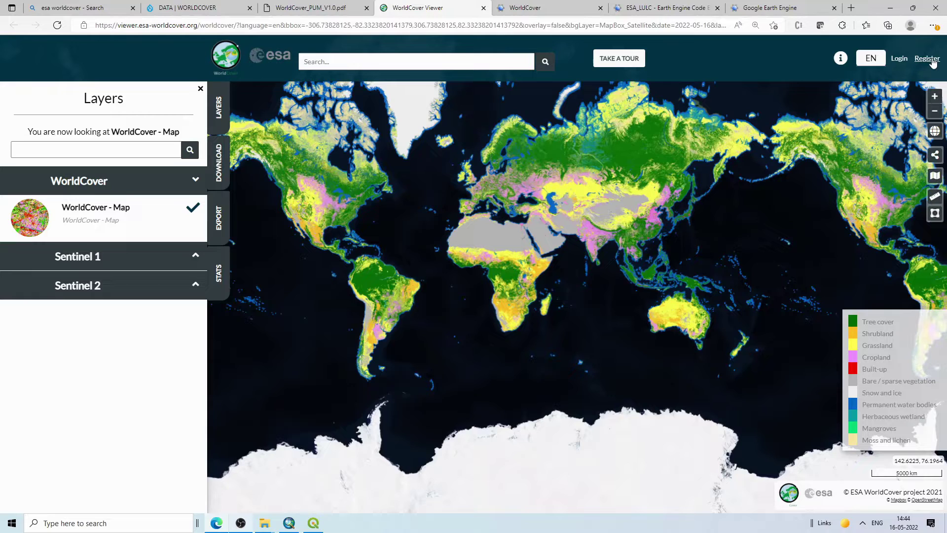
{"action": "left_click", "coordinate": [904, 59]}
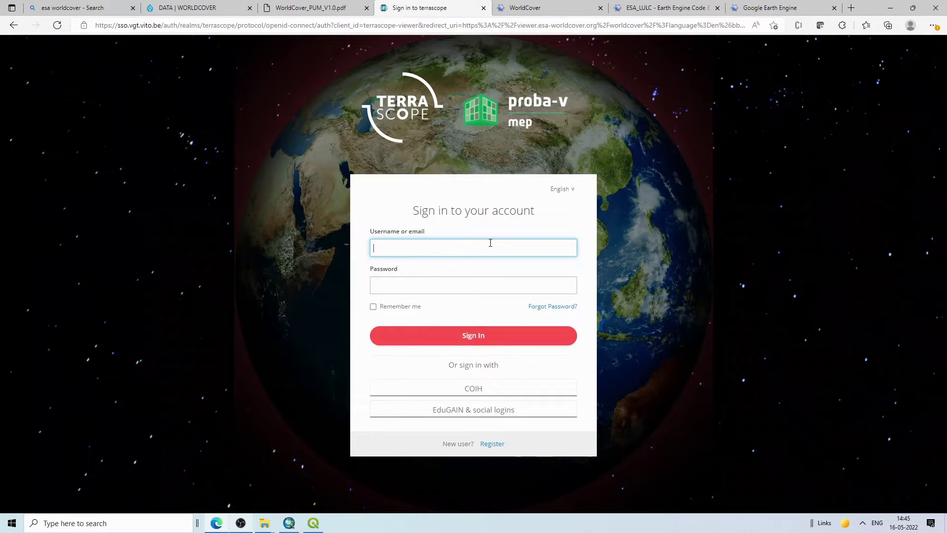
{"action": "type", "text": "karanknit"}
{"action": "key", "text": "Tab"}
{"action": "type", "text": "*****"}
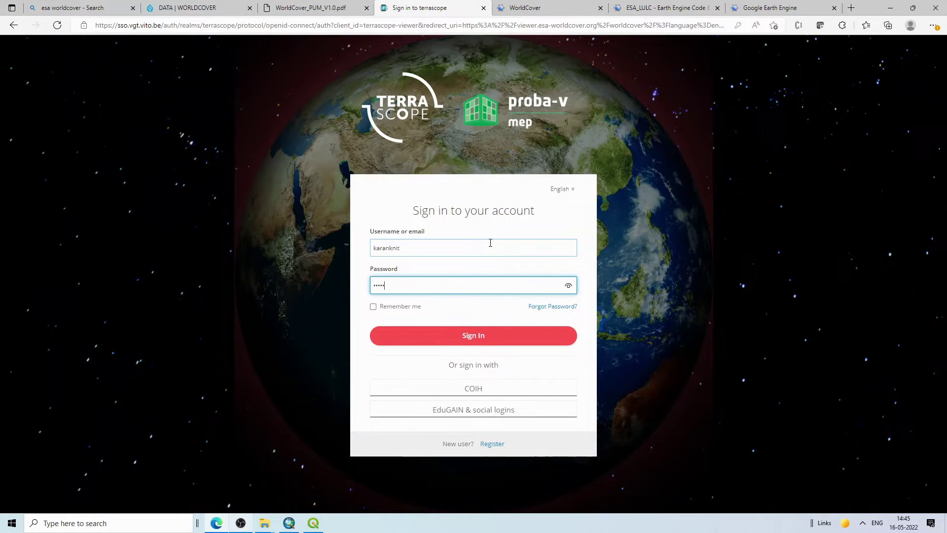
{"action": "key", "text": "Return"}
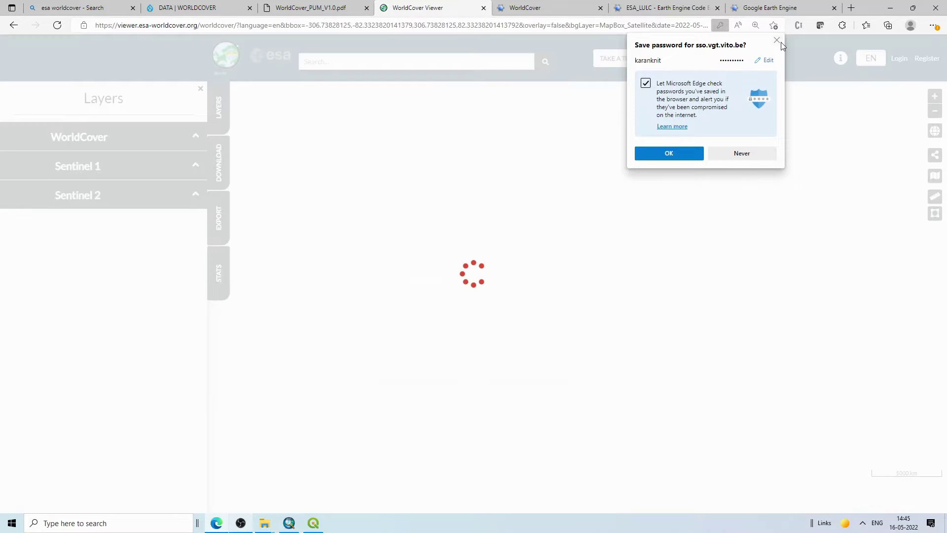
{"action": "left_click", "coordinate": [780, 42]}
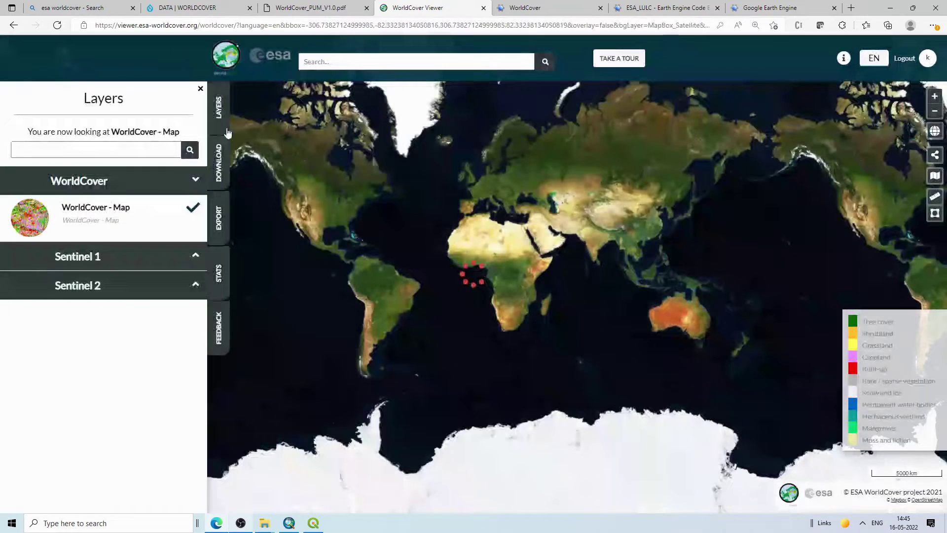
- Open the DOWNLOAD panel and keep WorldCover - Map as the product
{"action": "left_click", "coordinate": [220, 161]}
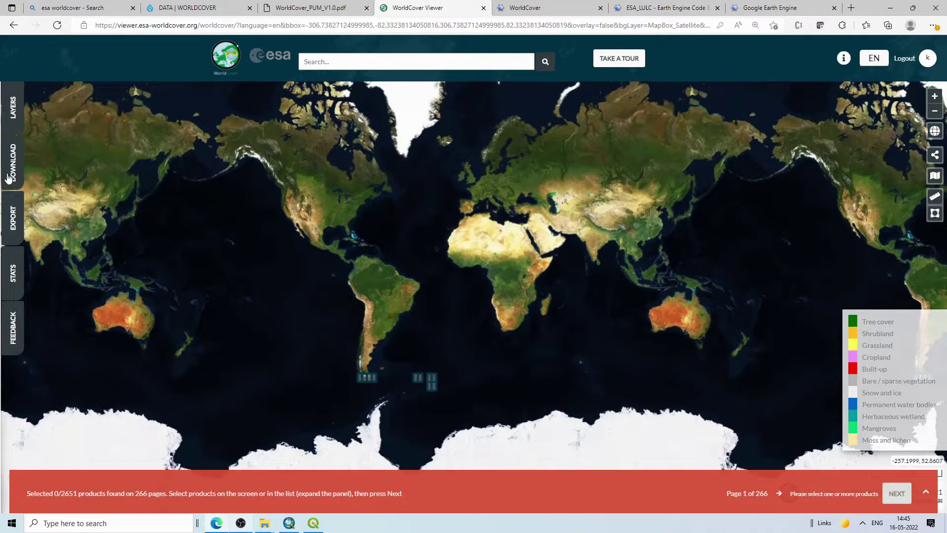
{"action": "left_click", "coordinate": [15, 165]}
{"action": "left_click", "coordinate": [146, 168]}
{"action": "left_click", "coordinate": [114, 187]}
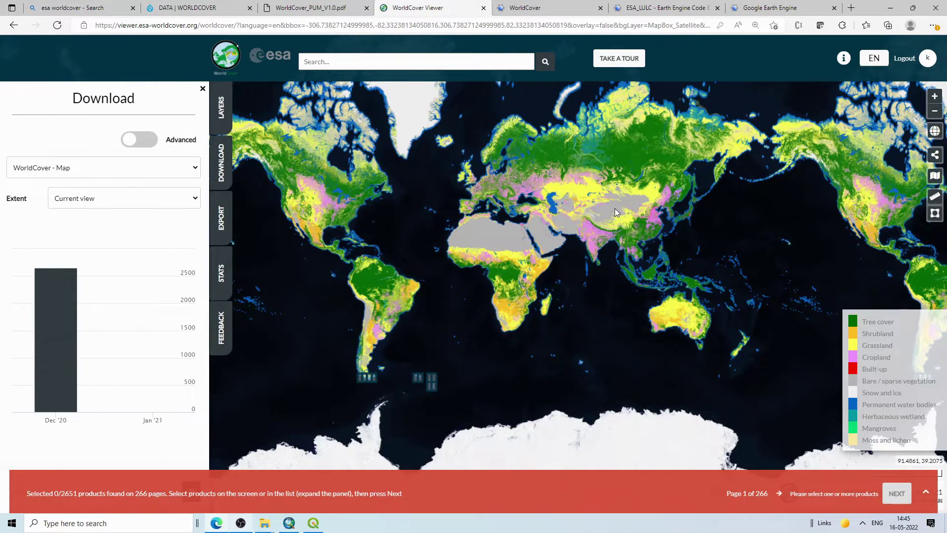
- Set the download extent to Administrative borders at the Regions level
{"action": "left_click", "coordinate": [138, 199]}
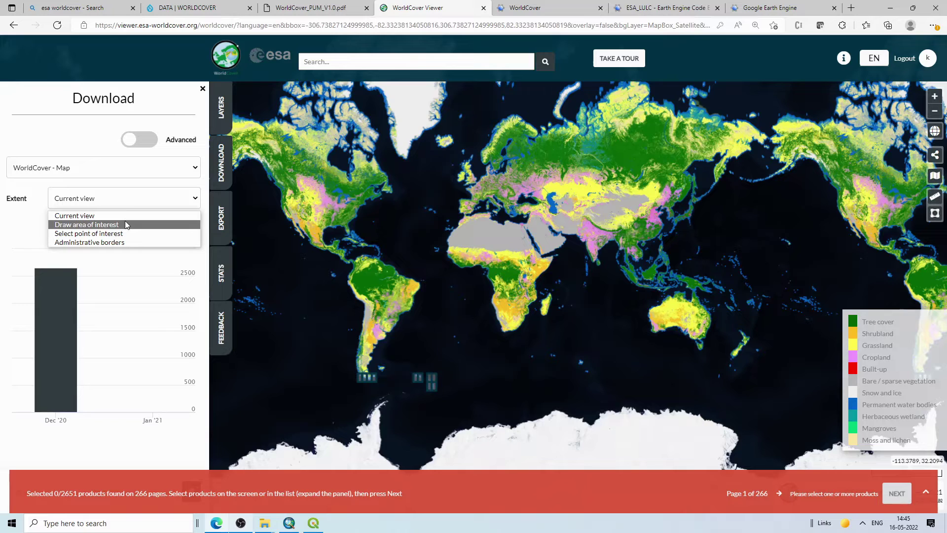
{"action": "left_click", "coordinate": [89, 243]}
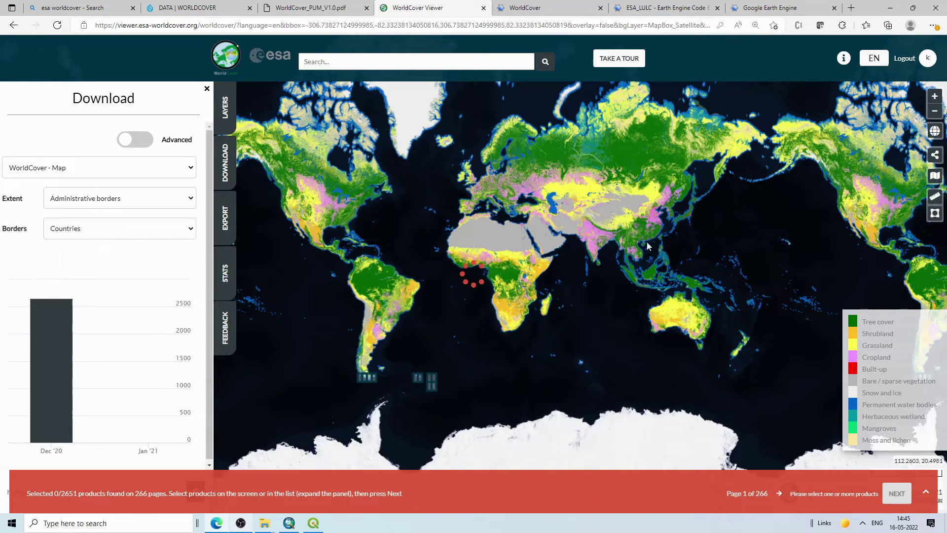
{"action": "scroll", "coordinate": [638, 220], "scroll_direction": "up", "scroll_amount": 2}
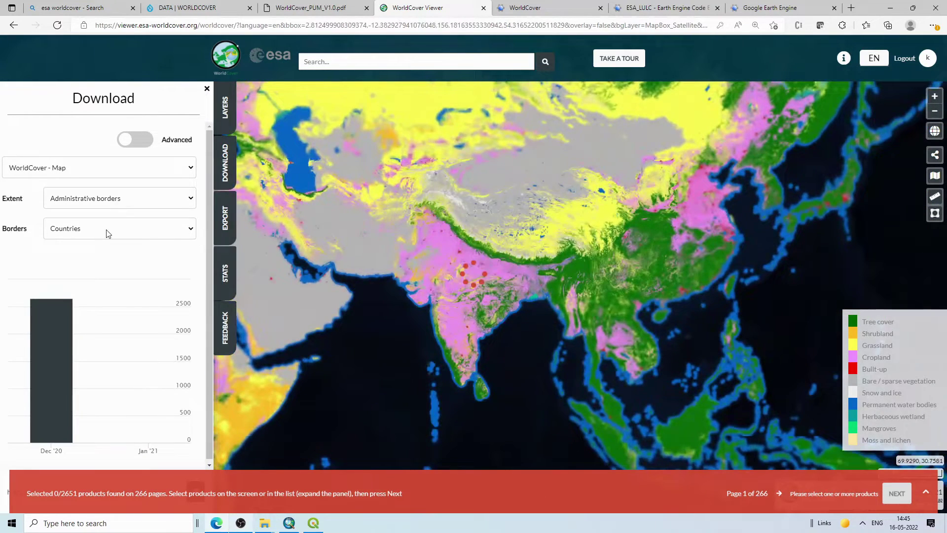
{"action": "left_click", "coordinate": [108, 233]}
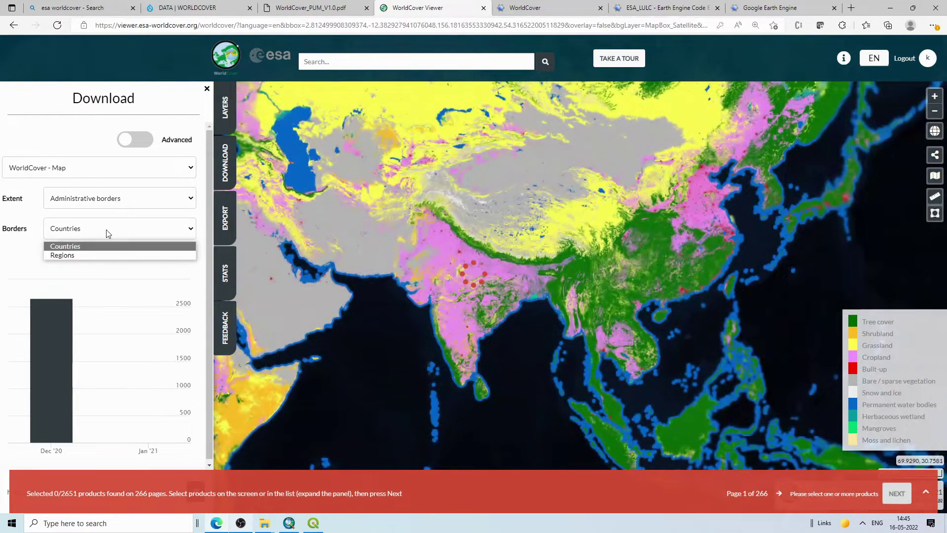
{"action": "left_click", "coordinate": [95, 254]}
{"action": "scroll", "coordinate": [447, 241], "scroll_direction": "up", "scroll_amount": 2}
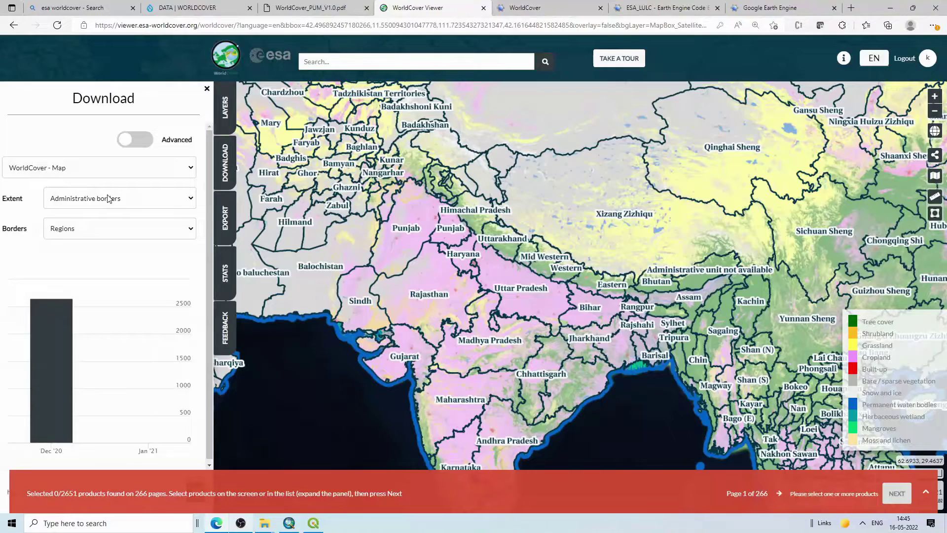
{"action": "left_click", "coordinate": [108, 198]}
- Draw a four-corner area-of-interest polygon over northern India
{"action": "left_click", "coordinate": [100, 225]}
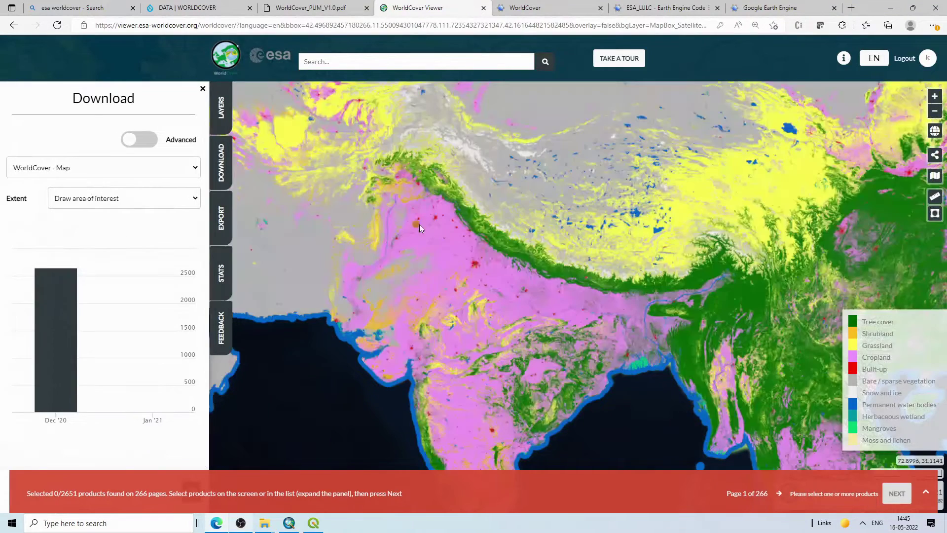
{"action": "scroll", "coordinate": [457, 236], "scroll_direction": "up", "scroll_amount": 2}
{"action": "left_click", "coordinate": [391, 227]}
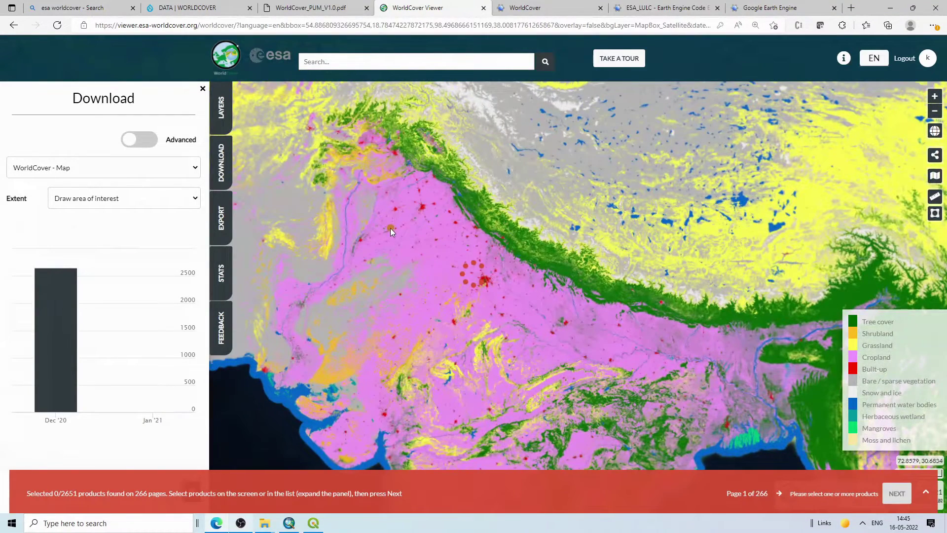
{"action": "left_click", "coordinate": [468, 222]}
{"action": "left_click", "coordinate": [470, 279]}
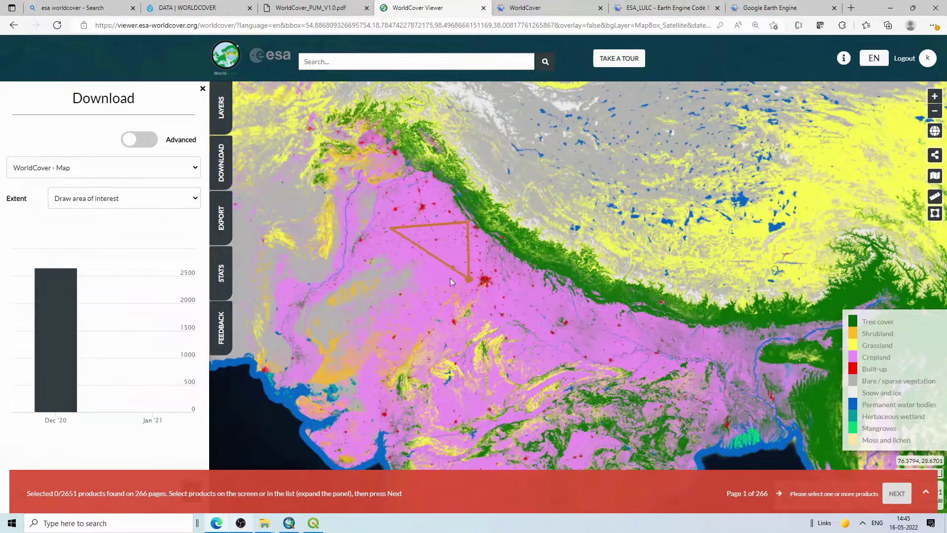
{"action": "double_click", "coordinate": [389, 283]}
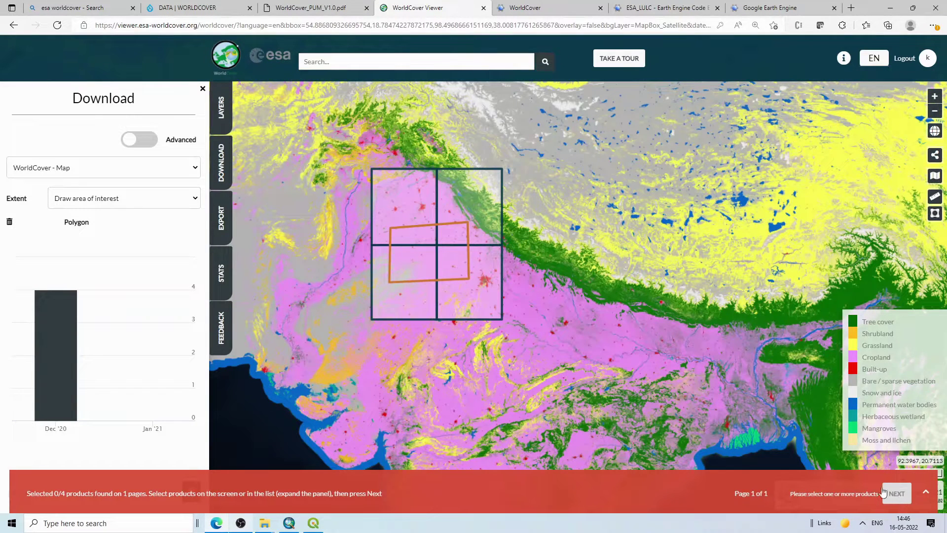
- Select the four 10 m tiles the polygon overlaps, including N30E072
{"action": "left_click", "coordinate": [397, 205]}
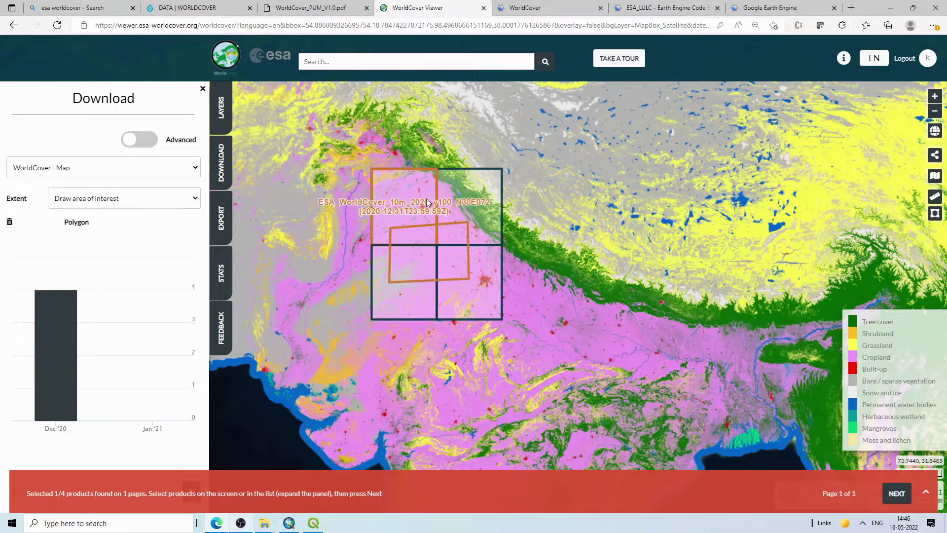
{"action": "left_click", "coordinate": [477, 199]}
{"action": "left_click", "coordinate": [478, 283]}
{"action": "left_click", "coordinate": [412, 296]}
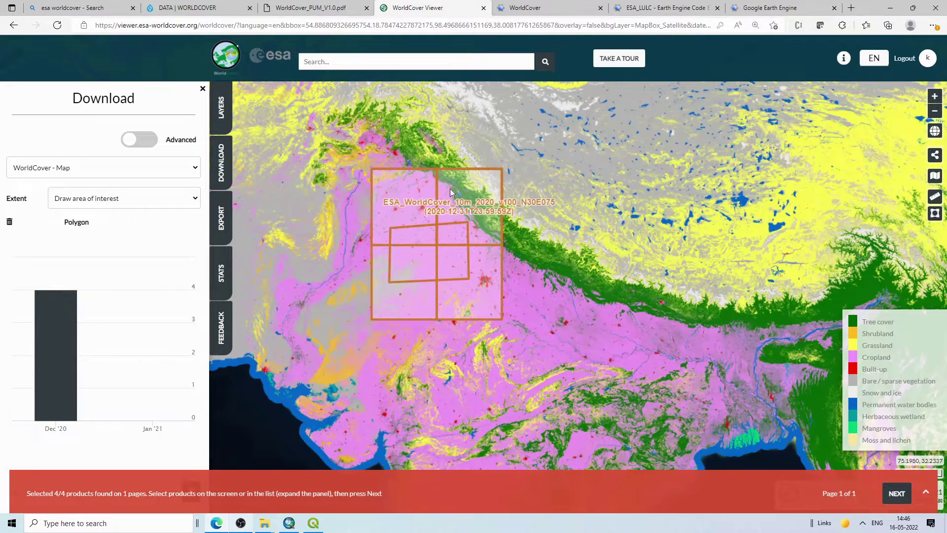
- Review the four-tile download, toggle the InputQuality product, and start the download
{"action": "left_click", "coordinate": [896, 493]}
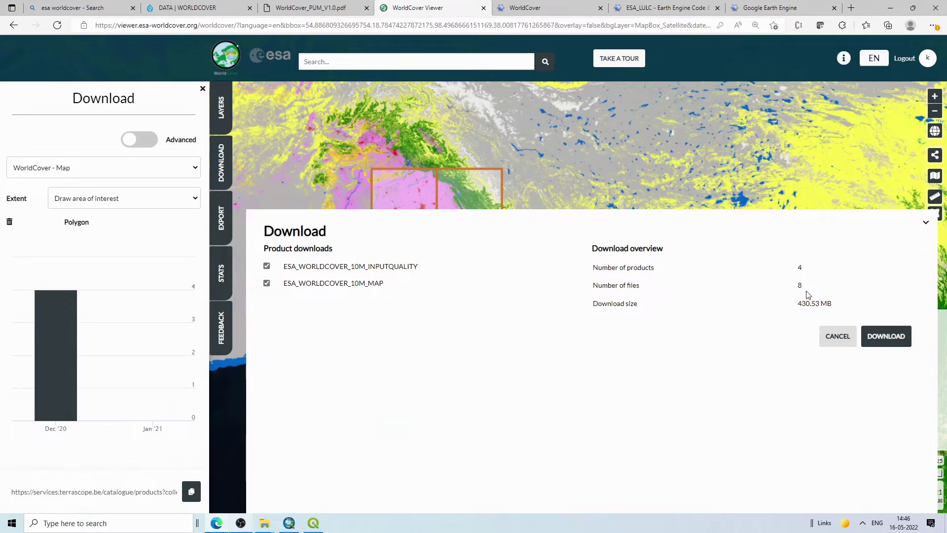
{"action": "left_click_drag", "start_coordinate": [798, 289], "coordinate": [740, 268]}
{"action": "left_click", "coordinate": [402, 266]}
{"action": "left_click", "coordinate": [897, 339]}
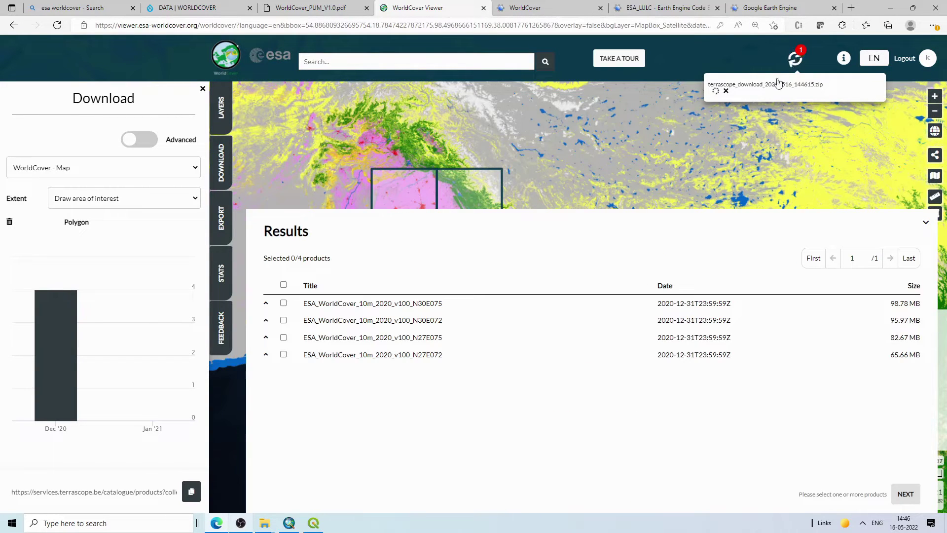
- Reselect all four products, download again, then cancel both queued zip downloads
{"action": "left_click", "coordinate": [283, 285]}
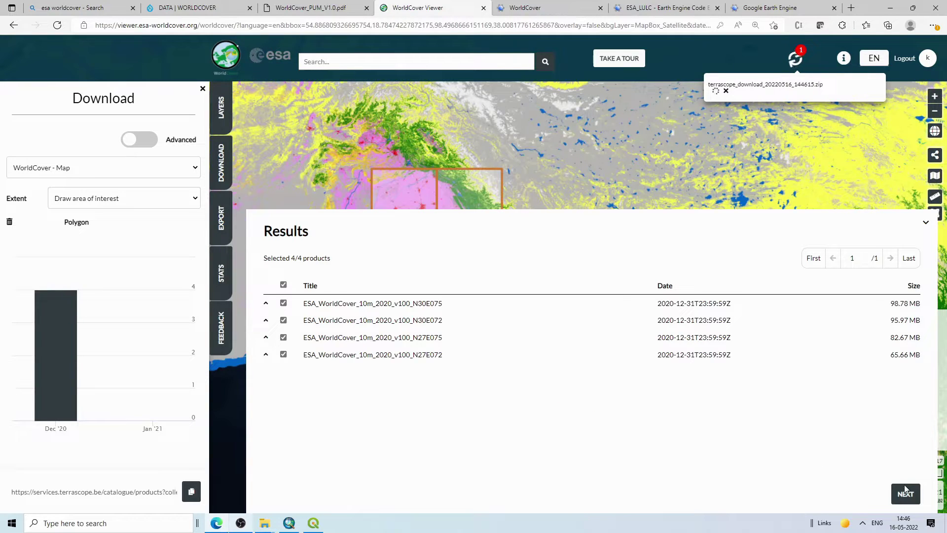
{"action": "left_click", "coordinate": [905, 493]}
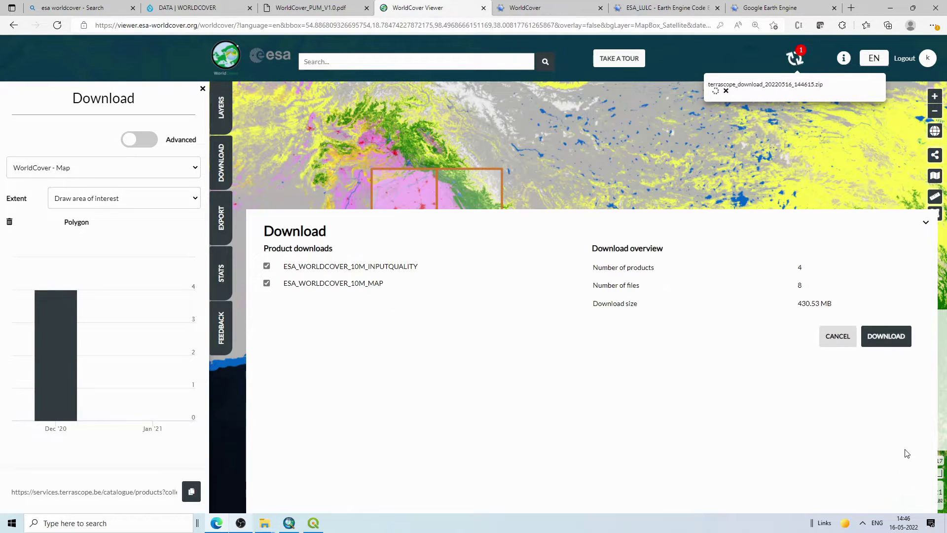
{"action": "left_click", "coordinate": [892, 337]}
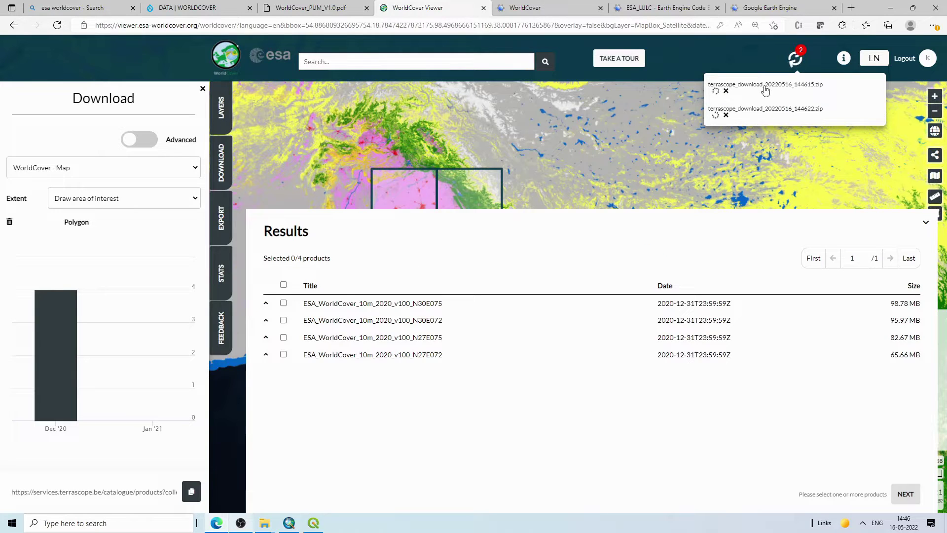
{"action": "left_click", "coordinate": [726, 92]}
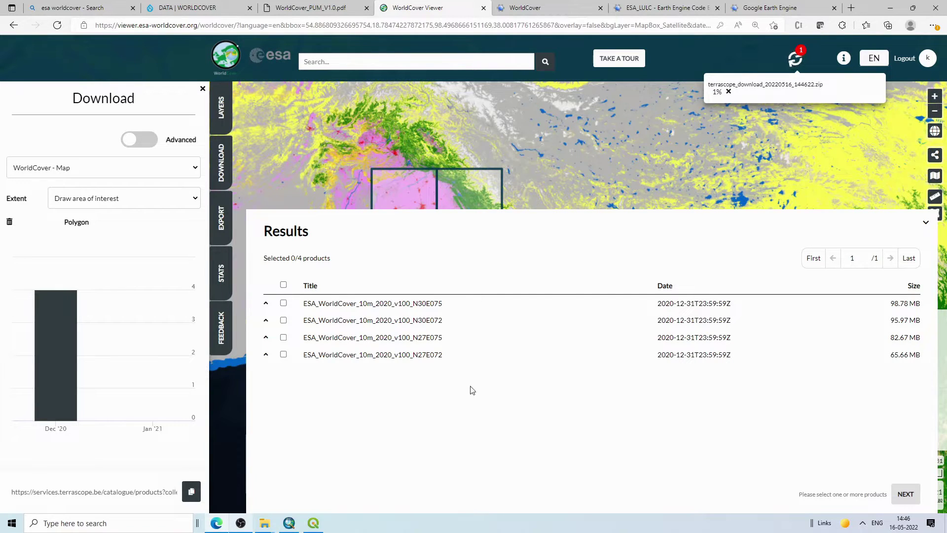
{"action": "left_click", "coordinate": [729, 93]}
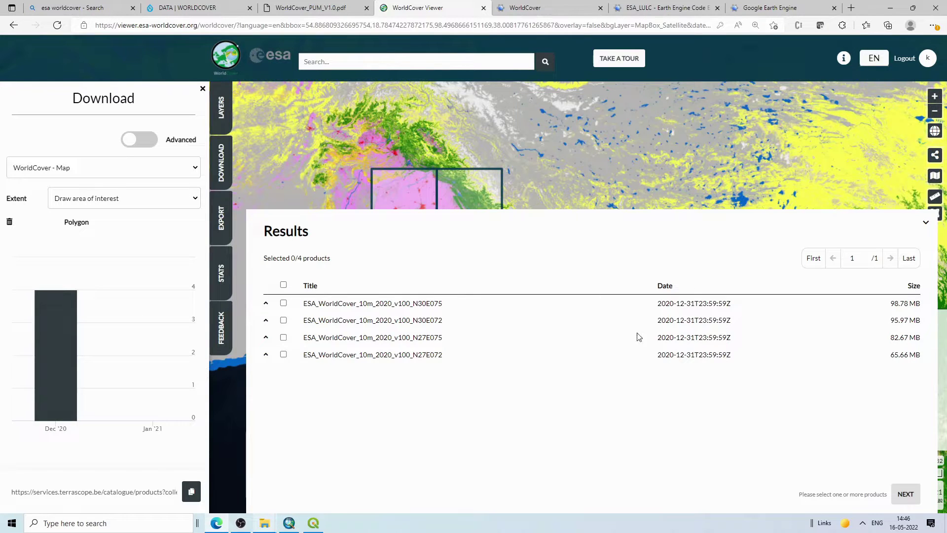
- Hide the viewer results and, in File Explorer, go up to the folder holding the download
{"action": "left_click", "coordinate": [926, 222]}
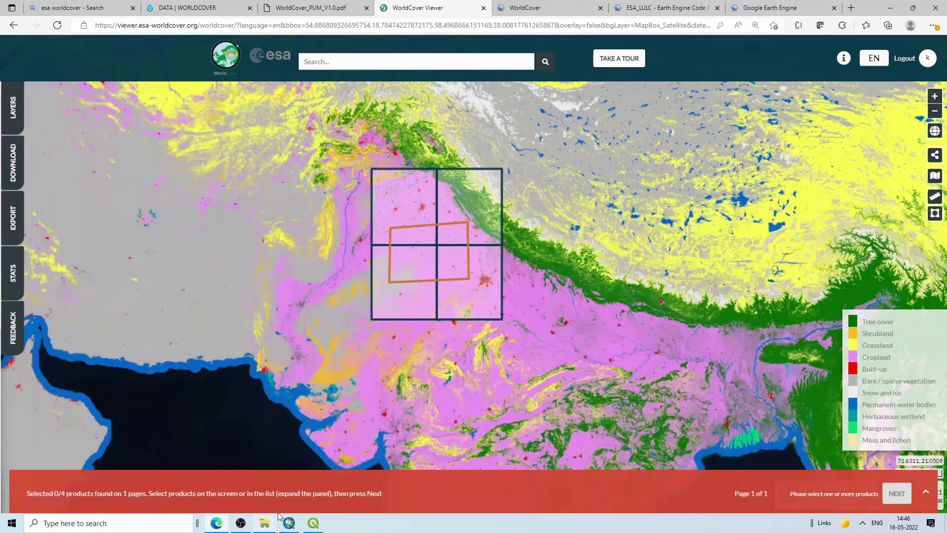
{"action": "mouse_move", "coordinate": [265, 523]}
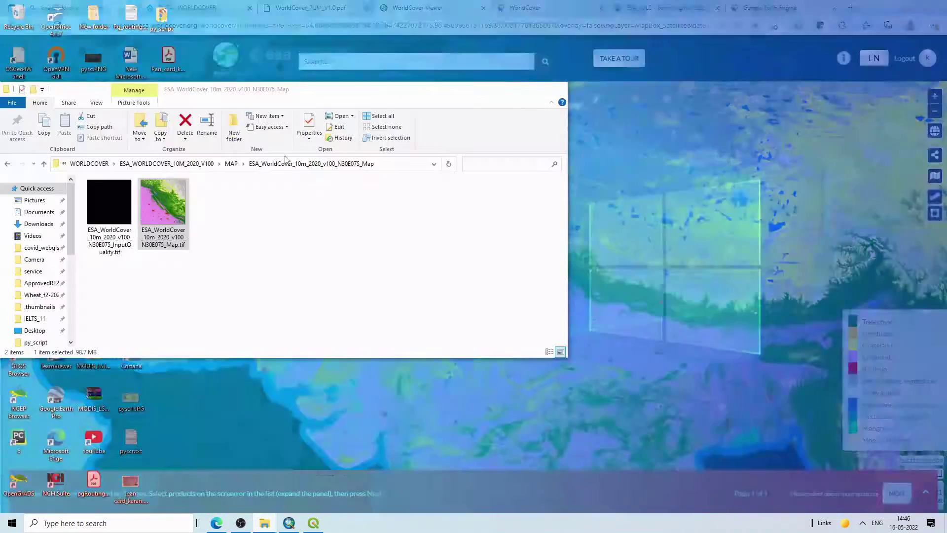
{"action": "left_click", "coordinate": [299, 497]}
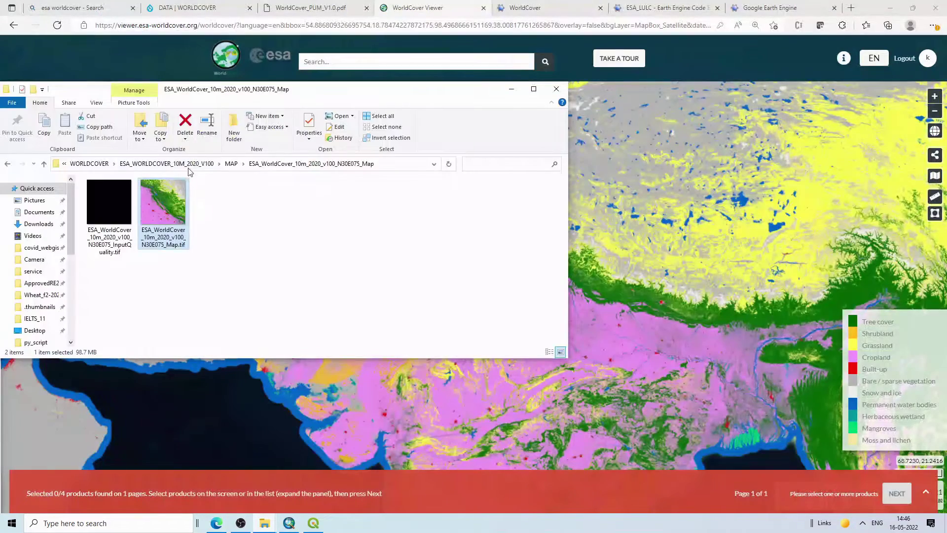
{"action": "left_click", "coordinate": [195, 164]}
{"action": "left_click", "coordinate": [139, 164]}
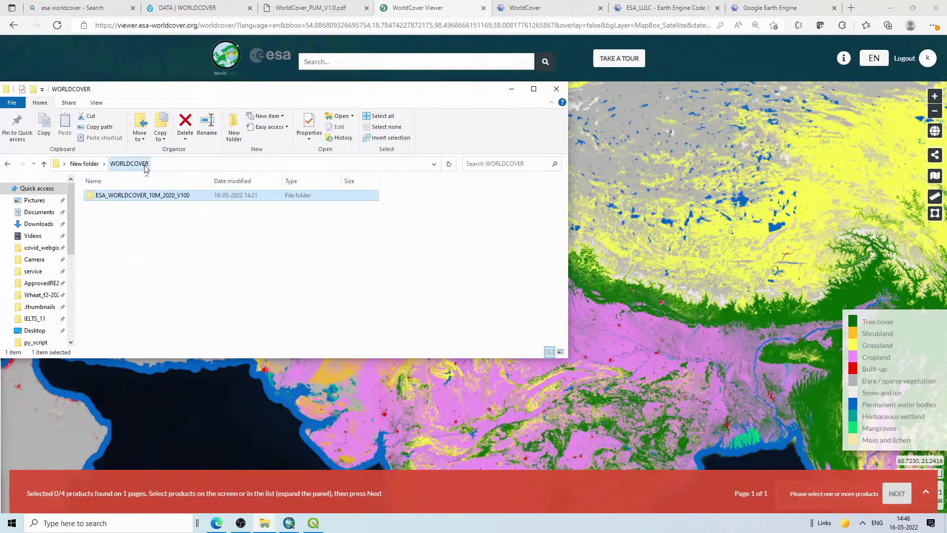
{"action": "left_click", "coordinate": [90, 165]}
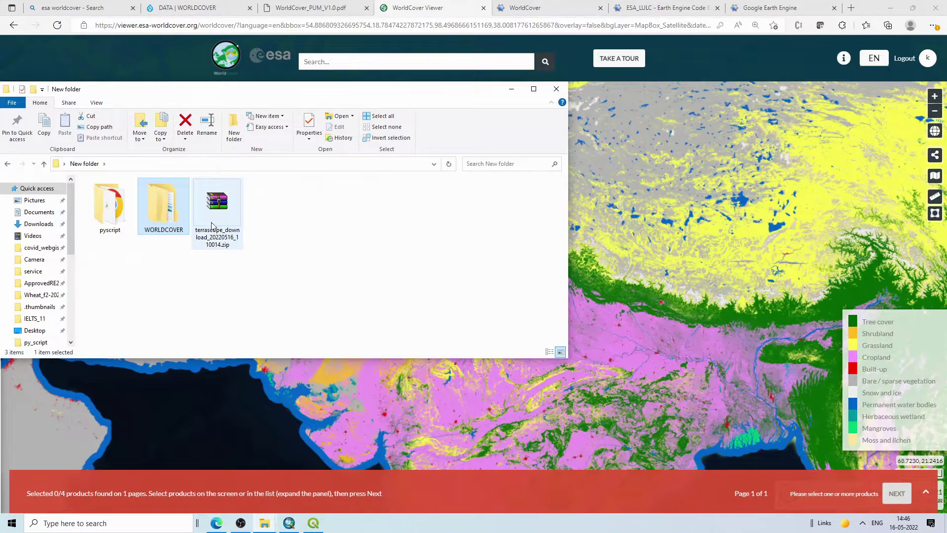
- Open WORLDCOVER > ESA_WORLDCOVER_10M_2020_V100 > MAP > N27E072_Map, with QGIS restored alongside
{"action": "double_click", "coordinate": [156, 212]}
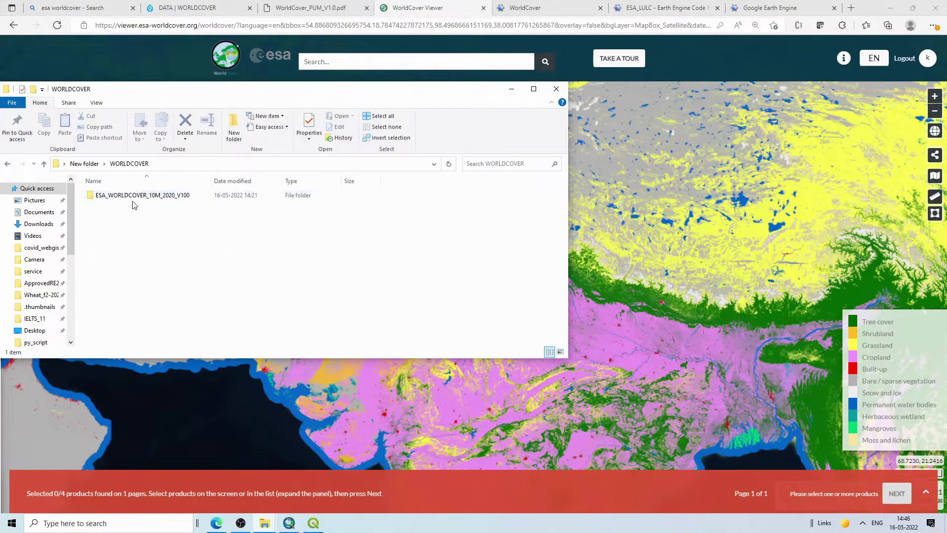
{"action": "double_click", "coordinate": [117, 197]}
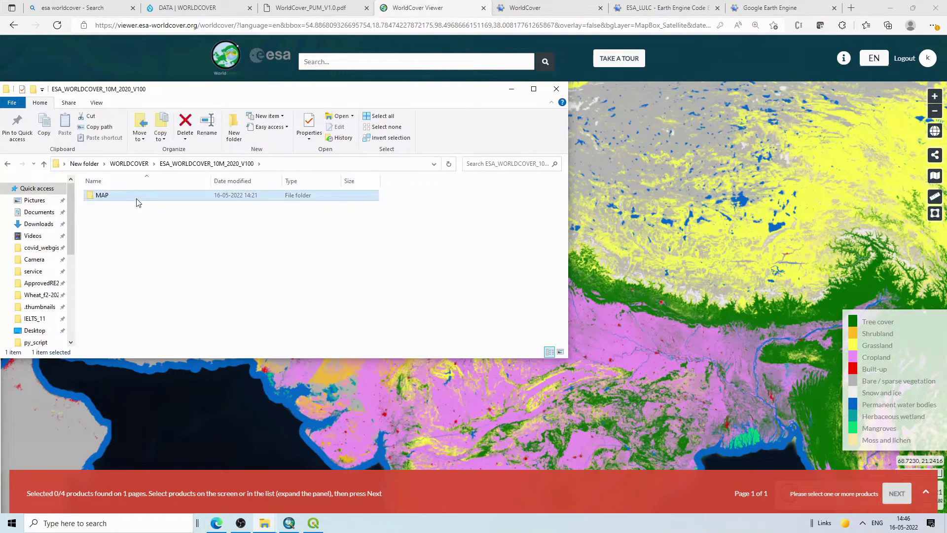
{"action": "double_click", "coordinate": [135, 198]}
{"action": "left_click_drag", "start_coordinate": [254, 267], "coordinate": [220, 195]}
{"action": "double_click", "coordinate": [222, 197]}
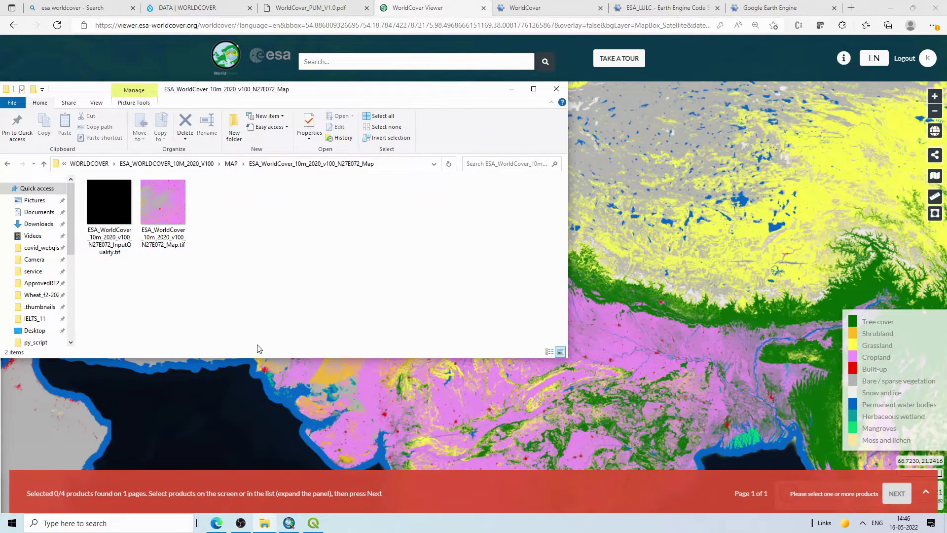
{"action": "left_click", "coordinate": [313, 523]}
{"action": "double_click", "coordinate": [376, 13]}
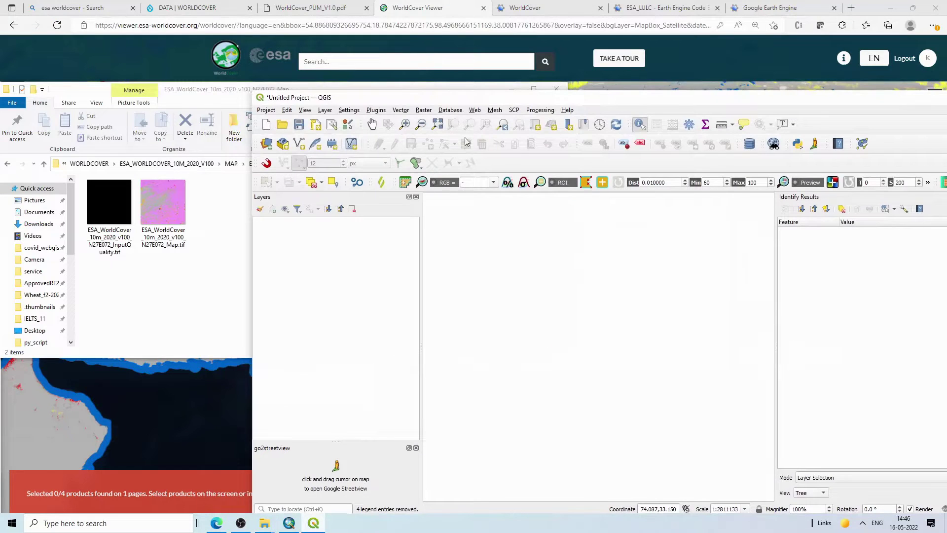
- Add the Map.tif files of tiles N27E072, N27E075, N30E072 and N30E075 as QGIS layers
{"action": "left_click", "coordinate": [178, 211]}
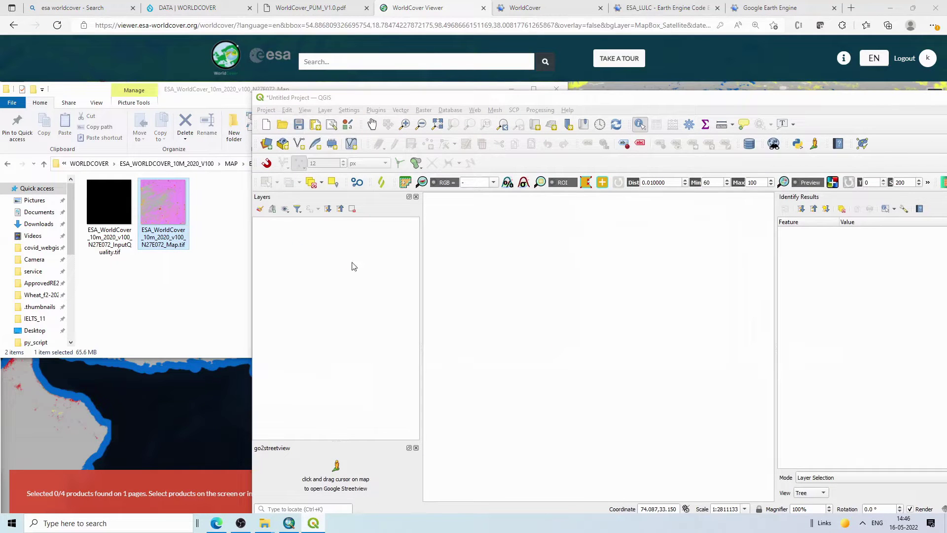
{"action": "left_click_drag", "start_coordinate": [352, 266], "coordinate": [360, 276]}
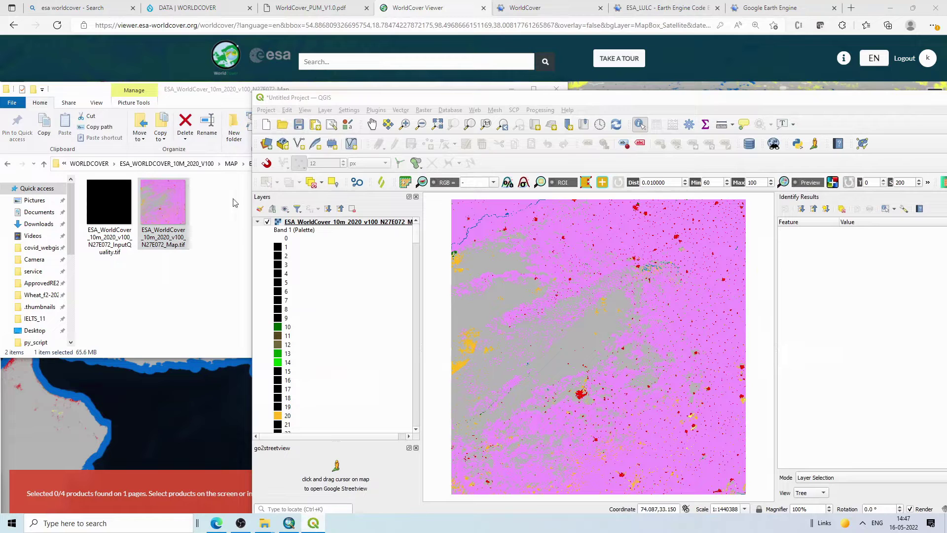
{"action": "left_click", "coordinate": [230, 163]}
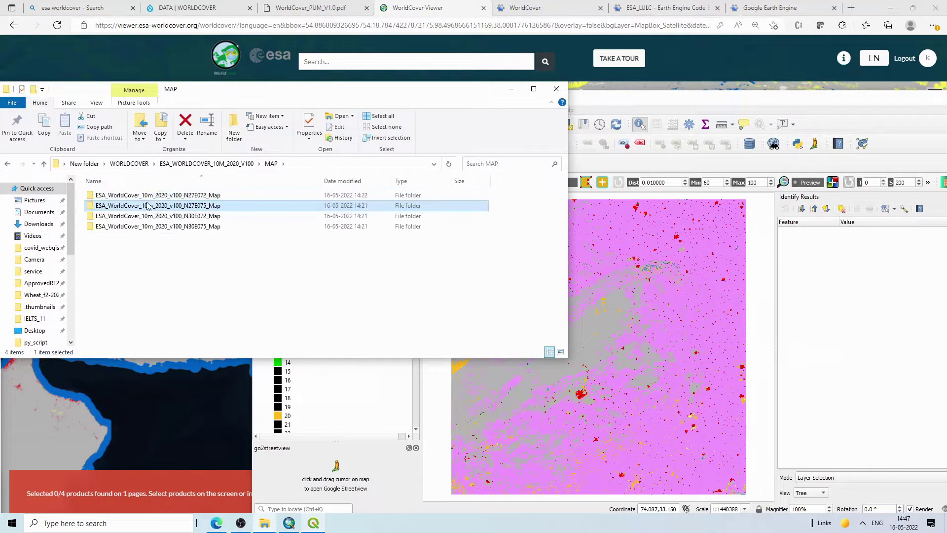
{"action": "double_click", "coordinate": [146, 202]}
{"action": "left_click", "coordinate": [146, 203]}
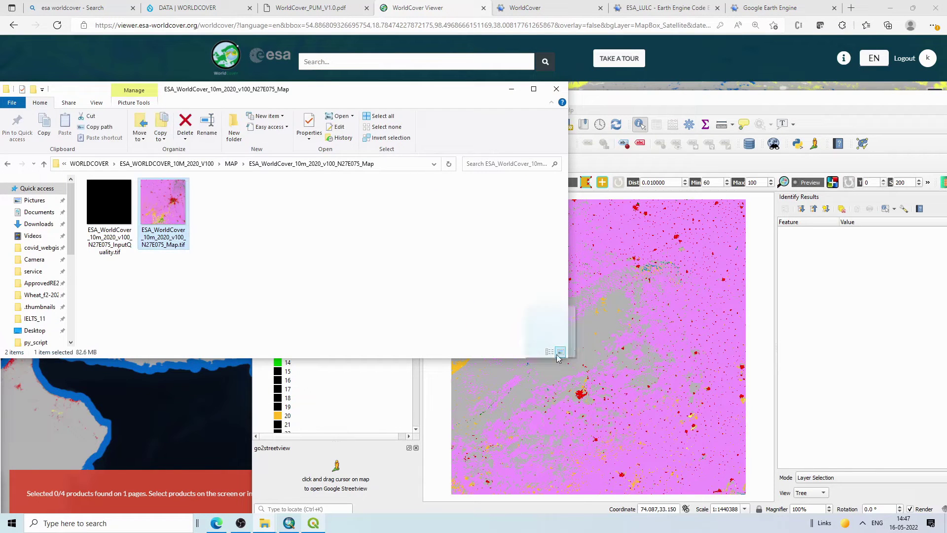
{"action": "left_click", "coordinate": [231, 163]}
{"action": "double_click", "coordinate": [162, 217]}
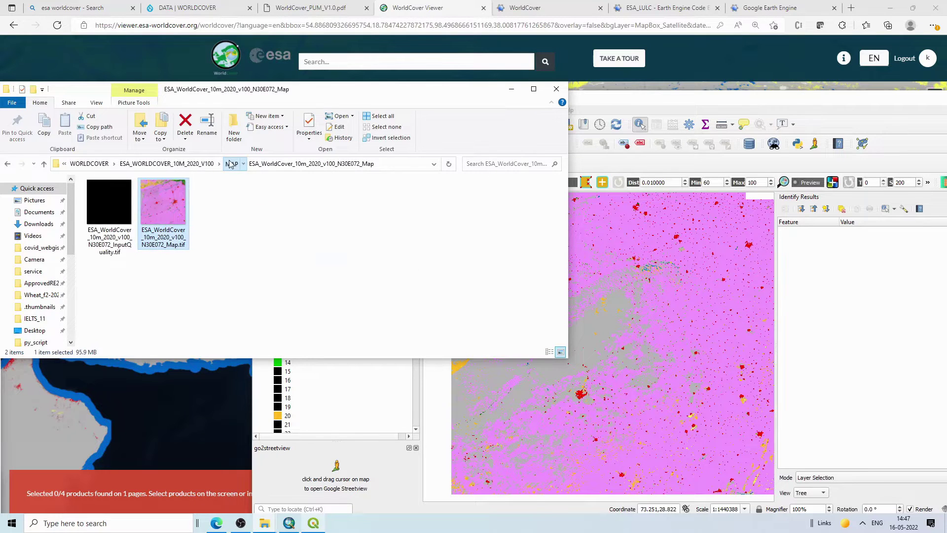
{"action": "left_click", "coordinate": [231, 163]}
{"action": "double_click", "coordinate": [176, 227]}
{"action": "left_click", "coordinate": [185, 218]}
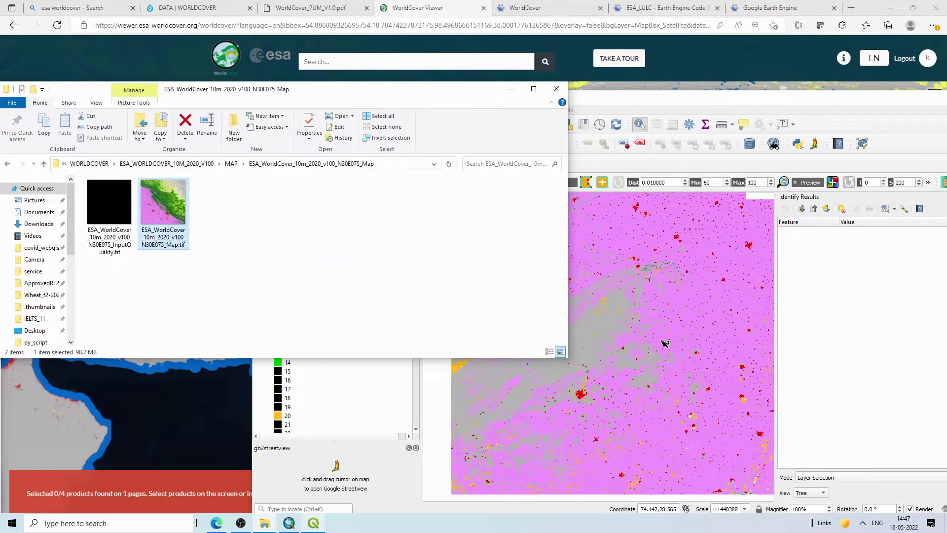
- Maximize QGIS, zoom out, and identify a pixel's land-cover class value of 40
{"action": "left_click", "coordinate": [511, 89]}
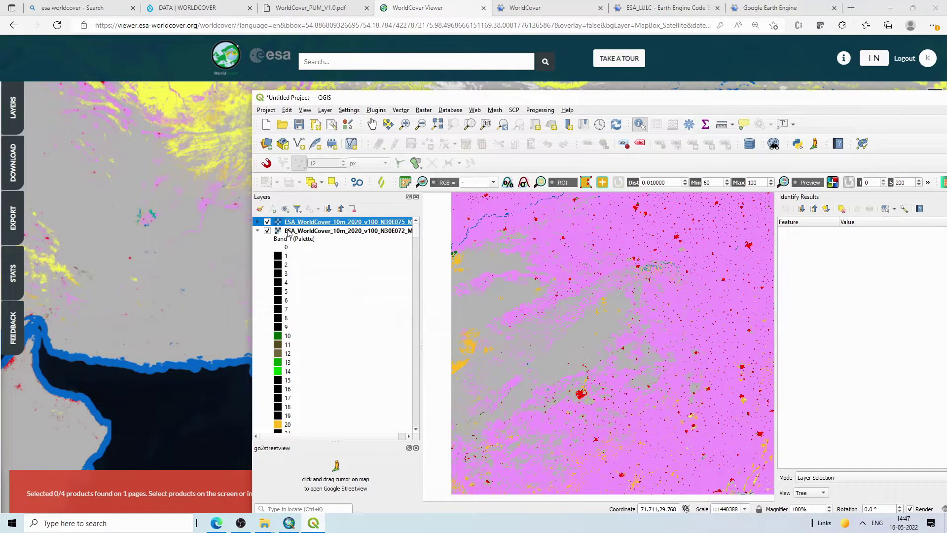
{"action": "left_click", "coordinate": [258, 231]}
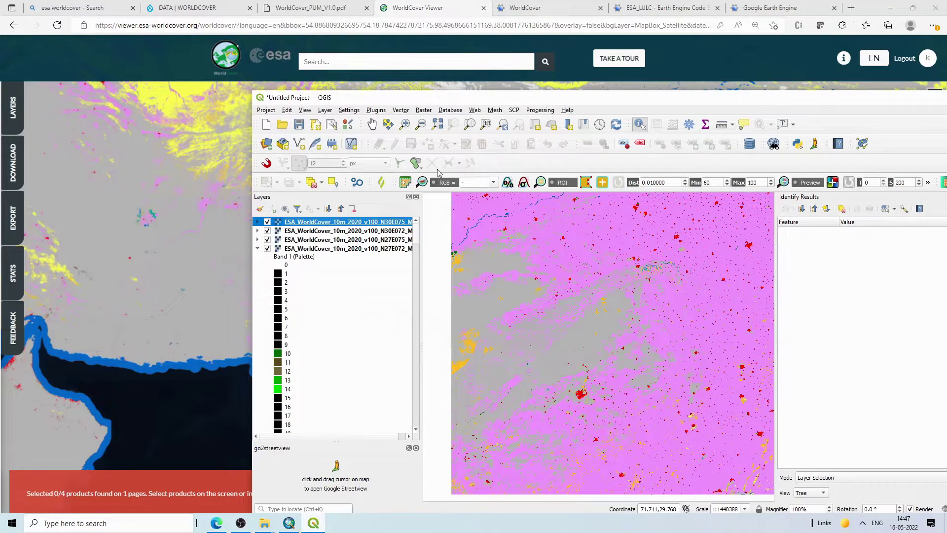
{"action": "double_click", "coordinate": [621, 105]}
{"action": "scroll", "coordinate": [490, 269], "scroll_direction": "up", "scroll_amount": 2}
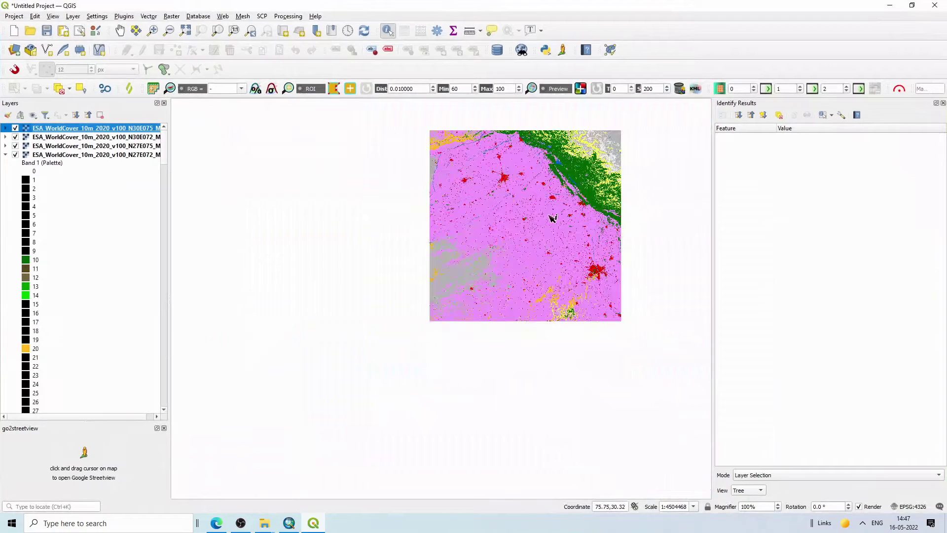
{"action": "left_click", "coordinate": [469, 247]}
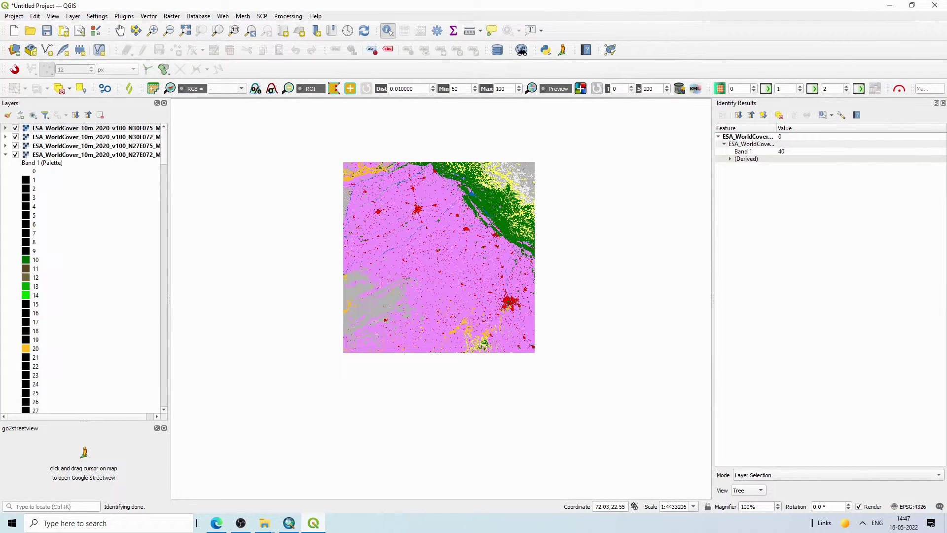
{"action": "left_click", "coordinate": [216, 523]}
- Open the WorldCover user manual PDF and scroll to Table 2's land cover class list
{"action": "left_click", "coordinate": [289, 8]}
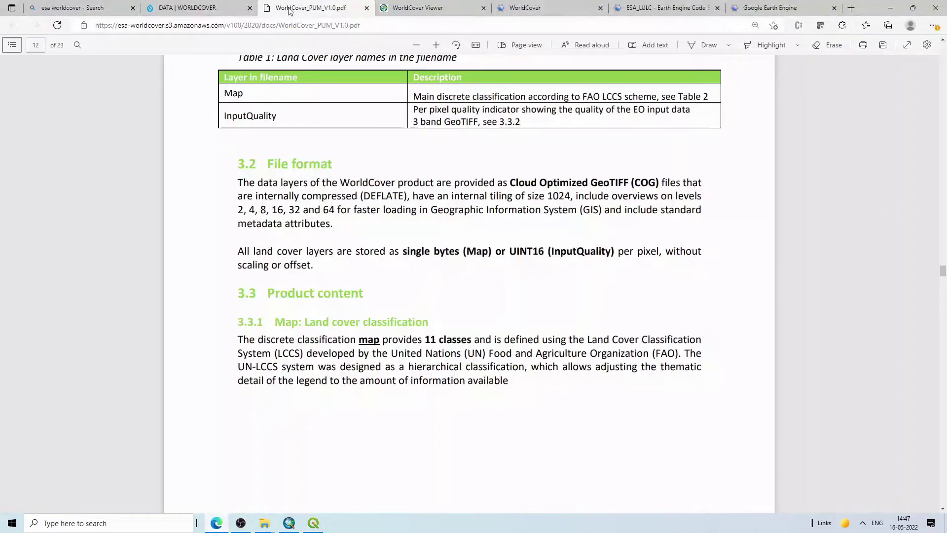
{"action": "left_click", "coordinate": [200, 7]}
{"action": "scroll", "coordinate": [163, 249], "scroll_direction": "up", "scroll_amount": 7}
{"action": "scroll", "coordinate": [163, 250], "scroll_direction": "down", "scroll_amount": 4}
{"action": "left_click", "coordinate": [297, 6]}
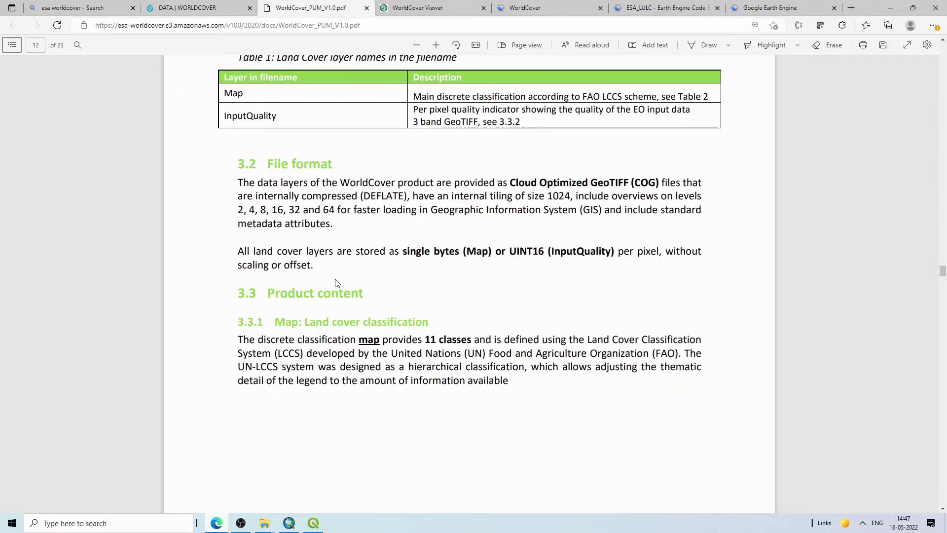
{"action": "scroll", "coordinate": [362, 247], "scroll_direction": "up", "scroll_amount": 4}
{"action": "scroll", "coordinate": [361, 247], "scroll_direction": "down", "scroll_amount": 10}
{"action": "scroll", "coordinate": [363, 256], "scroll_direction": "down", "scroll_amount": 5}
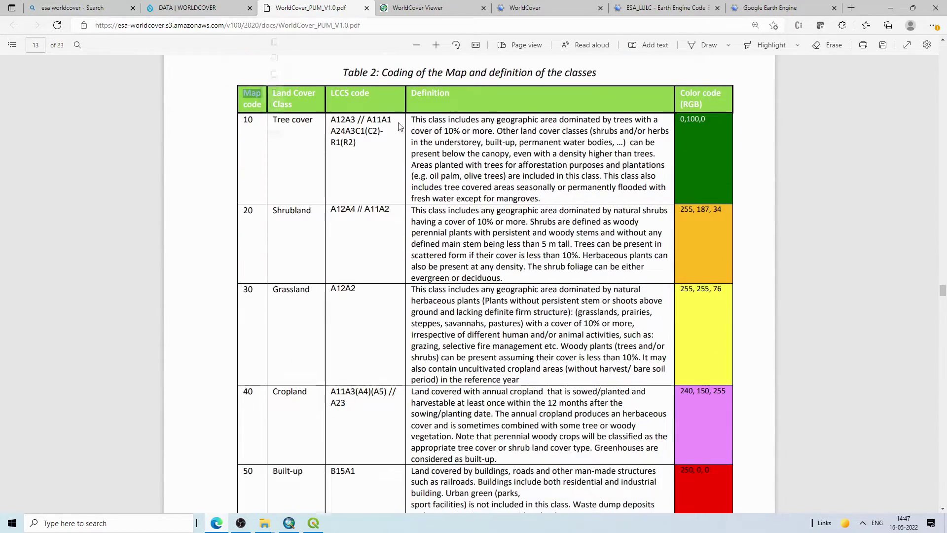
{"action": "scroll", "coordinate": [711, 149], "scroll_direction": "up", "scroll_amount": 2}
{"action": "scroll", "coordinate": [712, 149], "scroll_direction": "down", "scroll_amount": 6}
{"action": "scroll", "coordinate": [708, 127], "scroll_direction": "up", "scroll_amount": 6}
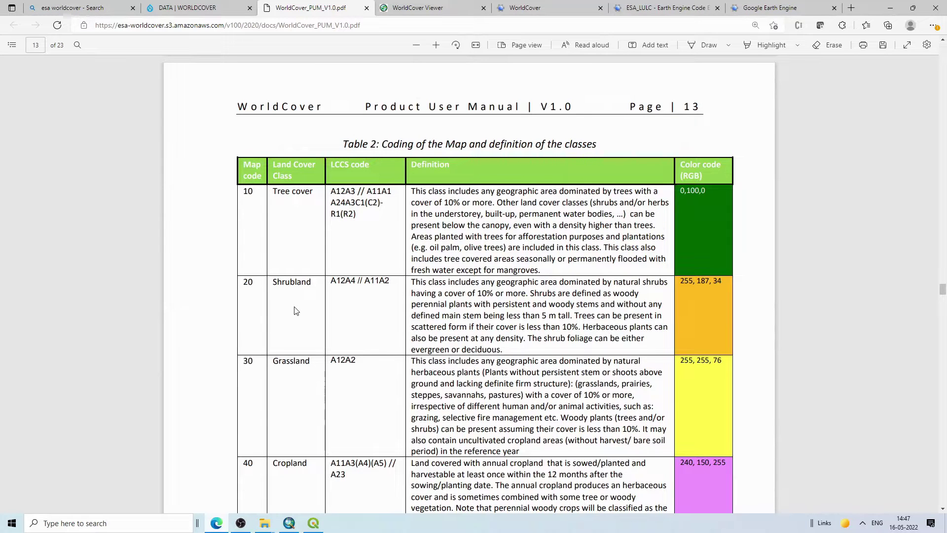
{"action": "scroll", "coordinate": [296, 310], "scroll_direction": "down", "scroll_amount": 2}
{"action": "scroll", "coordinate": [302, 355], "scroll_direction": "down", "scroll_amount": 10}
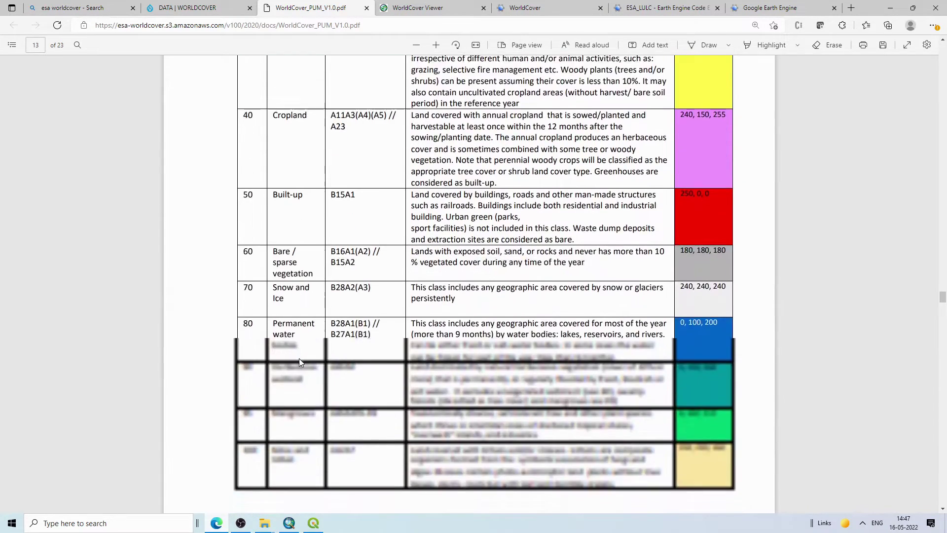
{"action": "scroll", "coordinate": [304, 357], "scroll_direction": "up", "scroll_amount": 9}
{"action": "scroll", "coordinate": [305, 358], "scroll_direction": "up", "scroll_amount": 1}
- Highlight class names such as Tree cover and Shrubland in Table 2, then return to QGIS
{"action": "left_click_drag", "start_coordinate": [313, 123], "coordinate": [276, 121]}
{"action": "left_click_drag", "start_coordinate": [282, 210], "coordinate": [311, 211]}
{"action": "left_click_drag", "start_coordinate": [320, 292], "coordinate": [273, 291]}
{"action": "left_click_drag", "start_coordinate": [308, 393], "coordinate": [278, 399]}
{"action": "scroll", "coordinate": [280, 390], "scroll_direction": "down", "scroll_amount": 2}
{"action": "left_click_drag", "start_coordinate": [417, 137], "coordinate": [521, 217]}
{"action": "scroll", "coordinate": [493, 316], "scroll_direction": "up", "scroll_amount": 2}
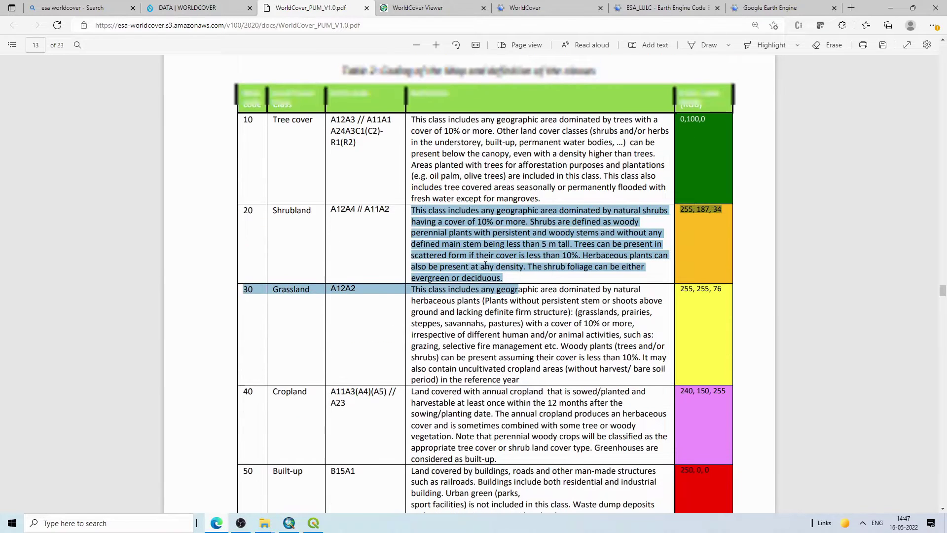
{"action": "left_click", "coordinate": [491, 310]}
{"action": "scroll", "coordinate": [484, 248], "scroll_direction": "down", "scroll_amount": 4}
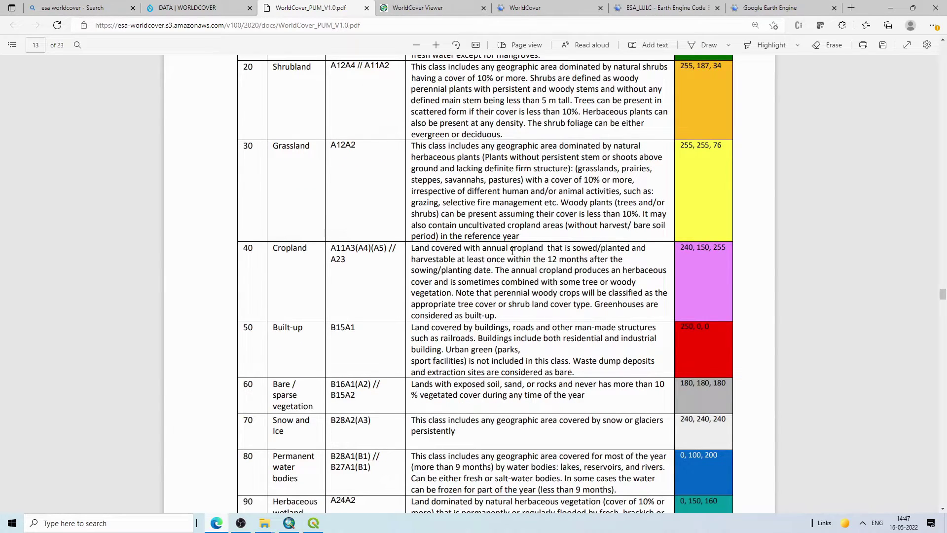
{"action": "scroll", "coordinate": [513, 252], "scroll_direction": "down", "scroll_amount": 5}
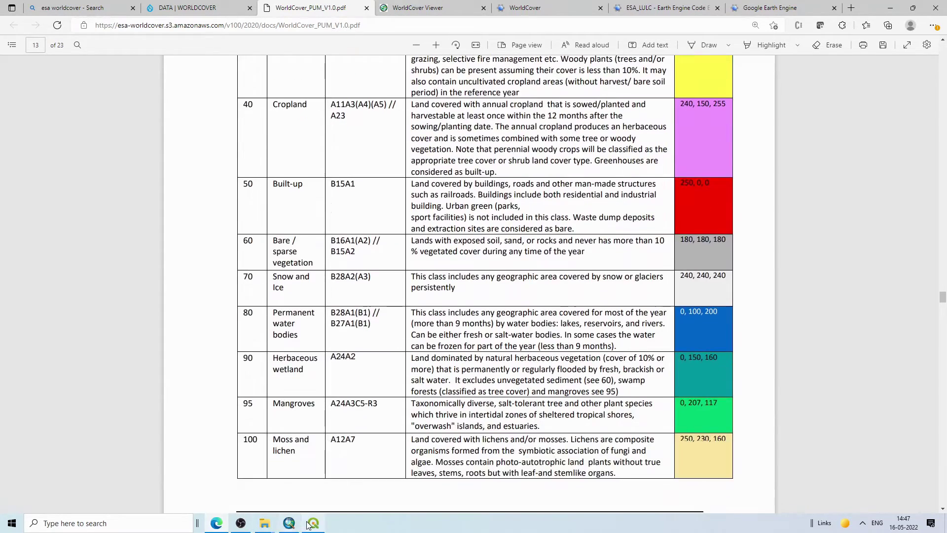
{"action": "left_click", "coordinate": [313, 523]}
{"action": "scroll", "coordinate": [499, 289], "scroll_direction": "up", "scroll_amount": 3}
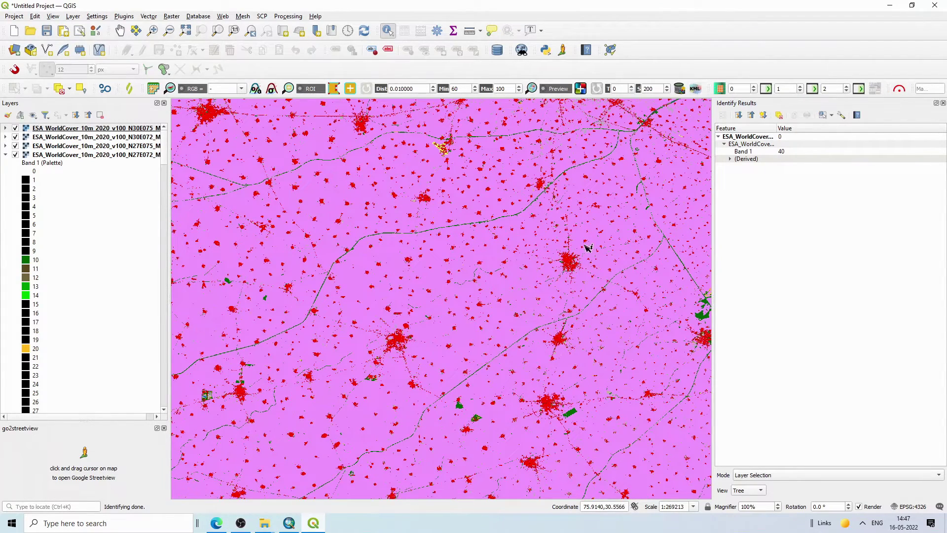
- Pan to a riverside city and the forested north-east, identifying a forest pixel as class 10
{"action": "left_click_drag", "start_coordinate": [617, 230], "coordinate": [533, 450]}
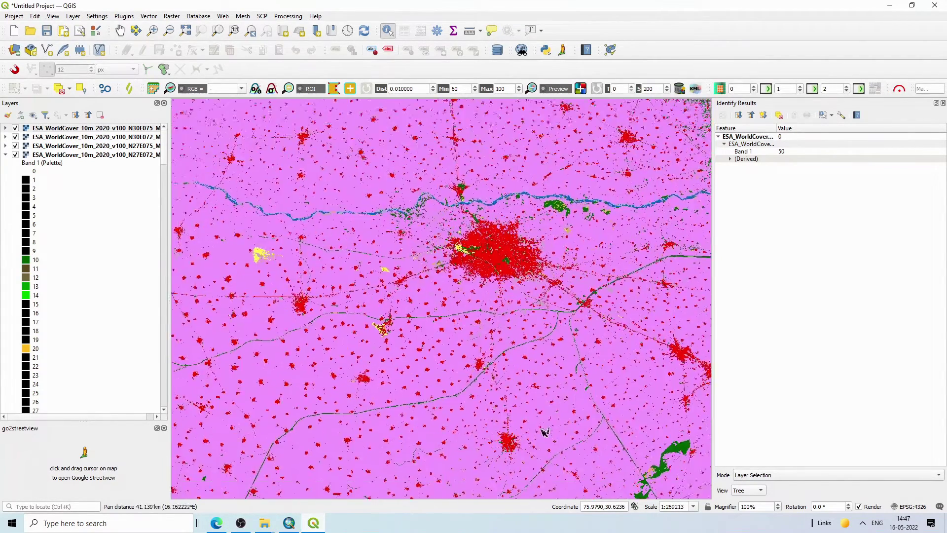
{"action": "left_click_drag", "start_coordinate": [681, 127], "coordinate": [585, 280]}
{"action": "left_click", "coordinate": [524, 188]}
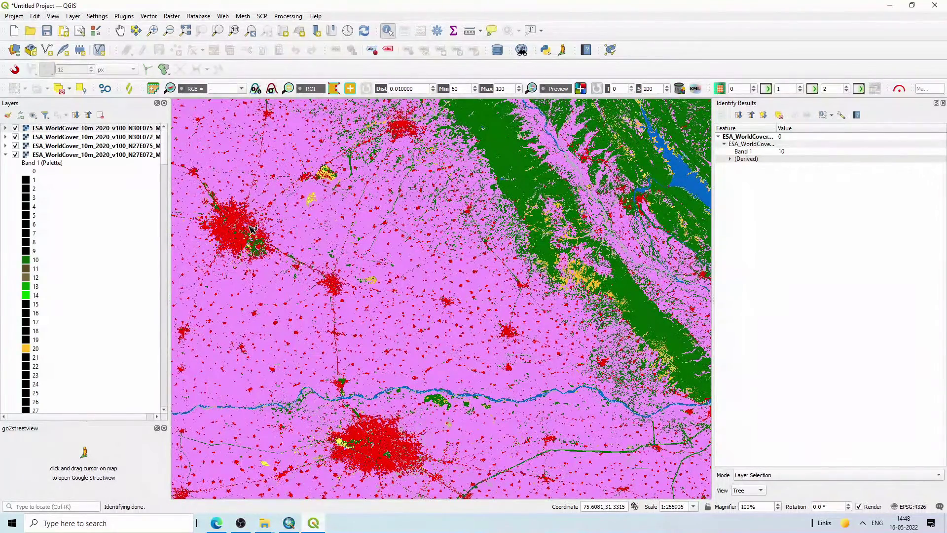
{"action": "left_click", "coordinate": [6, 155]}
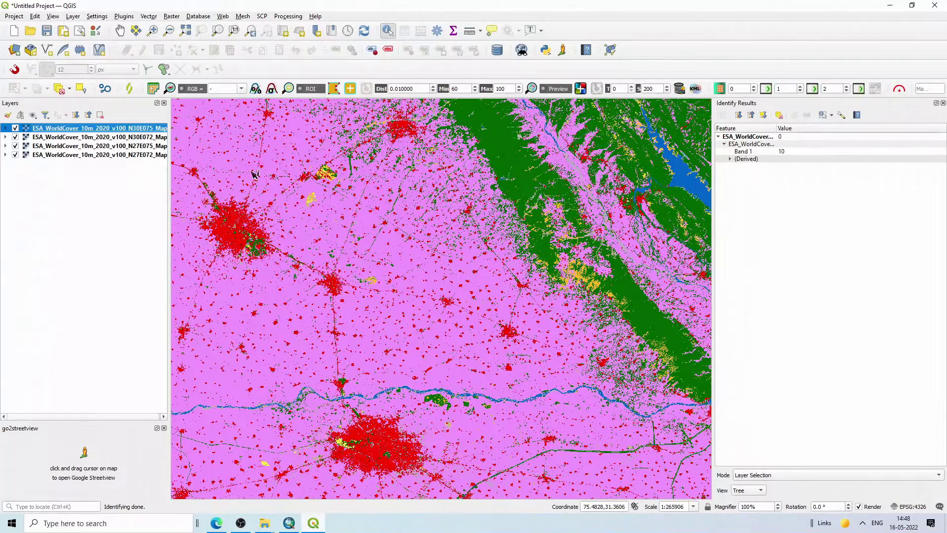
{"action": "scroll", "coordinate": [460, 180], "scroll_direction": "down", "scroll_amount": 5}
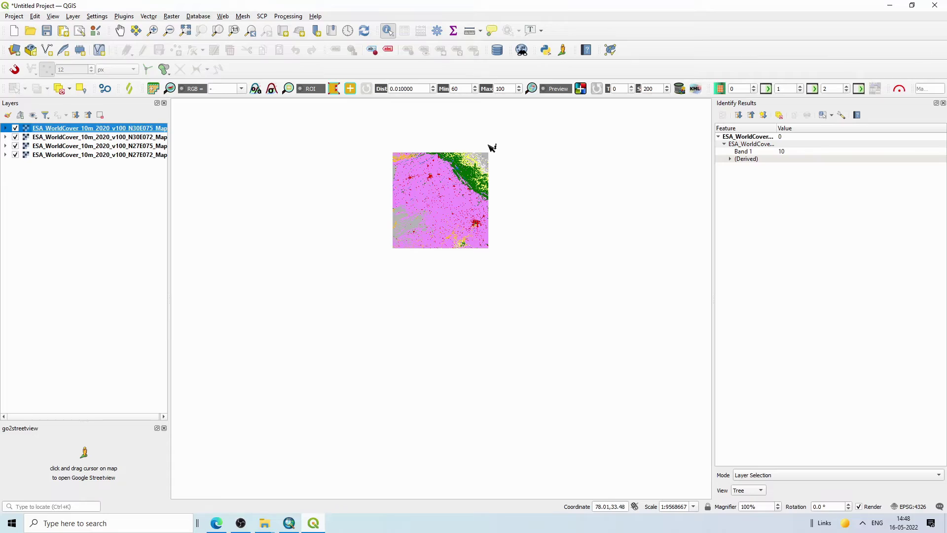
{"action": "scroll", "coordinate": [478, 158], "scroll_direction": "up", "scroll_amount": 5}
{"action": "scroll", "coordinate": [346, 244], "scroll_direction": "up", "scroll_amount": 3}
{"action": "scroll", "coordinate": [330, 212], "scroll_direction": "down", "scroll_amount": 2}
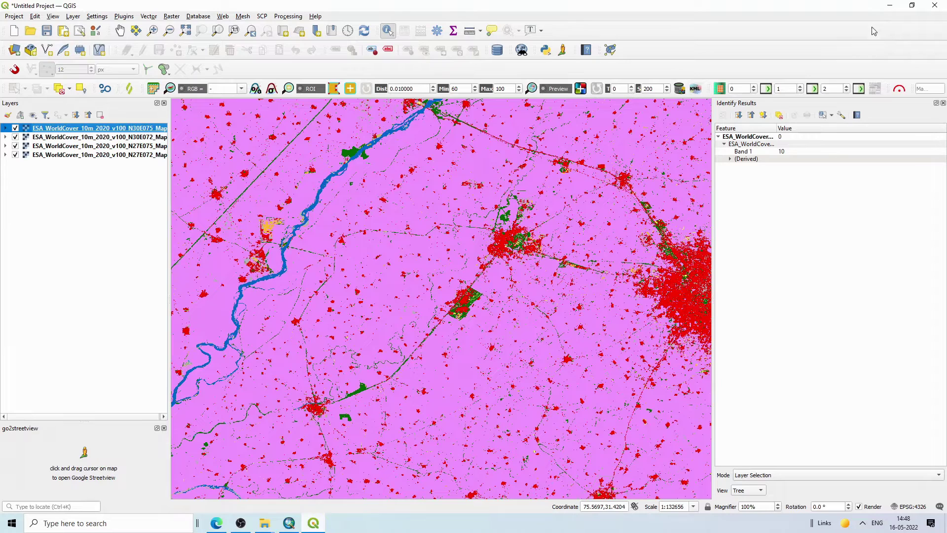
{"action": "left_click", "coordinate": [891, 6]}
- Leave the user manual PDF and go back to the 'esa worldcover' Bing search results
{"action": "scroll", "coordinate": [455, 163], "scroll_direction": "up", "scroll_amount": 10}
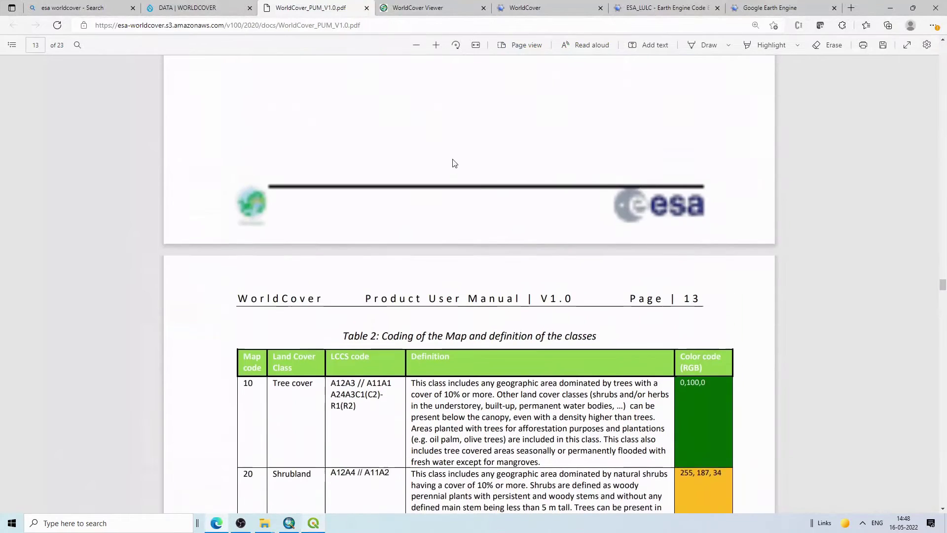
{"action": "scroll", "coordinate": [393, 108], "scroll_direction": "down", "scroll_amount": 8}
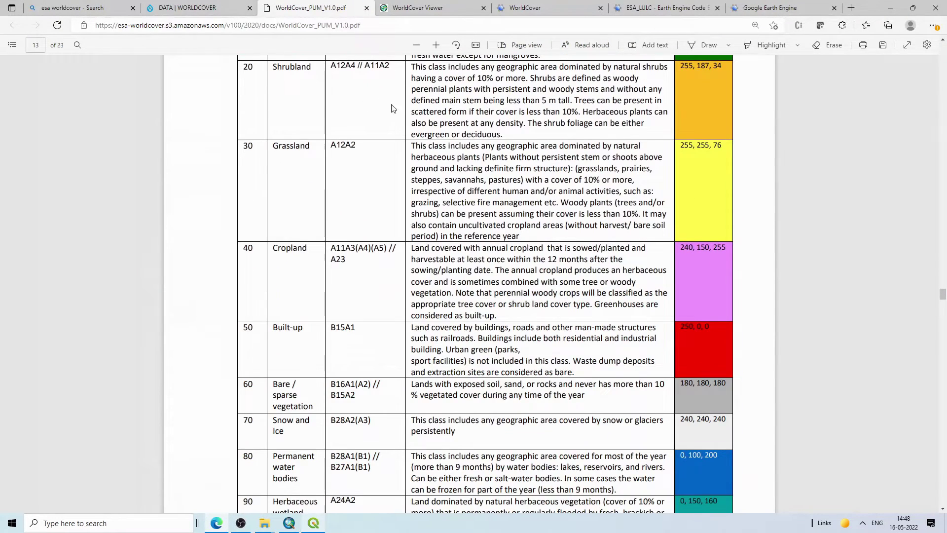
{"action": "left_click", "coordinate": [162, 5]}
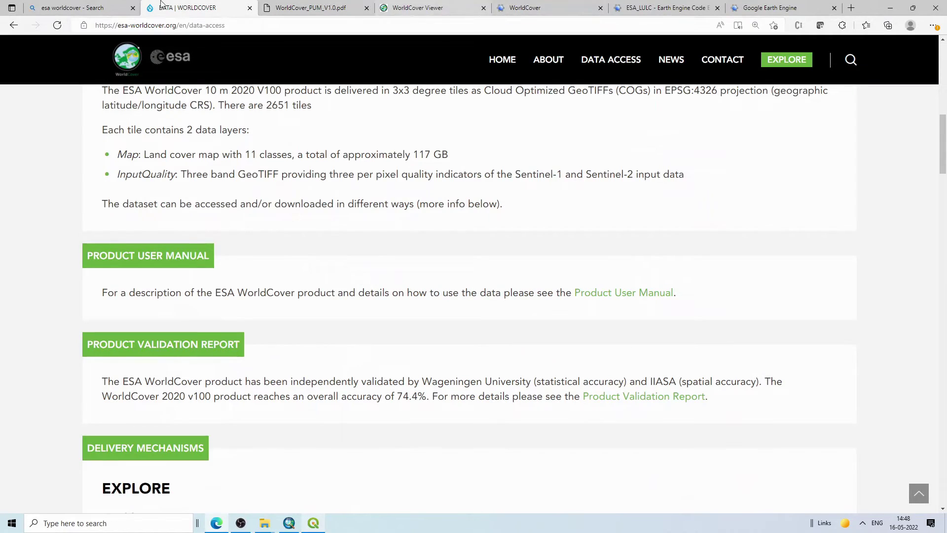
{"action": "left_click", "coordinate": [95, 4]}
- Search Bing for 'esa lancoer earth engne' and open the ESA WorldCover 10m v100 catalog result
{"action": "left_click_drag", "start_coordinate": [179, 61], "coordinate": [114, 55]}
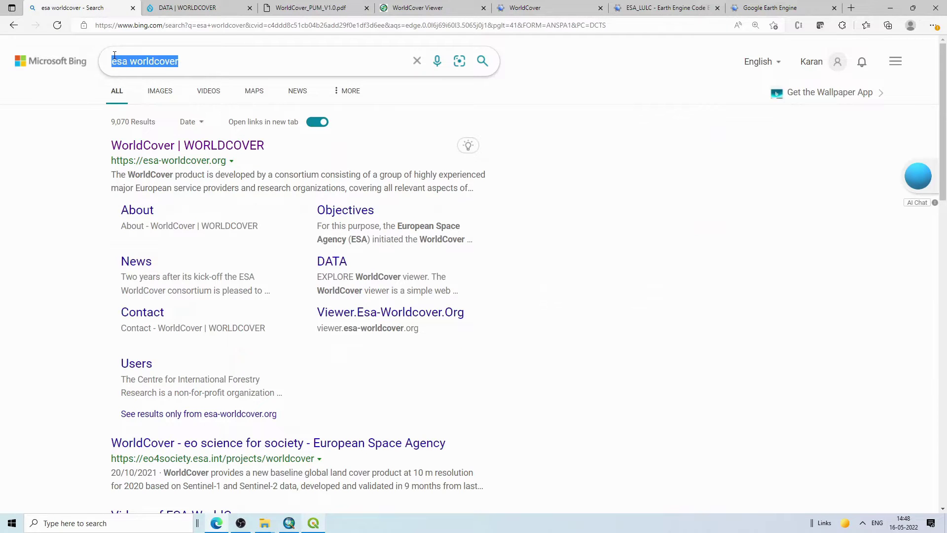
{"action": "type", "text": "esa"}
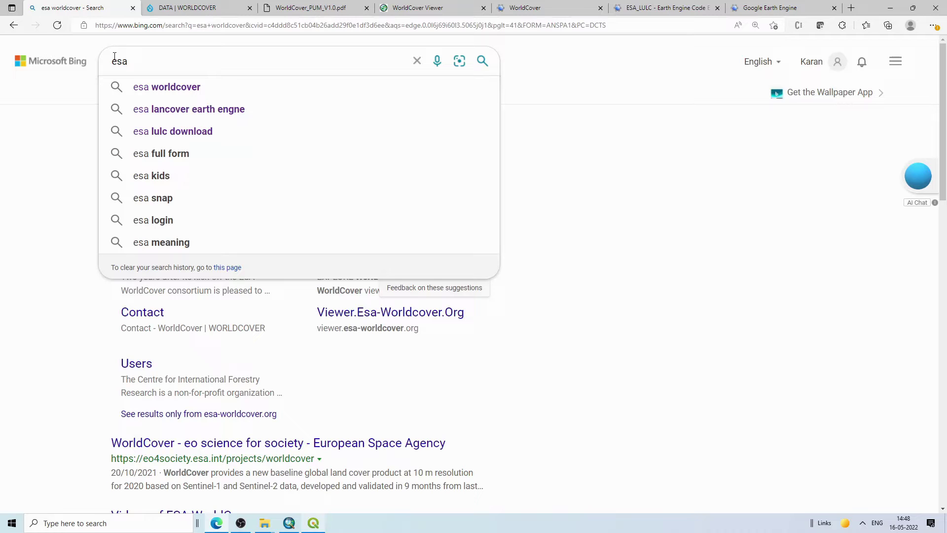
{"action": "type", "text": " lanc"}
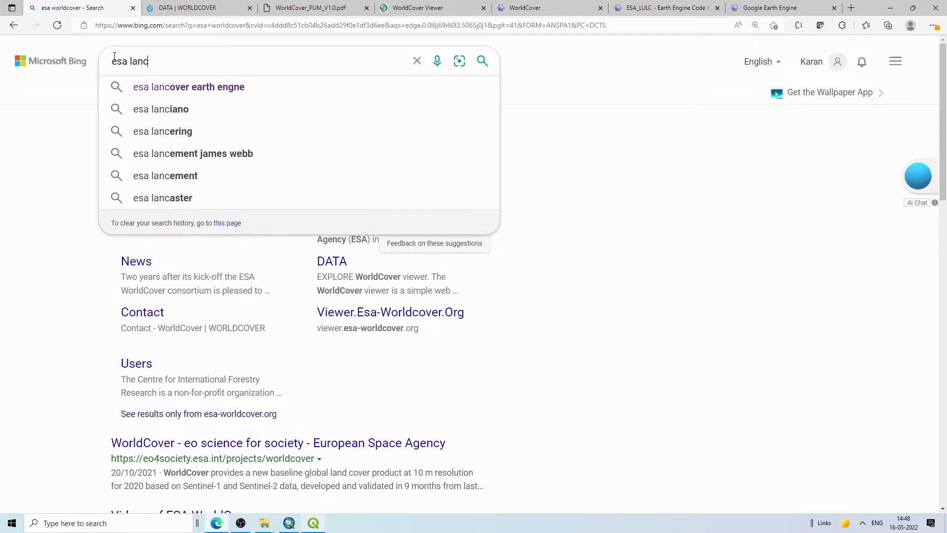
{"action": "type", "text": "oer ear"}
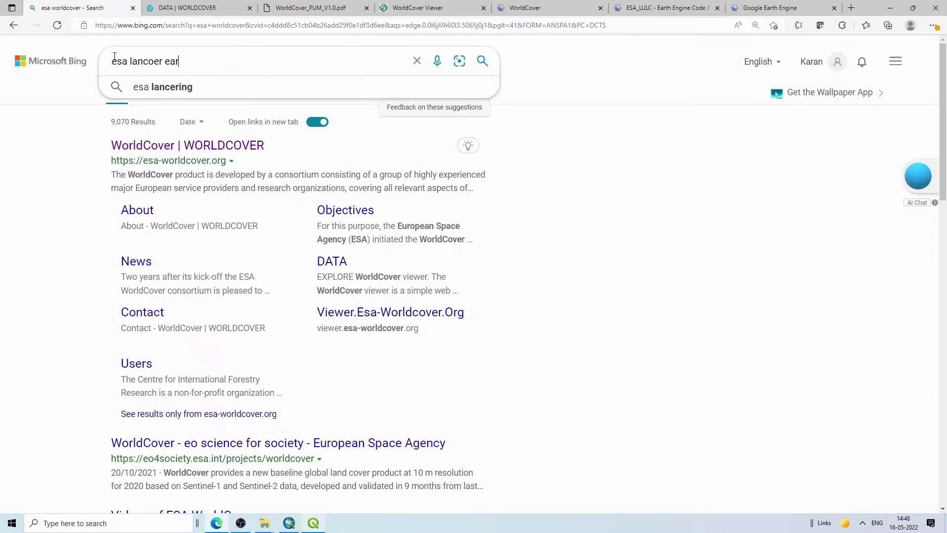
{"action": "type", "text": "th engne"}
{"action": "key", "text": "Return"}
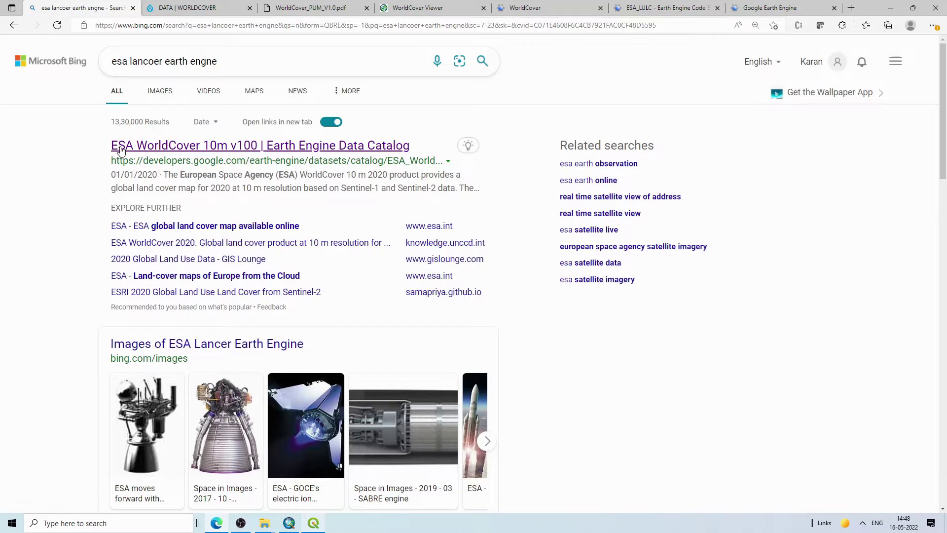
{"action": "left_click", "coordinate": [251, 148]}
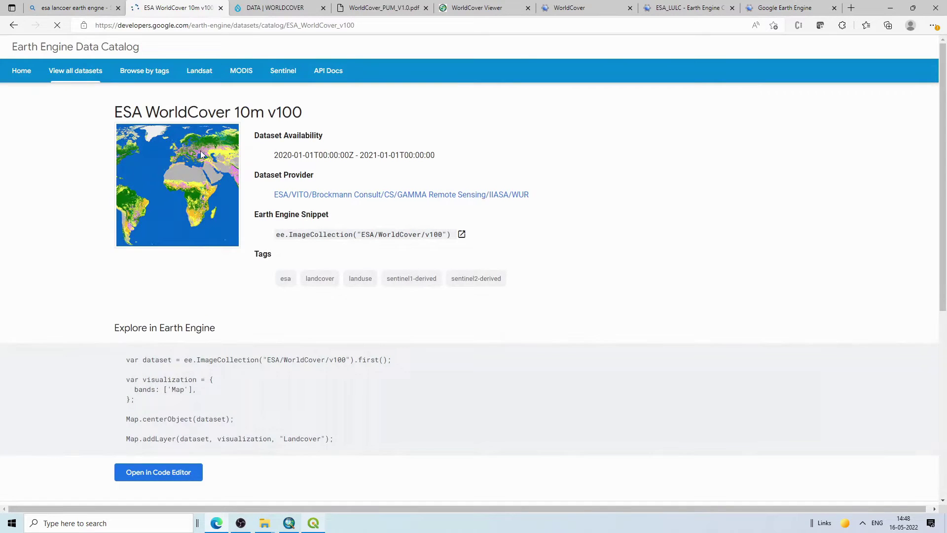
- Review the ESA WorldCover 10m v100 description, Bands details and land-cover class table
{"action": "left_click_drag", "start_coordinate": [112, 104], "coordinate": [472, 303]}
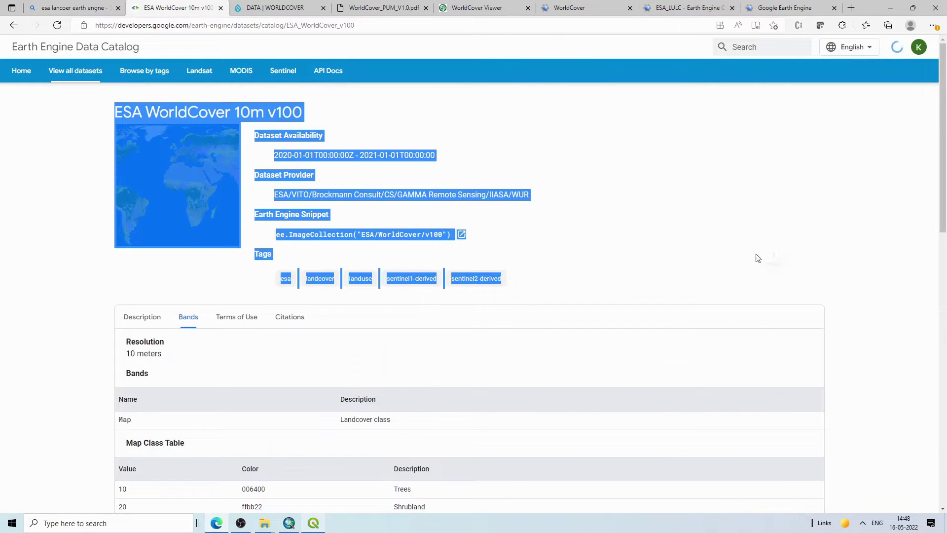
{"action": "left_click", "coordinate": [433, 277]}
{"action": "scroll", "coordinate": [194, 320], "scroll_direction": "down", "scroll_amount": 2}
{"action": "left_click", "coordinate": [148, 246]}
{"action": "left_click", "coordinate": [188, 247]}
{"action": "scroll", "coordinate": [153, 301], "scroll_direction": "down", "scroll_amount": 3}
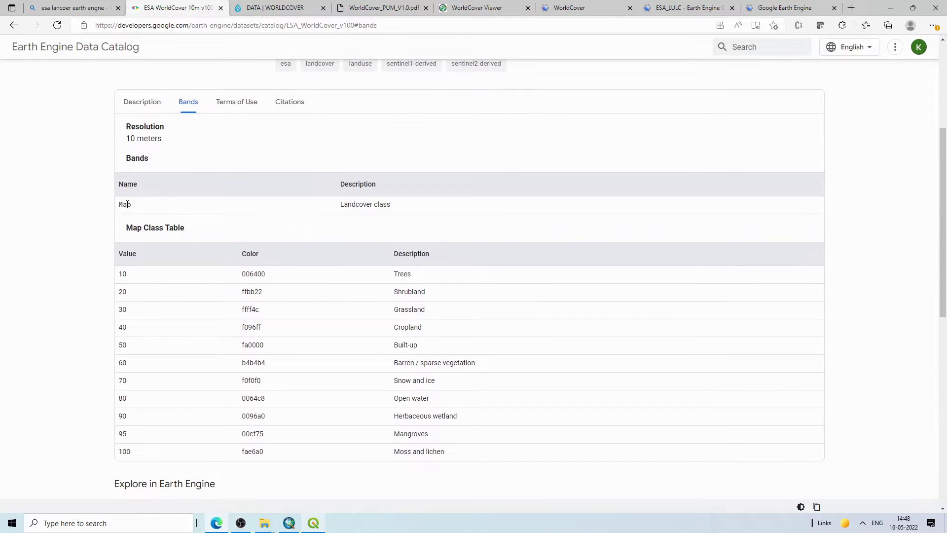
{"action": "left_click_drag", "start_coordinate": [123, 273], "coordinate": [470, 453]}
{"action": "left_click", "coordinate": [469, 452]}
- Select the 'Explore in Earth Engine' code sample and copy it
{"action": "scroll", "coordinate": [470, 453], "scroll_direction": "down", "scroll_amount": 6}
{"action": "left_click_drag", "start_coordinate": [131, 232], "coordinate": [385, 311]}
{"action": "scroll", "coordinate": [390, 306], "scroll_direction": "up", "scroll_amount": 9}
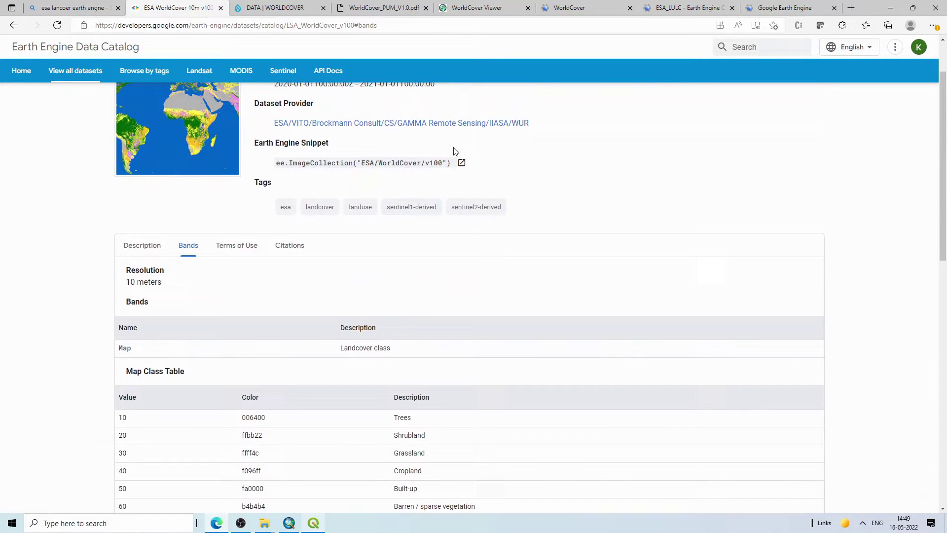
{"action": "left_click_drag", "start_coordinate": [453, 164], "coordinate": [275, 163]}
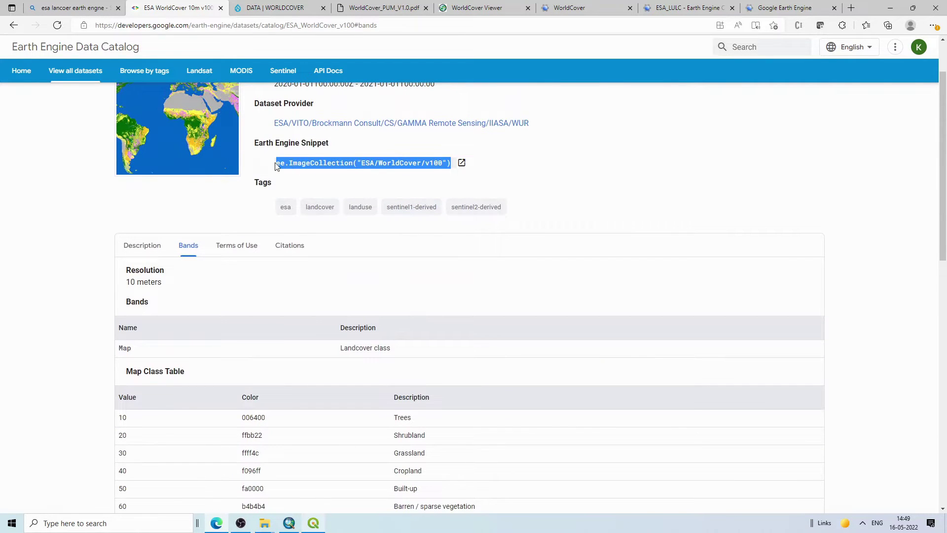
{"action": "scroll", "coordinate": [379, 298], "scroll_direction": "down", "scroll_amount": 9}
{"action": "scroll", "coordinate": [379, 298], "scroll_direction": "down", "scroll_amount": 1}
{"action": "left_click_drag", "start_coordinate": [338, 251], "coordinate": [134, 157]}
{"action": "right_click", "coordinate": [162, 152]}
{"action": "left_click", "coordinate": [195, 159]}
{"action": "left_click", "coordinate": [544, 4]}
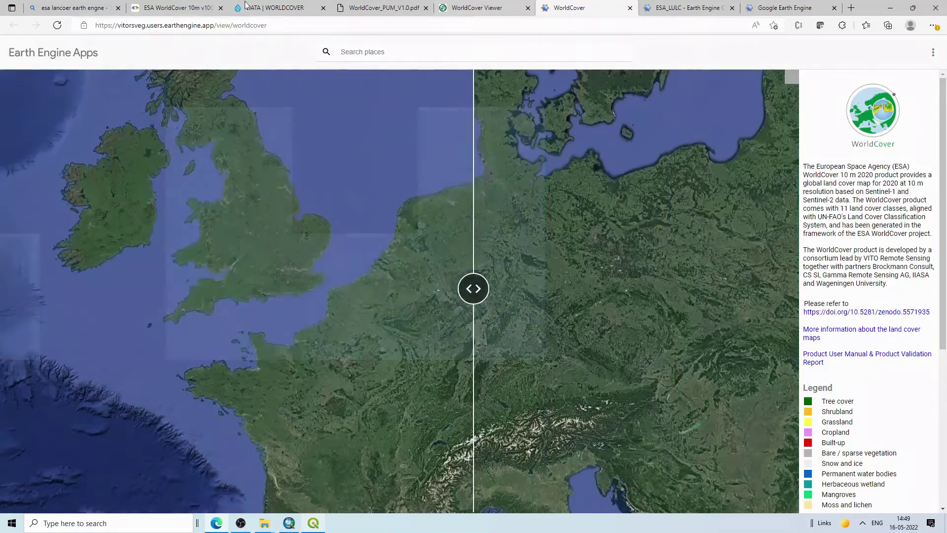
- Preview the WorldCover map app, then open a new script via Platform > Code Editor
{"action": "key", "text": "ctrl+3"}
{"action": "left_click", "coordinate": [570, 5]}
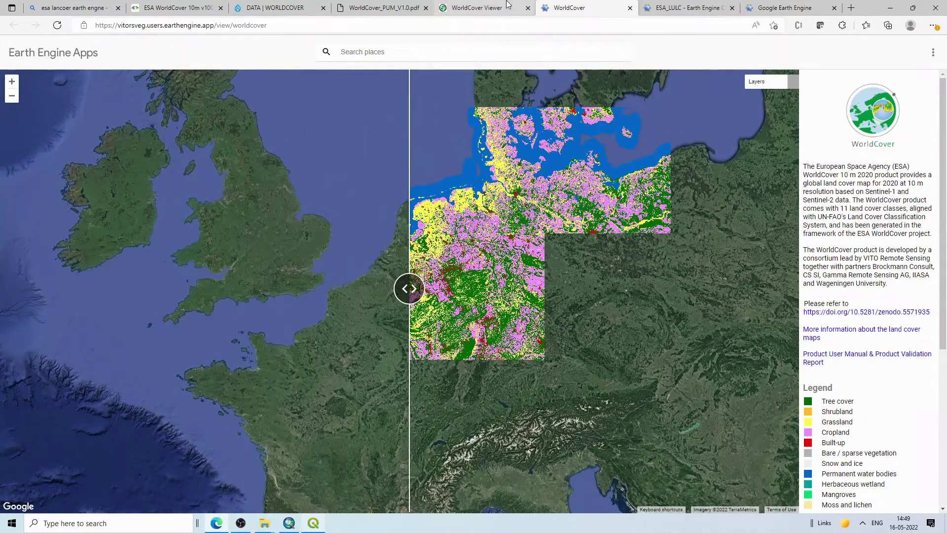
{"action": "left_click", "coordinate": [688, 8]}
{"action": "left_click", "coordinate": [784, 8]}
{"action": "mouse_move", "coordinate": [629, 49]}
{"action": "left_click", "coordinate": [622, 95]}
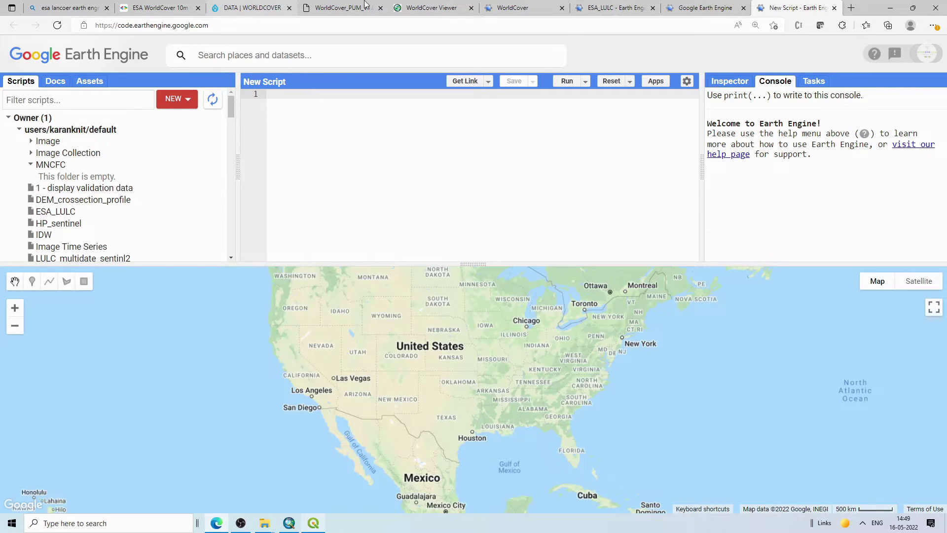
- Copy the catalog's WorldCover example code, paste it into the New Script, and run it
{"action": "left_click", "coordinate": [142, 6]}
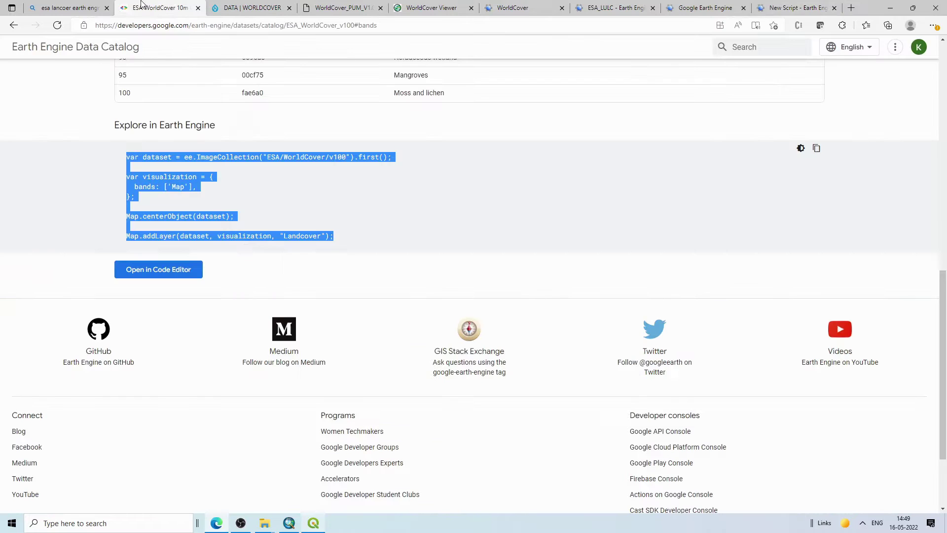
{"action": "right_click", "coordinate": [171, 218]}
{"action": "left_click", "coordinate": [182, 225]}
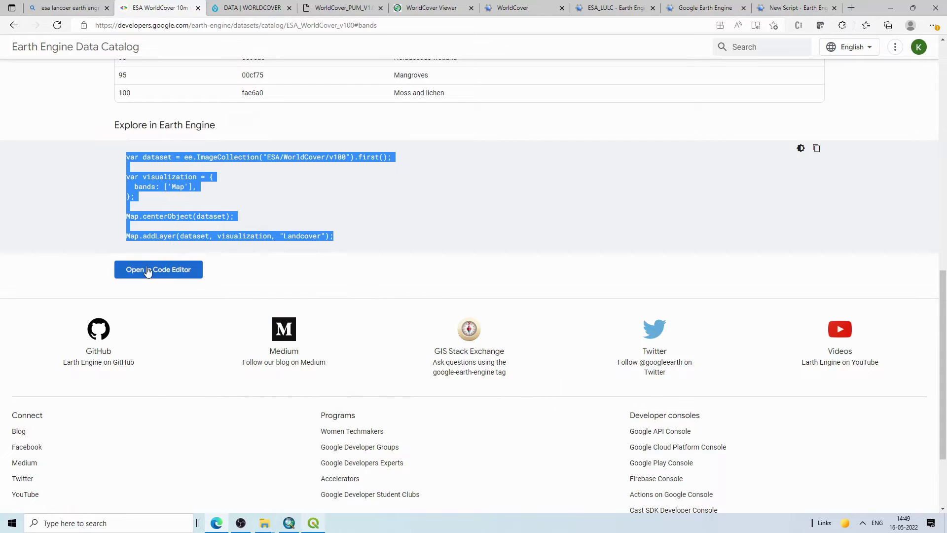
{"action": "left_click", "coordinate": [796, 7]}
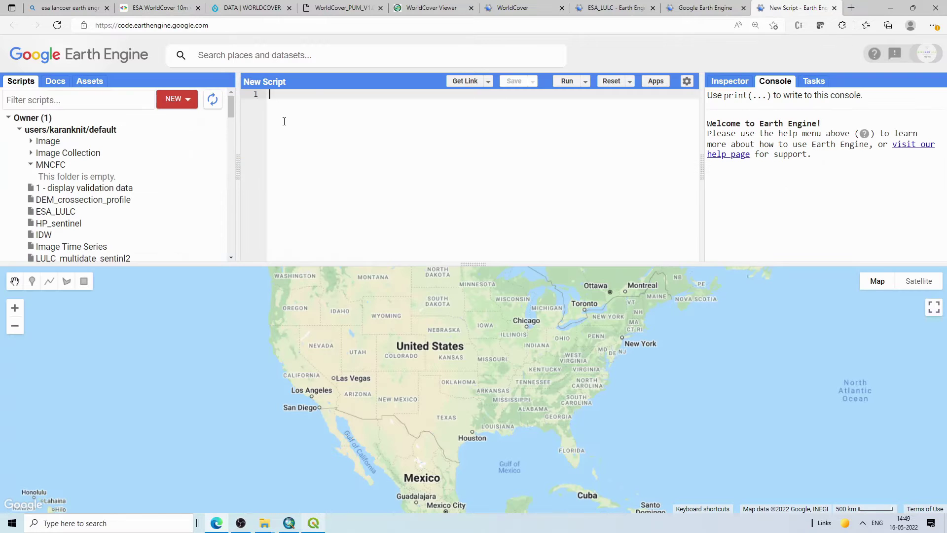
{"action": "key", "text": "ctrl+v"}
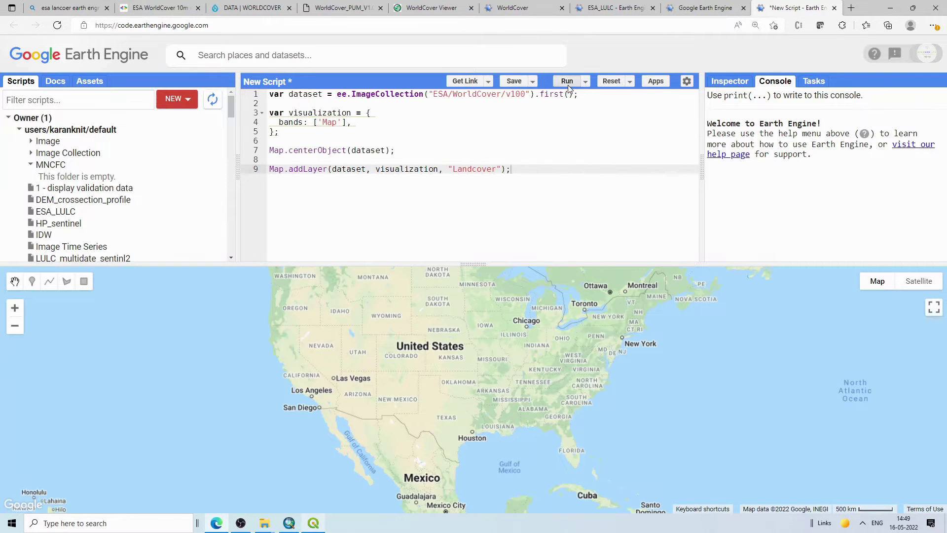
{"action": "left_click", "coordinate": [567, 85]}
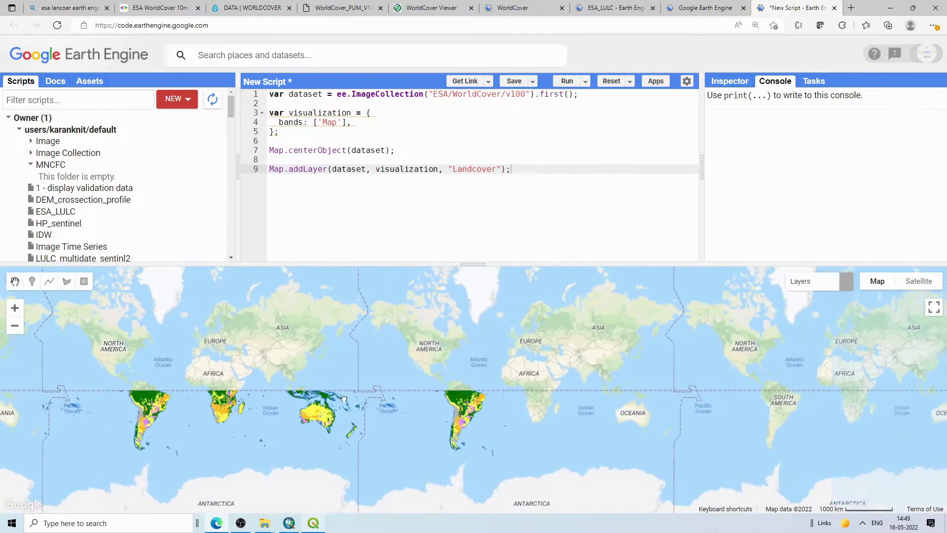
- Switch the base map to satellite imagery and enlarge the map area below the code
{"action": "scroll", "coordinate": [523, 380], "scroll_direction": "up", "scroll_amount": 4}
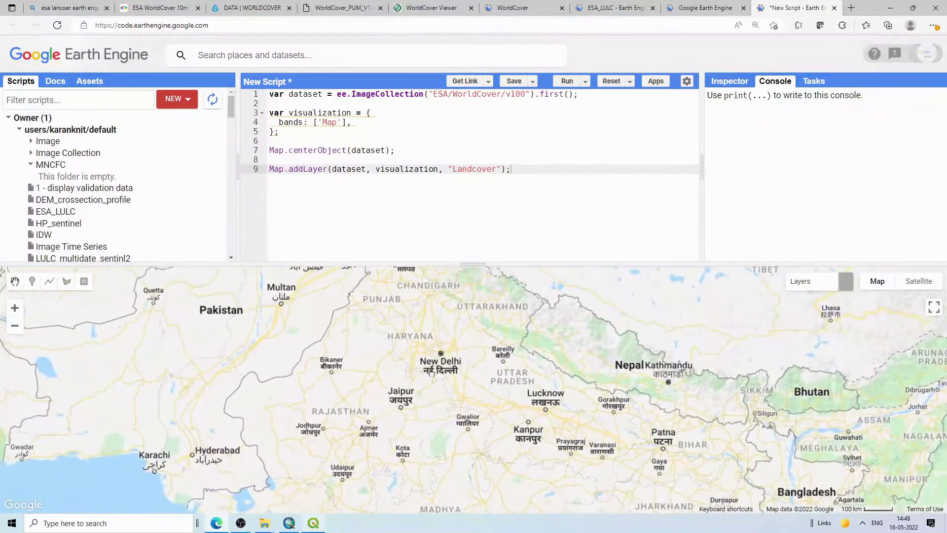
{"action": "left_click", "coordinate": [919, 283]}
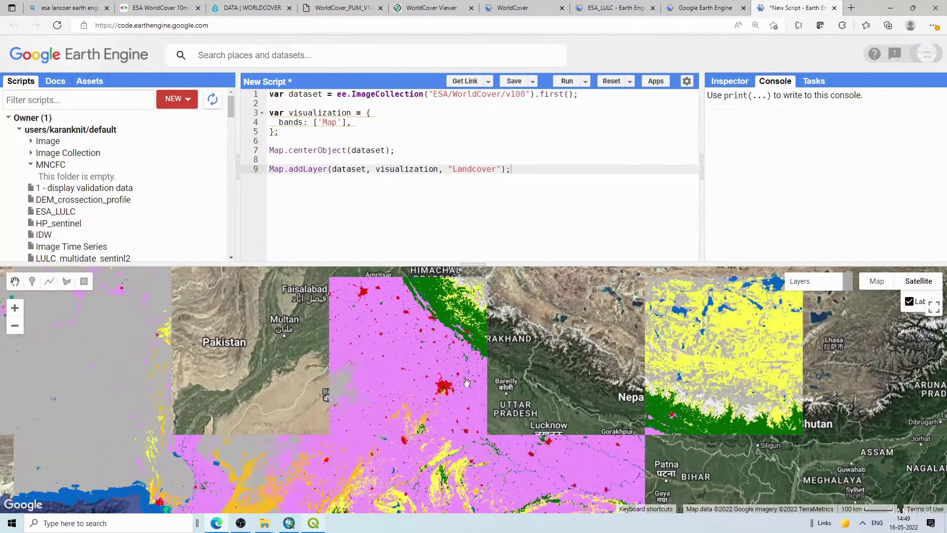
{"action": "scroll", "coordinate": [453, 379], "scroll_direction": "up", "scroll_amount": 4}
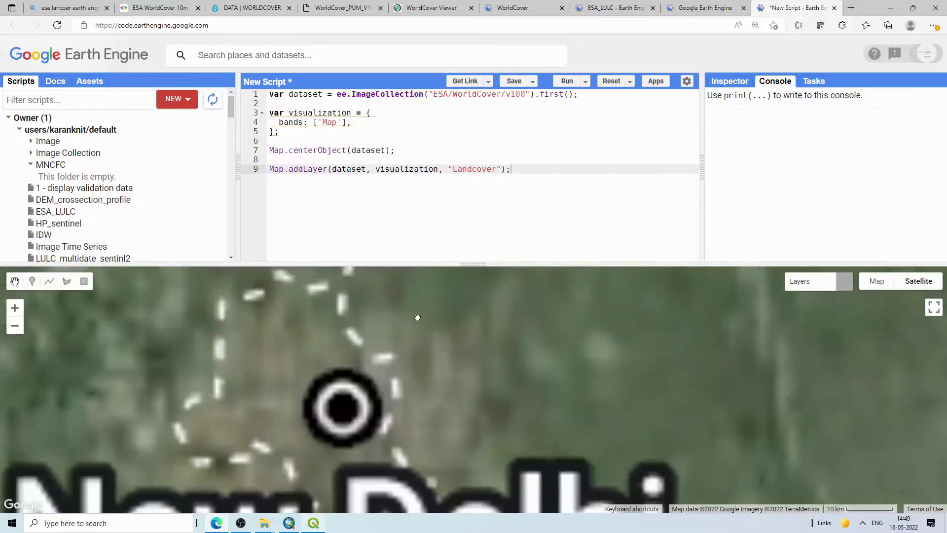
{"action": "scroll", "coordinate": [564, 356], "scroll_direction": "up", "scroll_amount": 4}
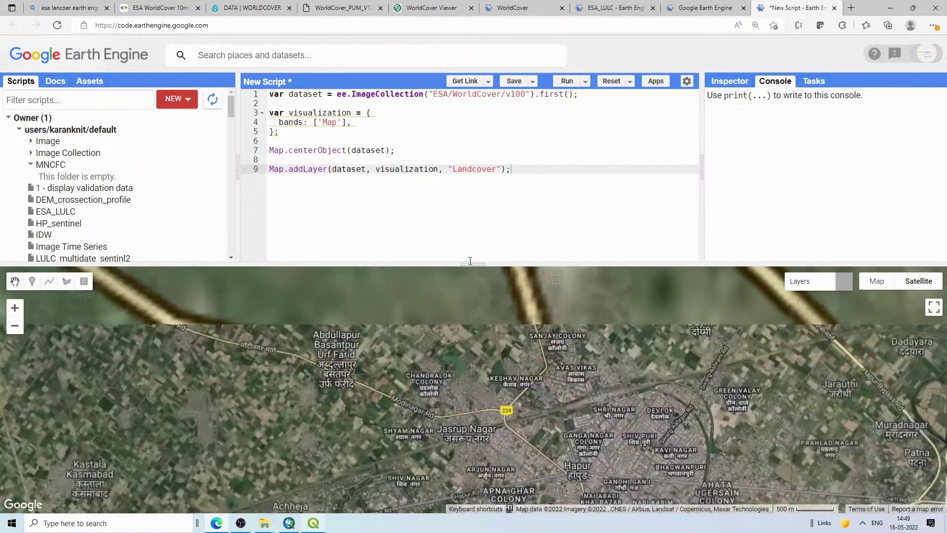
{"action": "left_click_drag", "start_coordinate": [470, 265], "coordinate": [471, 195]}
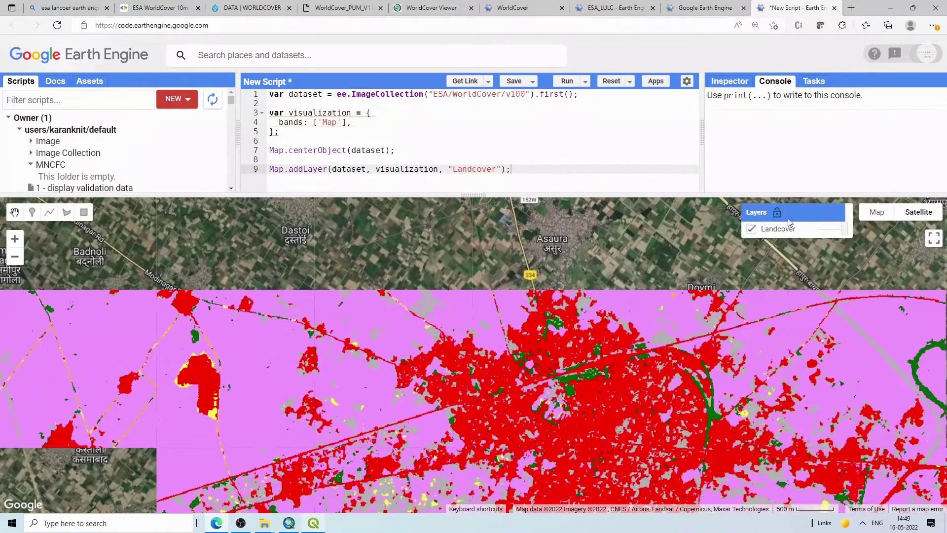
- Toggle the Landcover overlay on and off repeatedly to compare it with the satellite imagery
{"action": "left_click", "coordinate": [750, 228]}
{"action": "left_click", "coordinate": [751, 228]}
{"action": "left_click", "coordinate": [751, 229]}
{"action": "left_click", "coordinate": [751, 229]}
{"action": "left_click", "coordinate": [751, 228]}
{"action": "scroll", "coordinate": [389, 231], "scroll_direction": "up", "scroll_amount": 4}
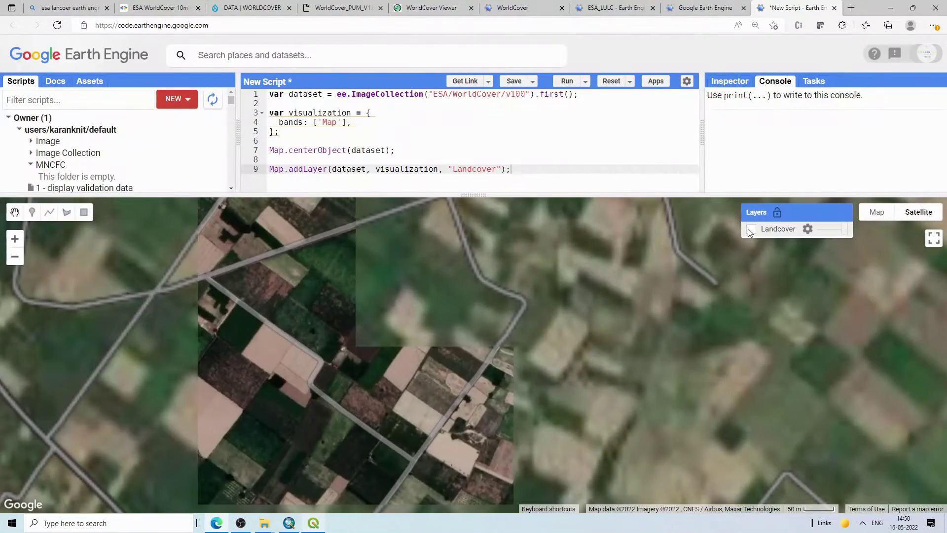
{"action": "left_click", "coordinate": [751, 229]}
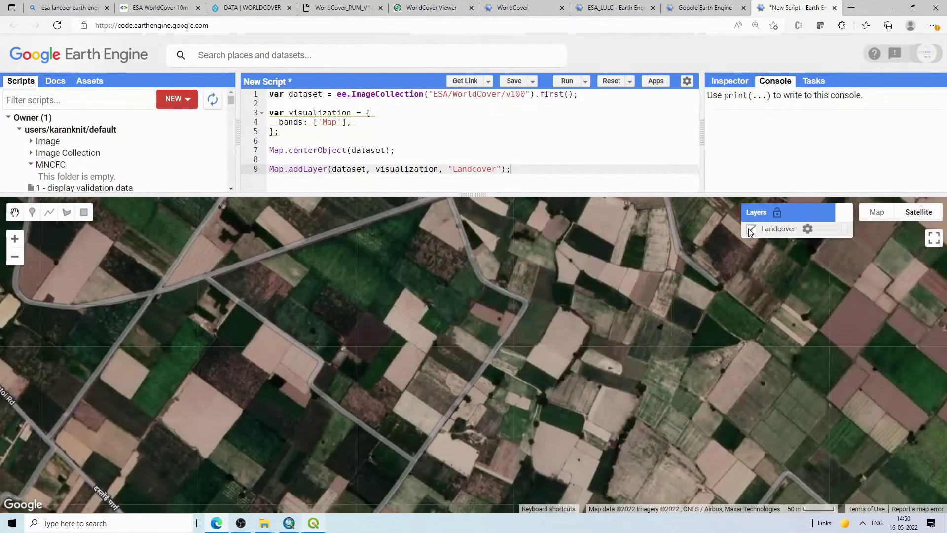
{"action": "left_click", "coordinate": [751, 229]}
{"action": "scroll", "coordinate": [670, 342], "scroll_direction": "down", "scroll_amount": 2}
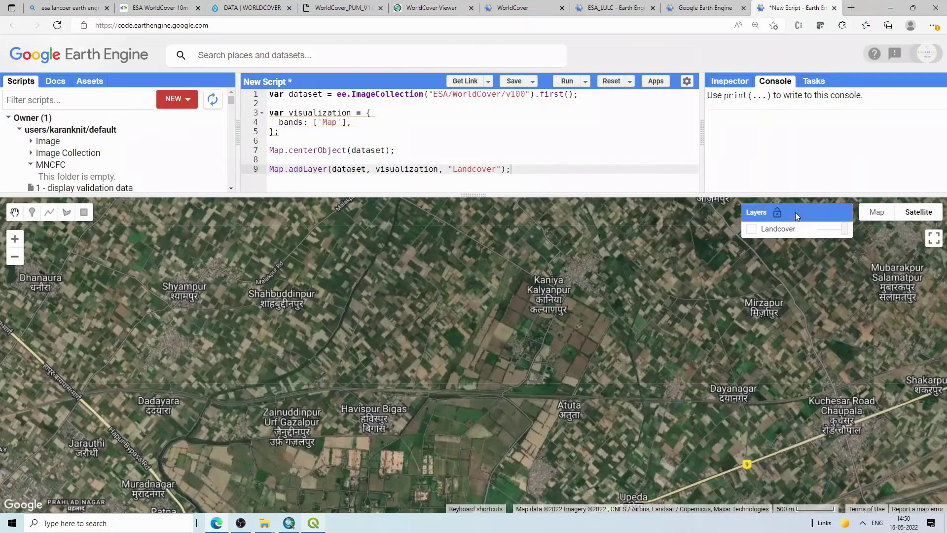
{"action": "scroll", "coordinate": [534, 452], "scroll_direction": "up", "scroll_amount": 3}
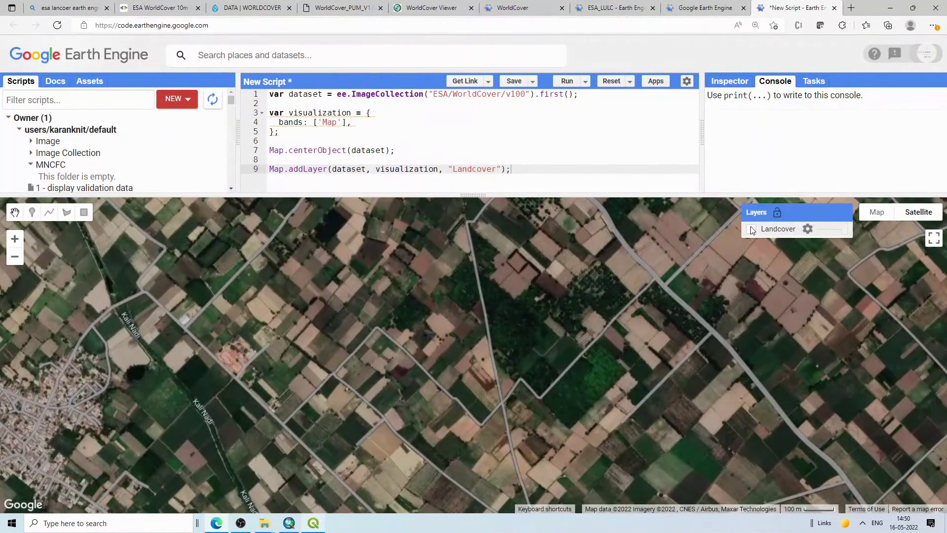
{"action": "left_click", "coordinate": [752, 229]}
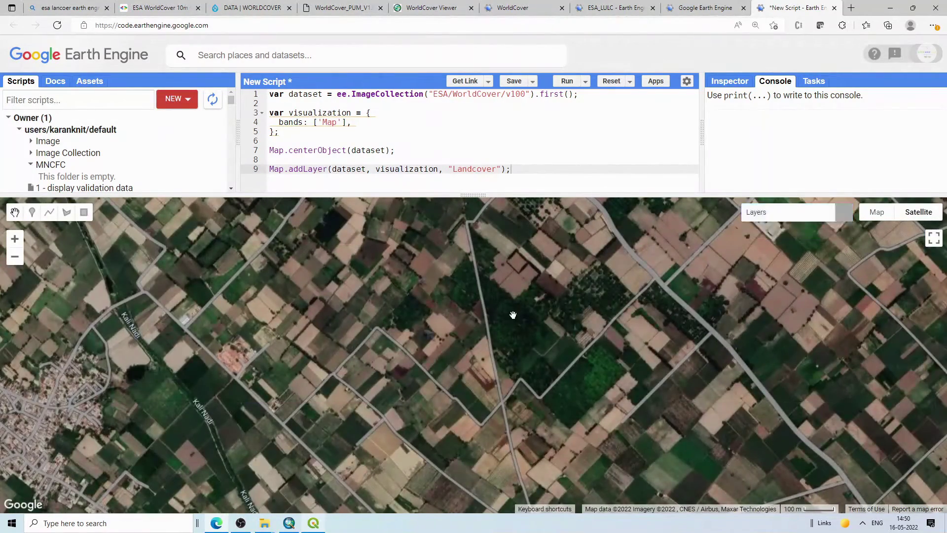
{"action": "mouse_move", "coordinate": [776, 212]}
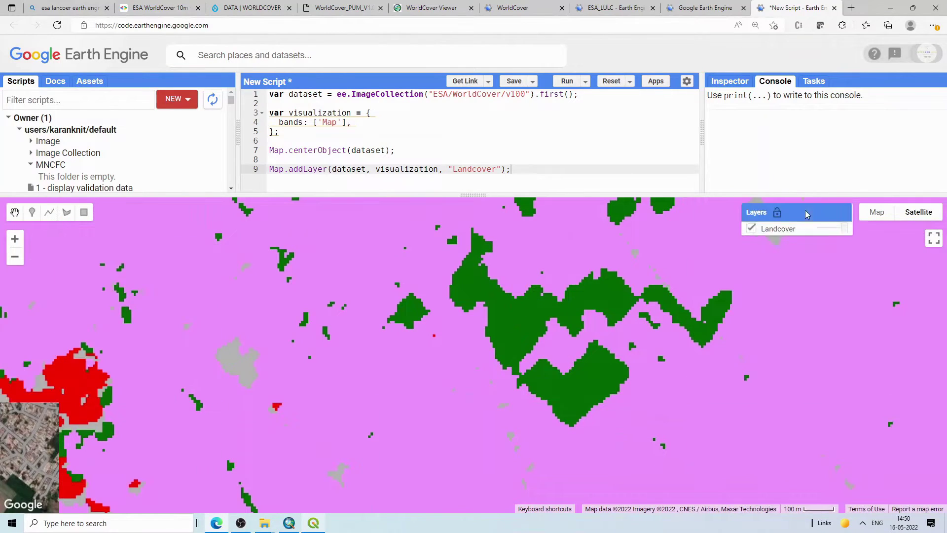
{"action": "left_click", "coordinate": [753, 230]}
{"action": "left_click", "coordinate": [753, 229]}
{"action": "left_click", "coordinate": [753, 230]}
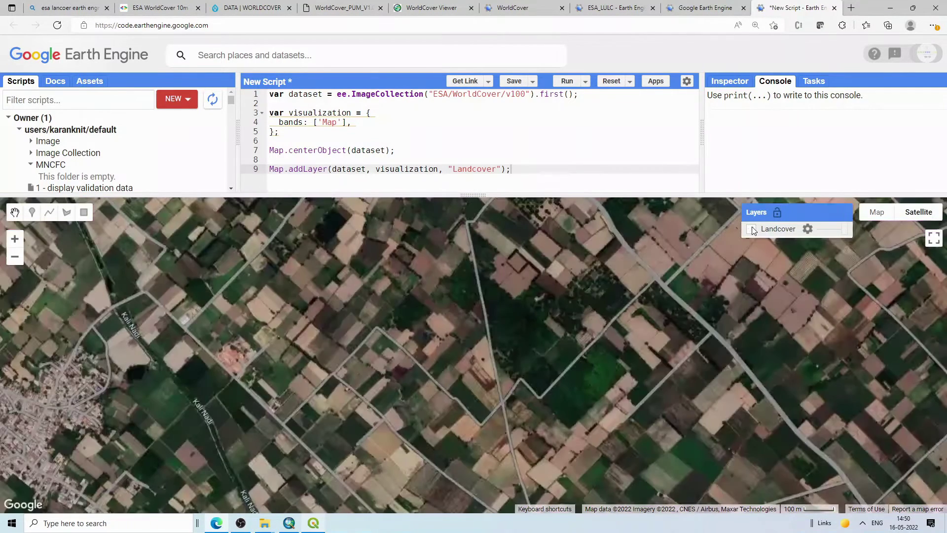
{"action": "left_click", "coordinate": [753, 229]}
{"action": "left_click", "coordinate": [752, 229]}
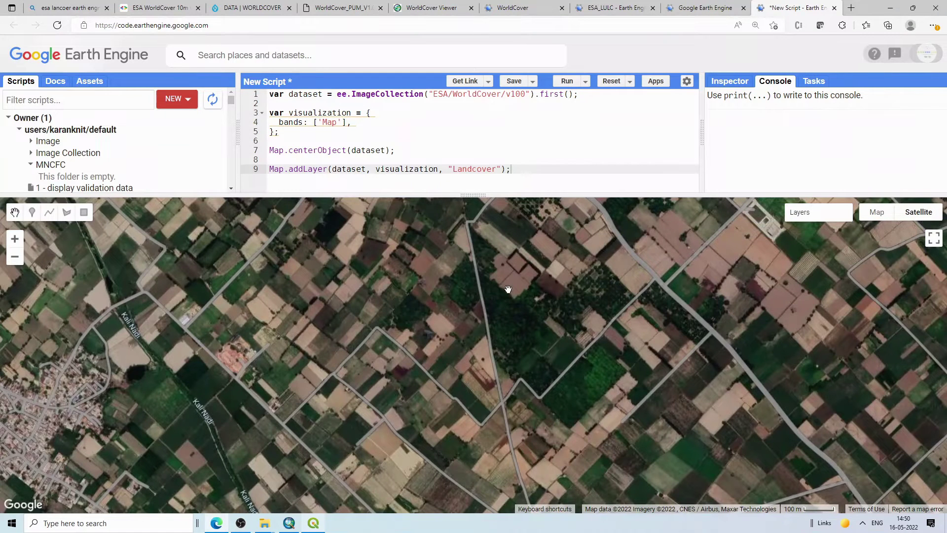
{"action": "left_click", "coordinate": [751, 230]}
{"action": "left_click", "coordinate": [751, 230]}
{"action": "left_click", "coordinate": [752, 229]}
{"action": "left_click", "coordinate": [751, 230]}
{"action": "left_click", "coordinate": [752, 229]}
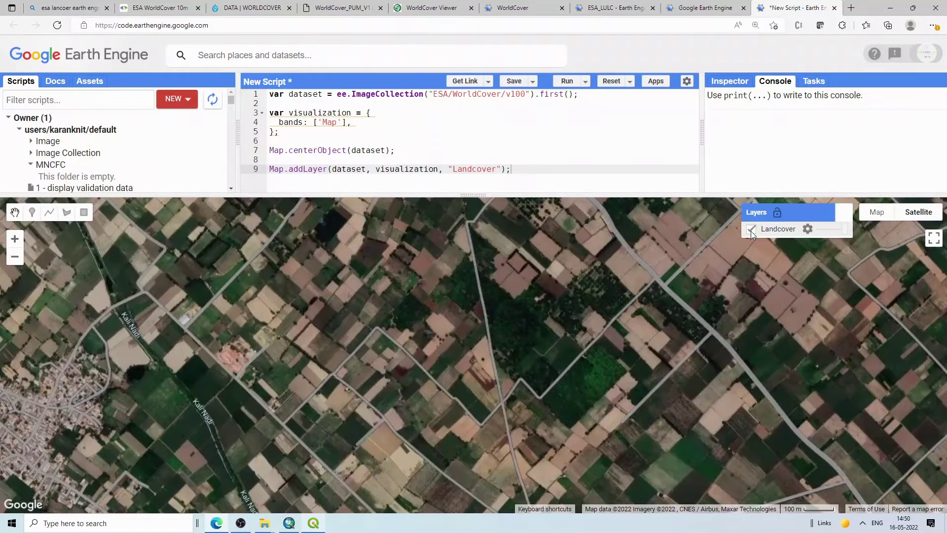
{"action": "left_click", "coordinate": [751, 229]}
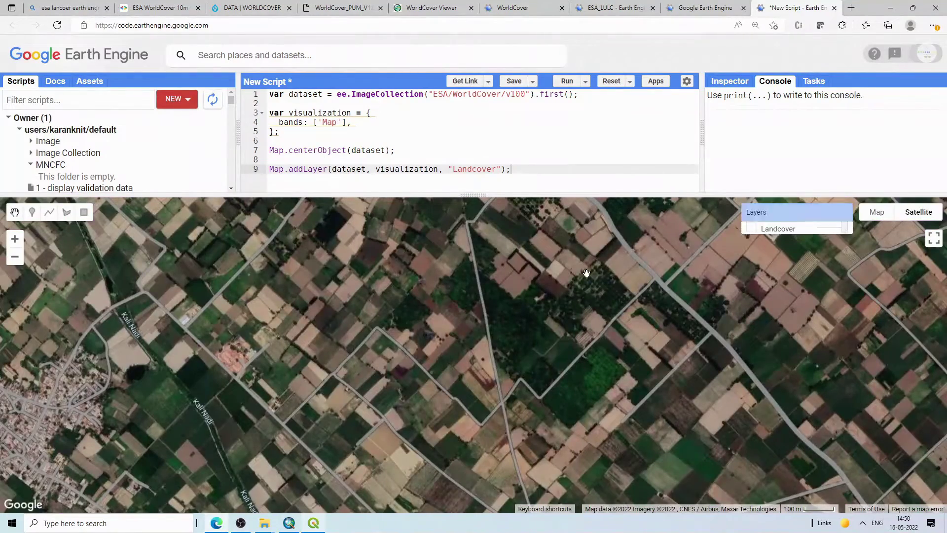
- Leave the Landcover layer shown and give the code editor more room above the map
{"action": "scroll", "coordinate": [640, 259], "scroll_direction": "down", "scroll_amount": 1}
{"action": "left_click", "coordinate": [751, 229]}
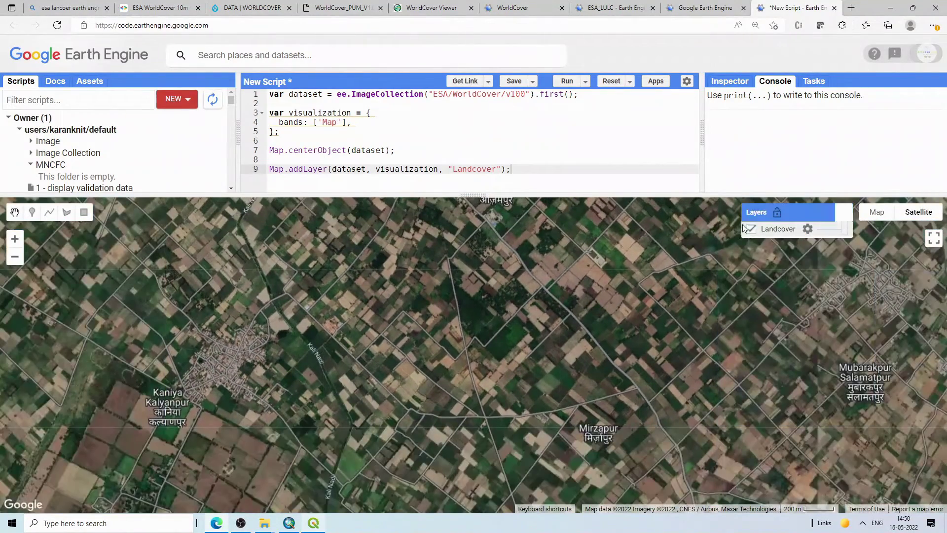
{"action": "left_click_drag", "start_coordinate": [473, 195], "coordinate": [472, 259]}
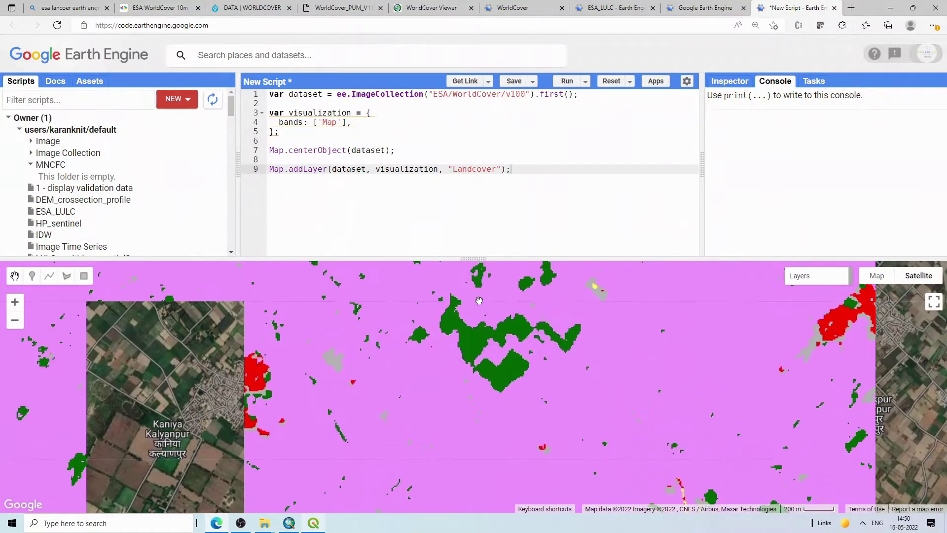
{"action": "scroll", "coordinate": [465, 362], "scroll_direction": "down", "scroll_amount": 6}
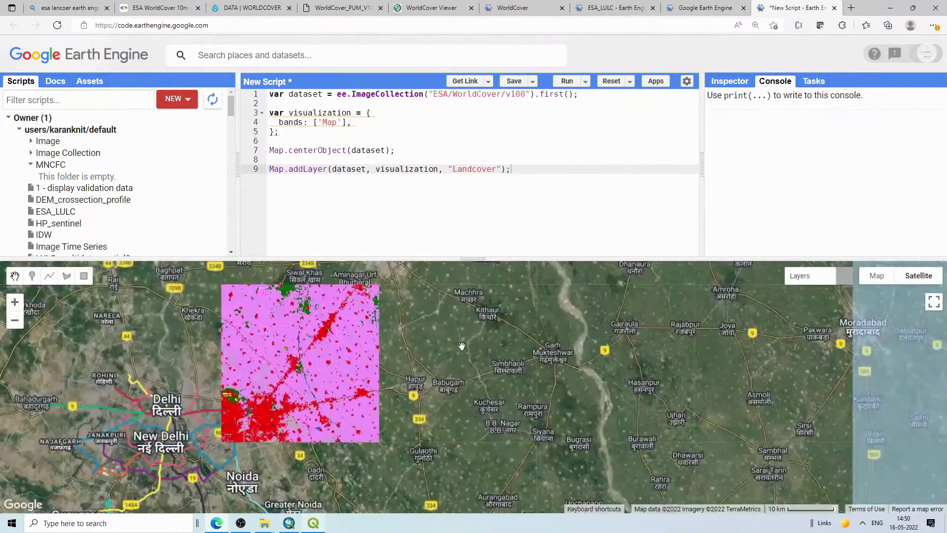
{"action": "scroll", "coordinate": [434, 369], "scroll_direction": "down", "scroll_amount": 1}
{"action": "scroll", "coordinate": [434, 369], "scroll_direction": "down", "scroll_amount": 2}
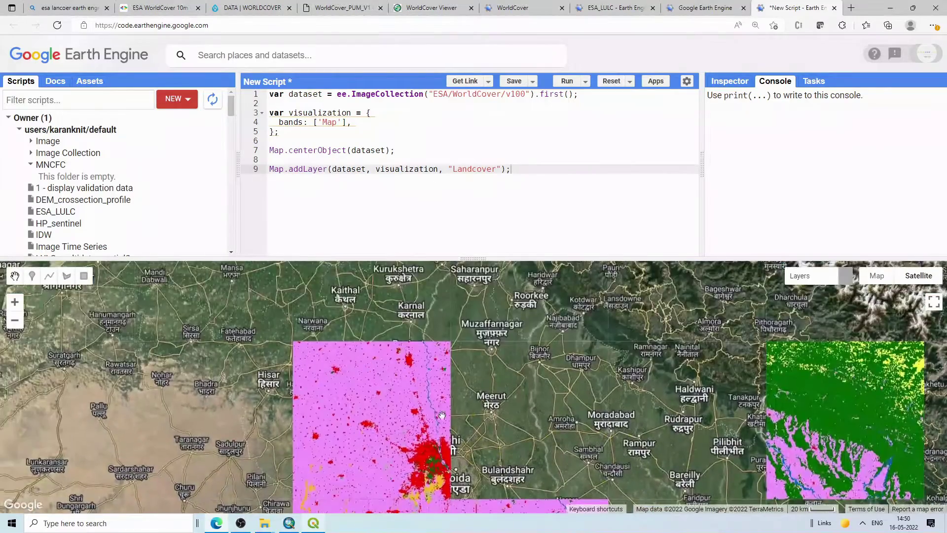
{"action": "left_click", "coordinate": [87, 276]}
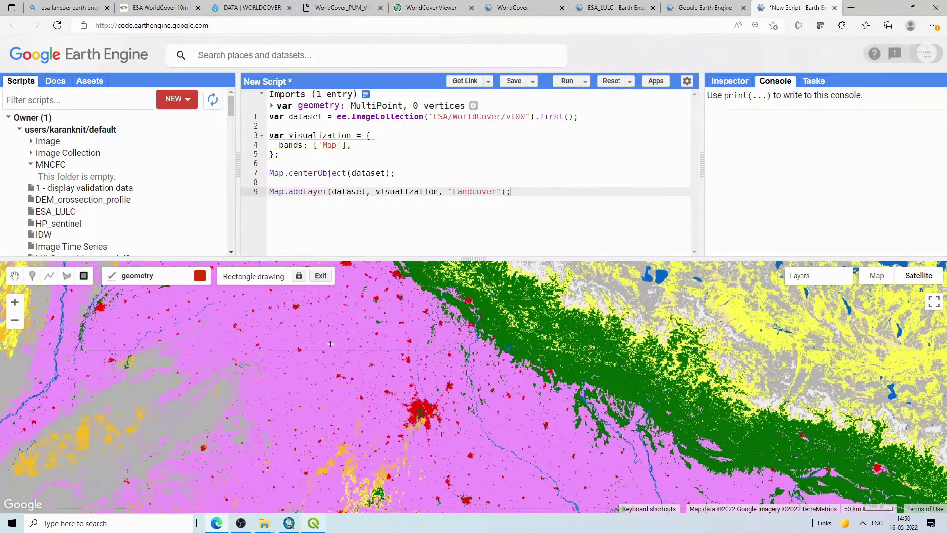
- Draw a rectangle over north-central India and rename the geometry import to roi
{"action": "scroll", "coordinate": [406, 345], "scroll_direction": "down", "scroll_amount": 1}
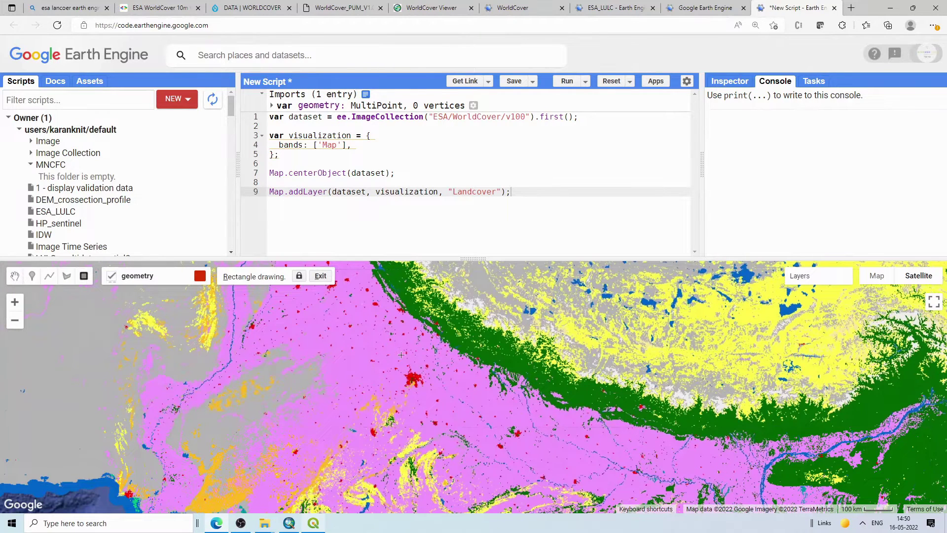
{"action": "left_click_drag", "start_coordinate": [359, 380], "coordinate": [523, 499]}
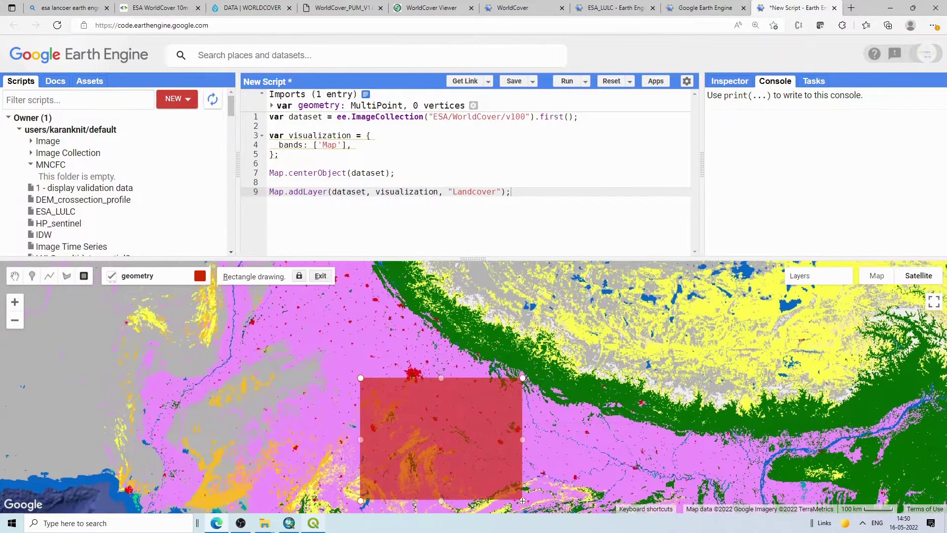
{"action": "left_click", "coordinate": [327, 104]}
{"action": "type", "text": "roi"}
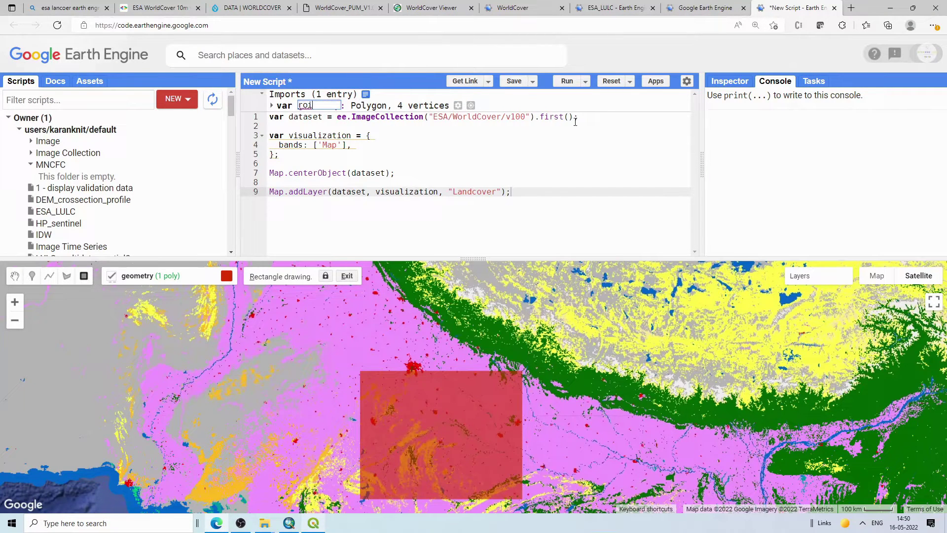
- Append .clip(roi) to the WorldCover image on line 1, run, and hide the roi fill
{"action": "left_click", "coordinate": [574, 118]}
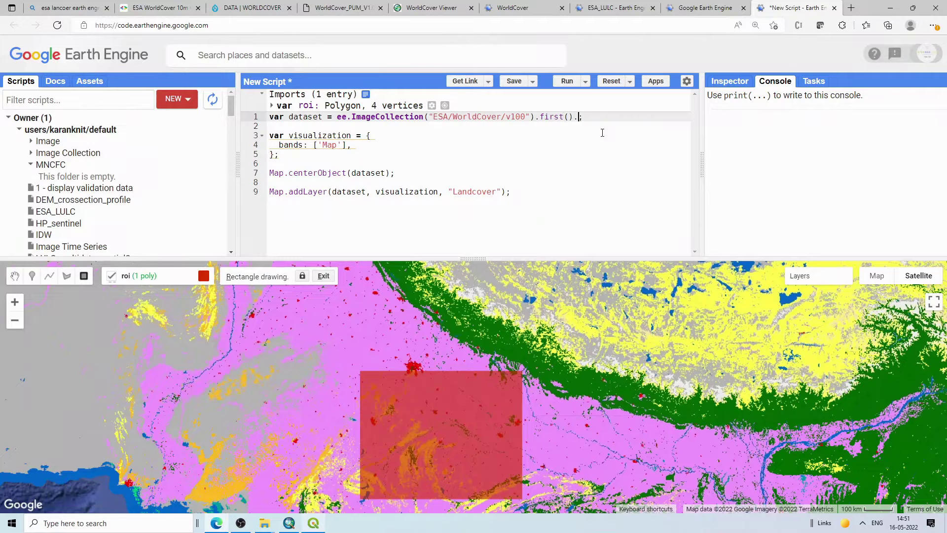
{"action": "type", "text": "(ro"}
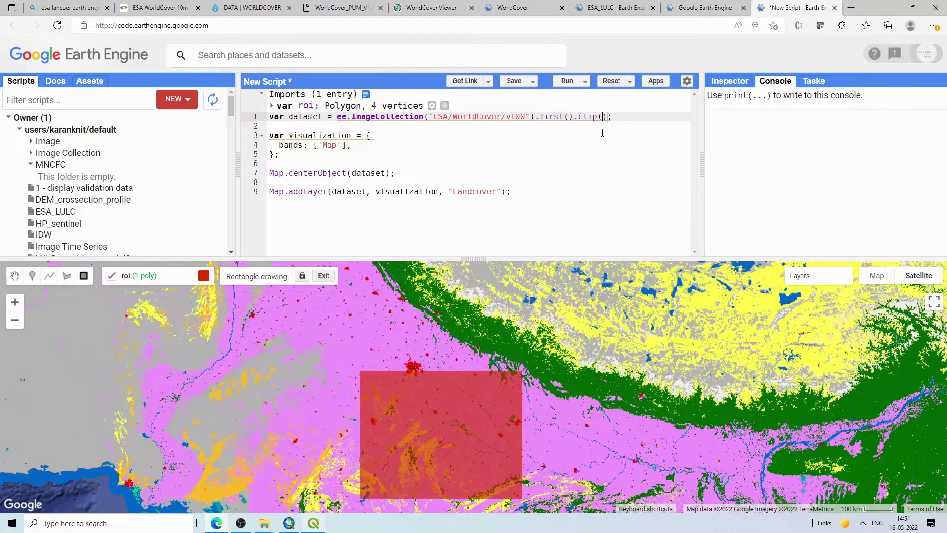
{"action": "left_click", "coordinate": [567, 81]}
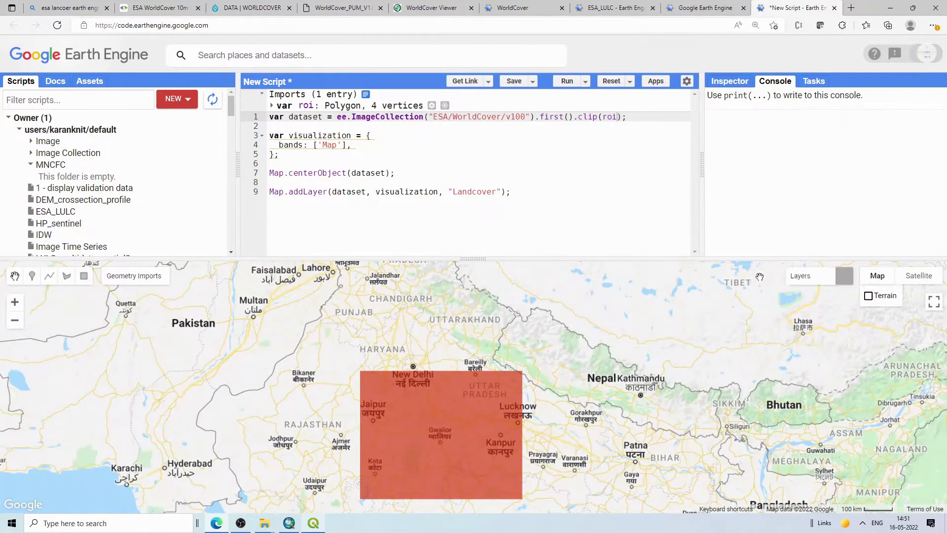
{"action": "mouse_move", "coordinate": [755, 294]}
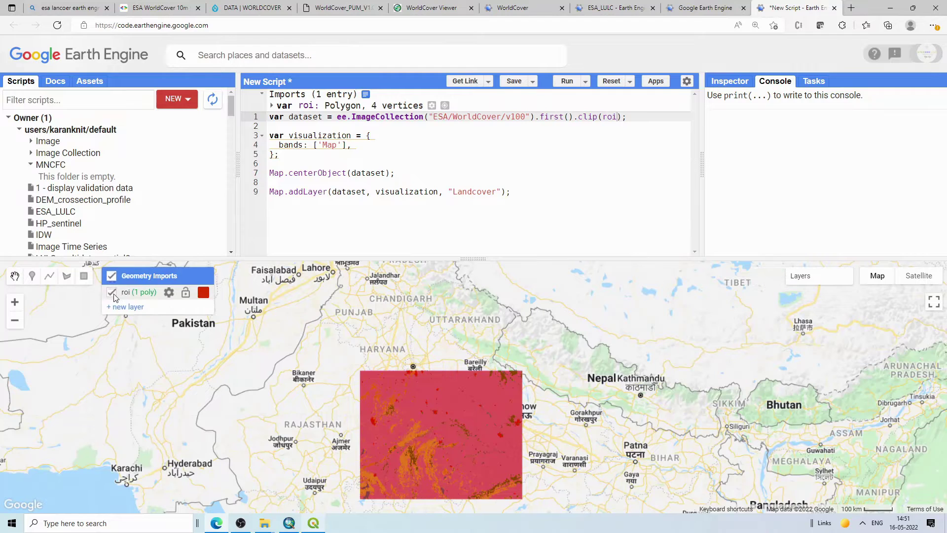
{"action": "left_click", "coordinate": [427, 345]}
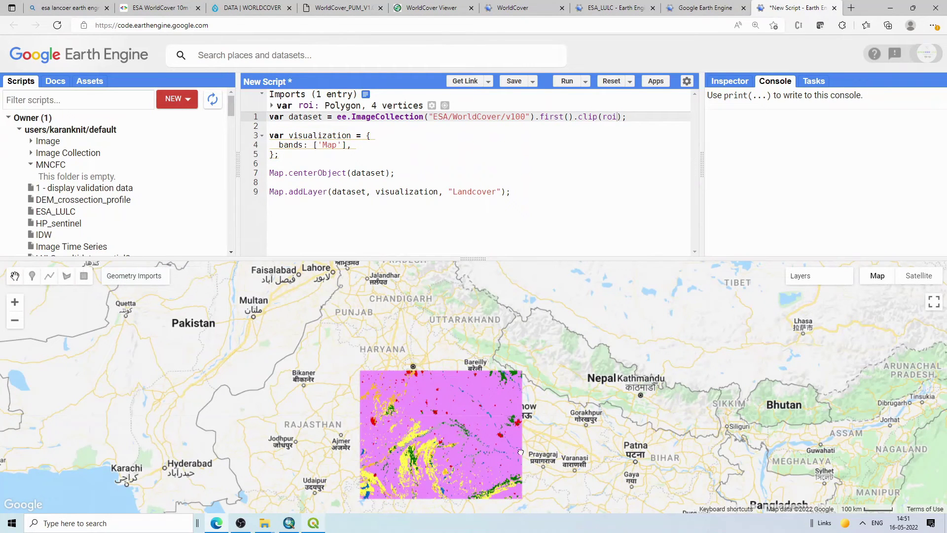
- Copy the Export.image.toDrive block from the ESA_LULC script and paste it after line 9
{"action": "left_click", "coordinate": [614, 8]}
{"action": "left_click_drag", "start_coordinate": [321, 248], "coordinate": [274, 201]}
{"action": "key", "text": "ctrl+c"}
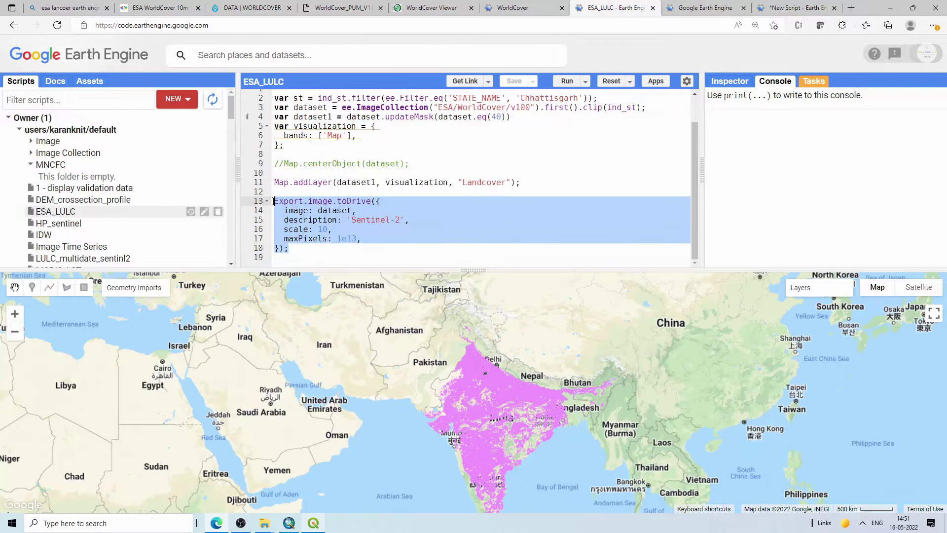
{"action": "left_click", "coordinate": [698, 8]}
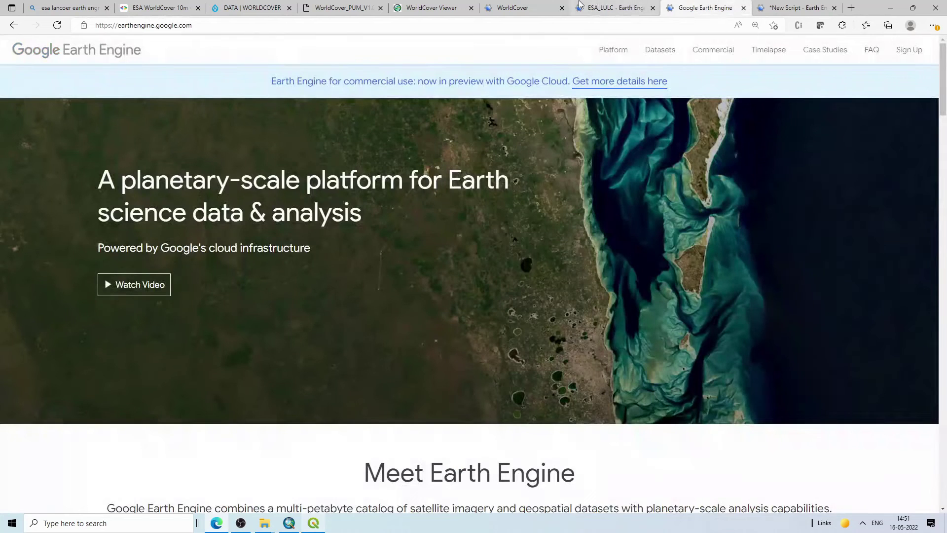
{"action": "left_click", "coordinate": [795, 8]}
{"action": "left_click", "coordinate": [507, 202]}
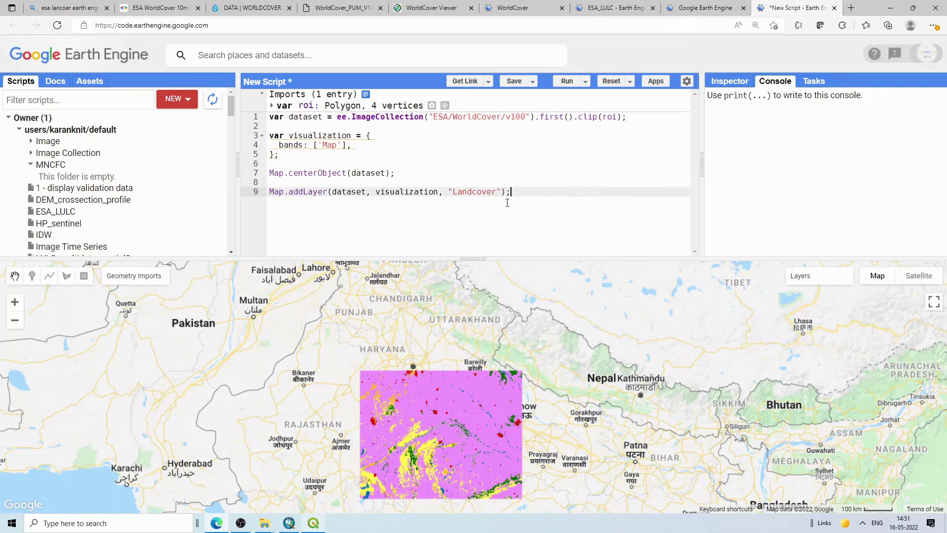
{"action": "key", "text": "Return"}
{"action": "key", "text": "Return"}
{"action": "key", "text": "ctrl+v"}
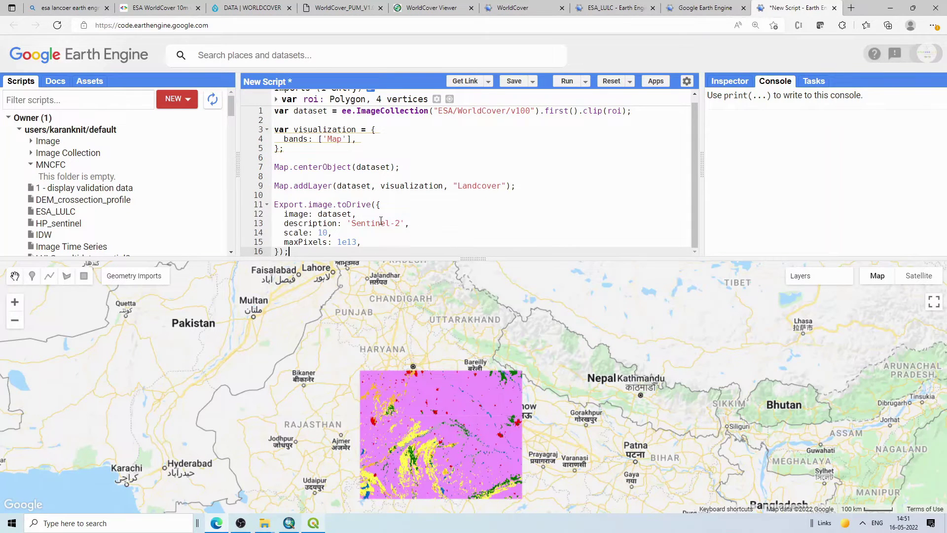
- Add a line for the region parameter, check the dataset variable, and delete the old Sentinel-2 description
{"action": "left_click", "coordinate": [381, 214]}
{"action": "key", "text": "Return"}
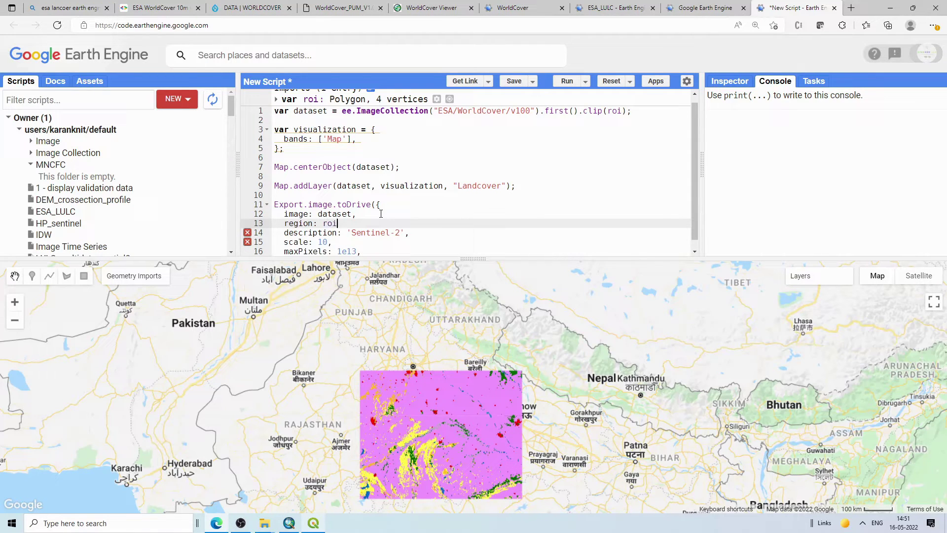
{"action": "left_click", "coordinate": [353, 213]}
{"action": "left_click_drag", "start_coordinate": [319, 214], "coordinate": [318, 213]}
{"action": "scroll", "coordinate": [306, 158], "scroll_direction": "up", "scroll_amount": 1}
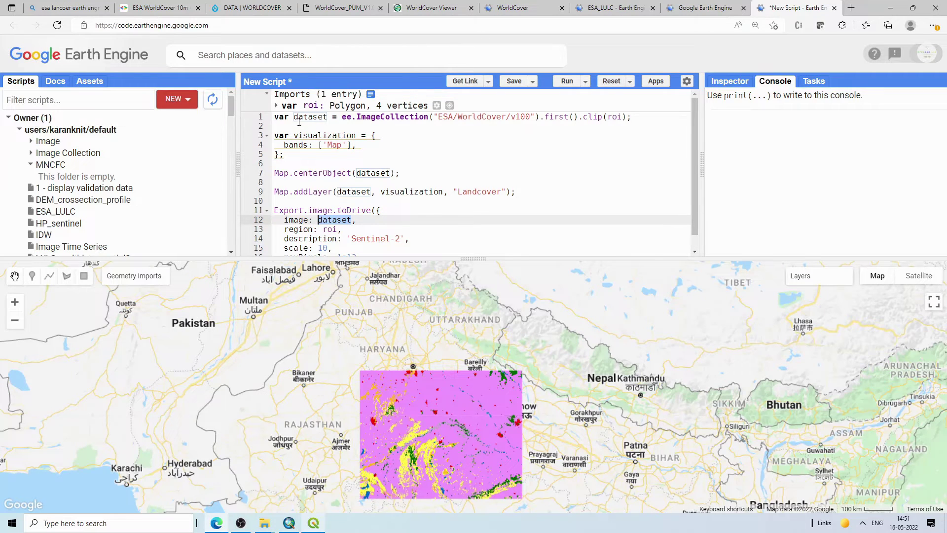
{"action": "left_click", "coordinate": [294, 117]}
{"action": "left_click_drag", "start_coordinate": [320, 120], "coordinate": [326, 121]}
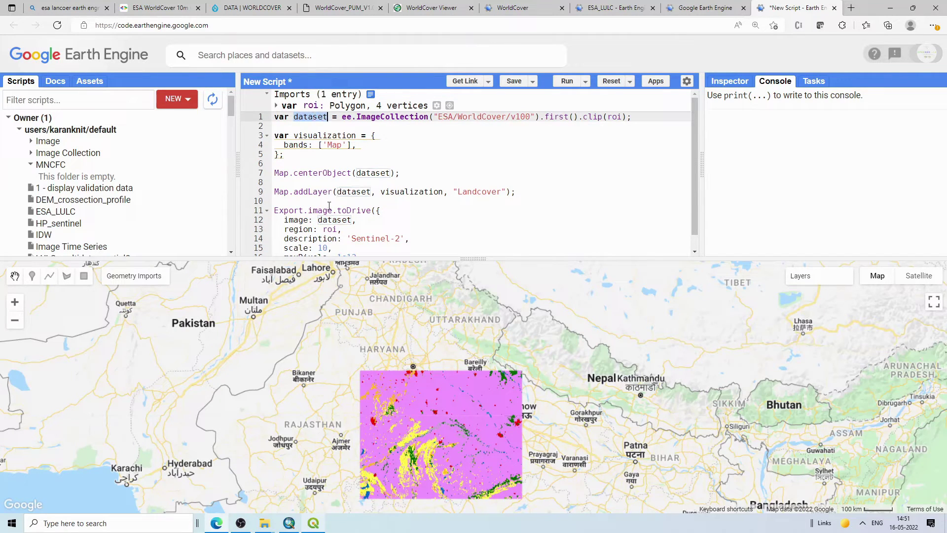
{"action": "left_click", "coordinate": [325, 229]}
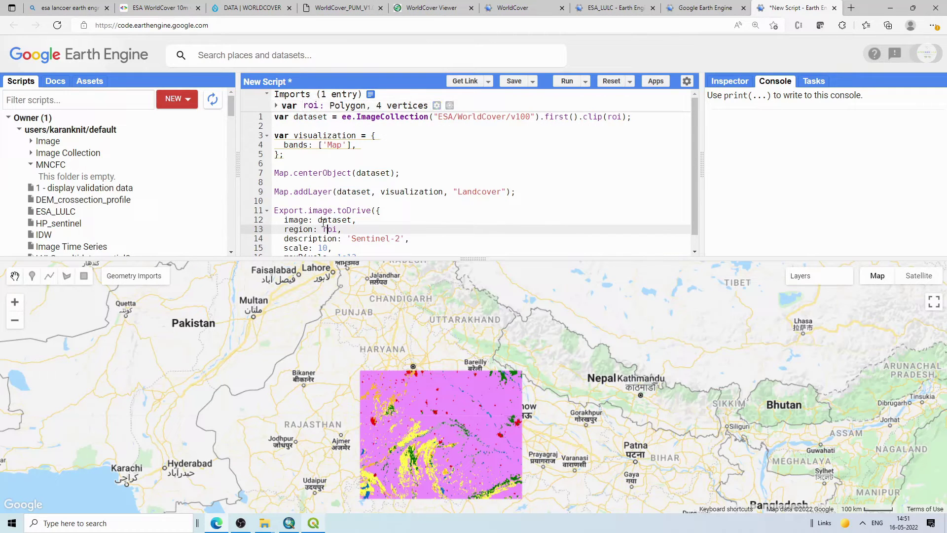
{"action": "left_click_drag", "start_coordinate": [400, 238], "coordinate": [353, 236]}
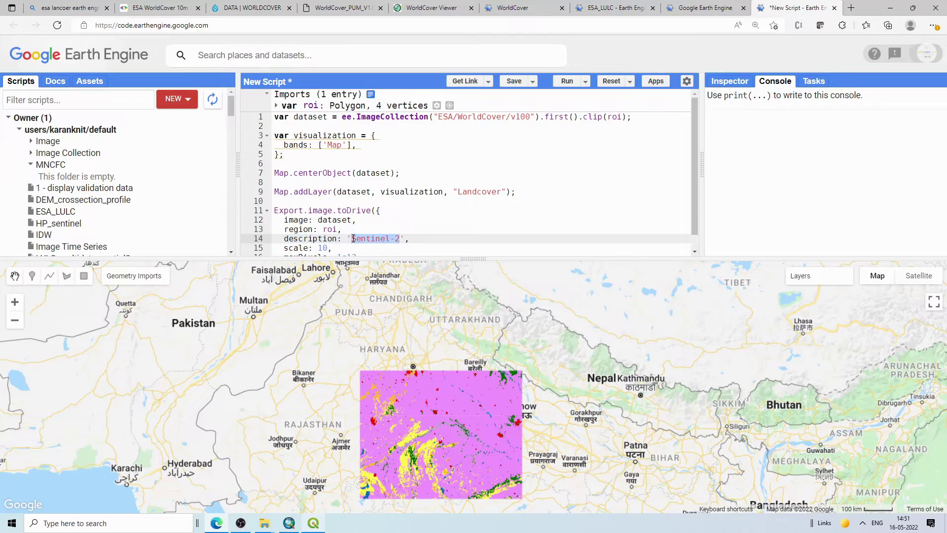
{"action": "key", "text": "BackSpace"}
{"action": "scroll", "coordinate": [353, 238], "scroll_direction": "down", "scroll_amount": 2}
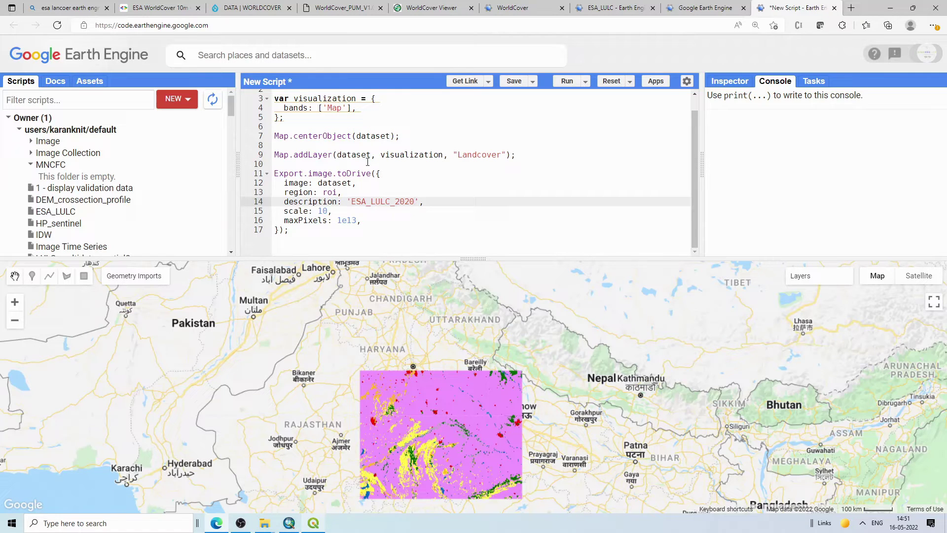
{"action": "left_click_drag", "start_coordinate": [408, 344], "coordinate": [408, 273]}
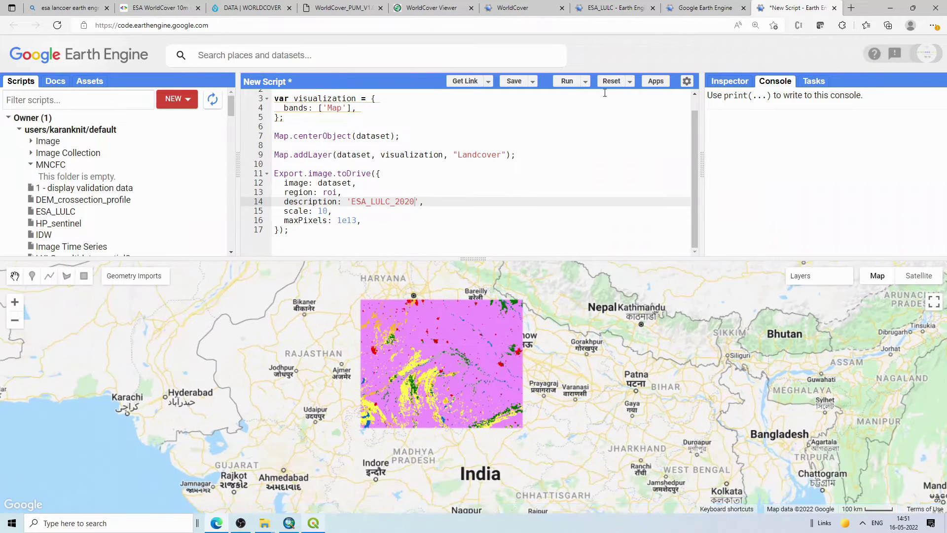
- Run the script and submit the ESA_LULC_2020 export to Drive as GeoTIFF at 10 m in EPSG:4326
{"action": "left_click", "coordinate": [568, 80]}
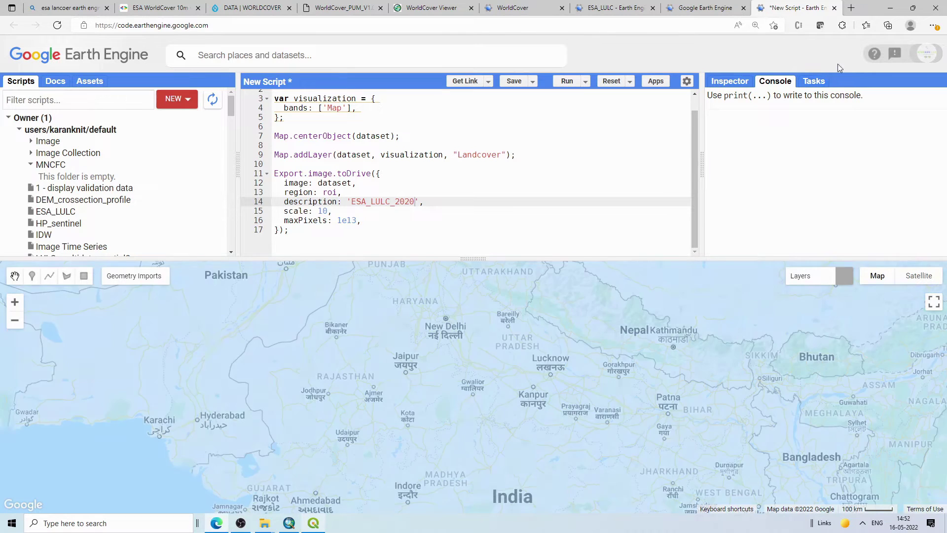
{"action": "left_click", "coordinate": [815, 82]}
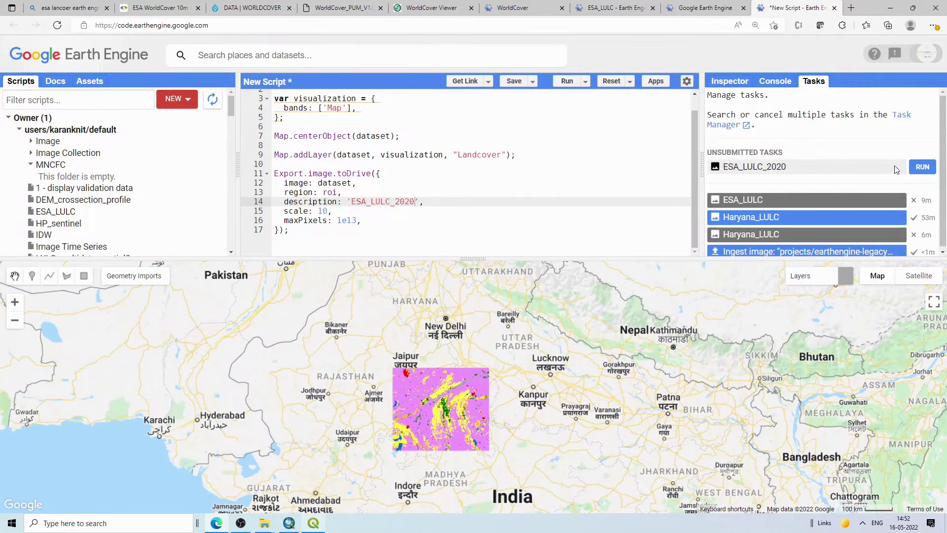
{"action": "left_click", "coordinate": [919, 167]}
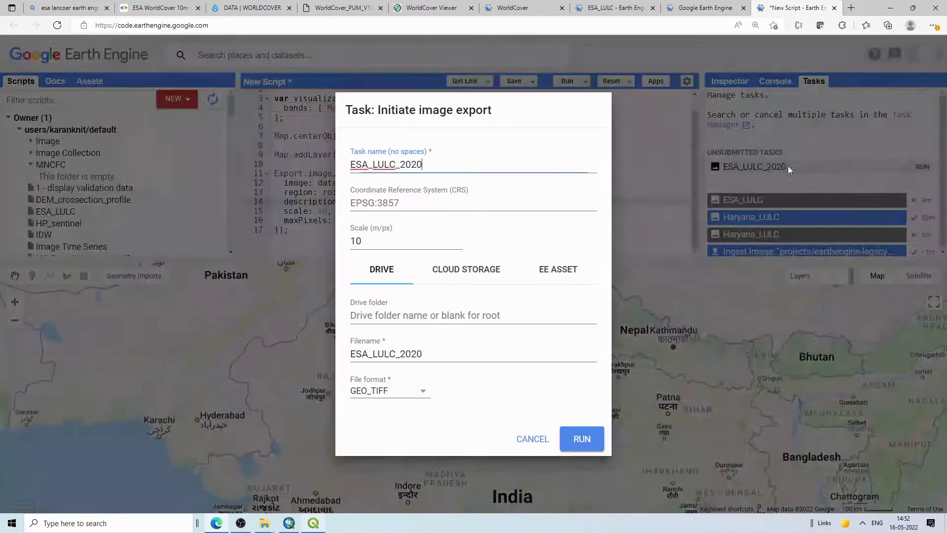
{"action": "left_click_drag", "start_coordinate": [423, 165], "coordinate": [321, 165]}
{"action": "left_click", "coordinate": [435, 353]}
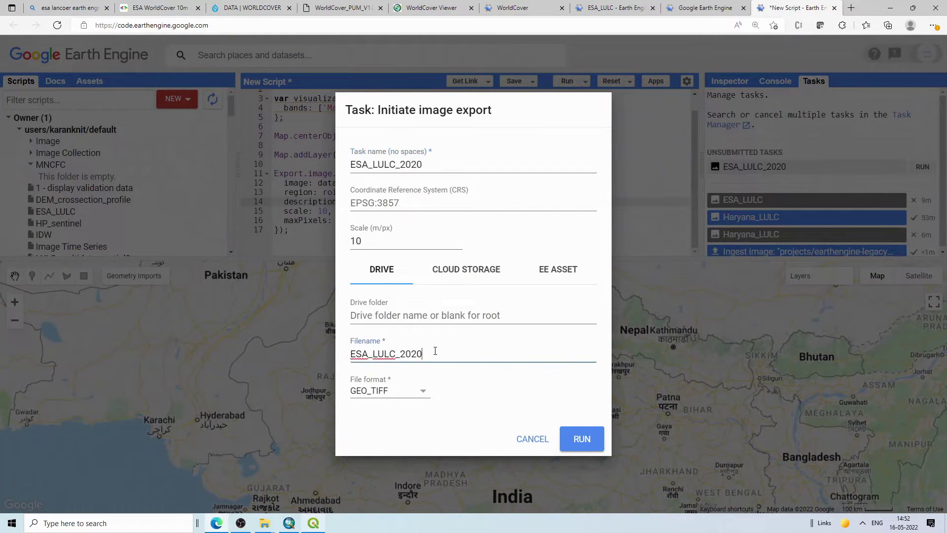
{"action": "type", "text": "EPSG:4326"}
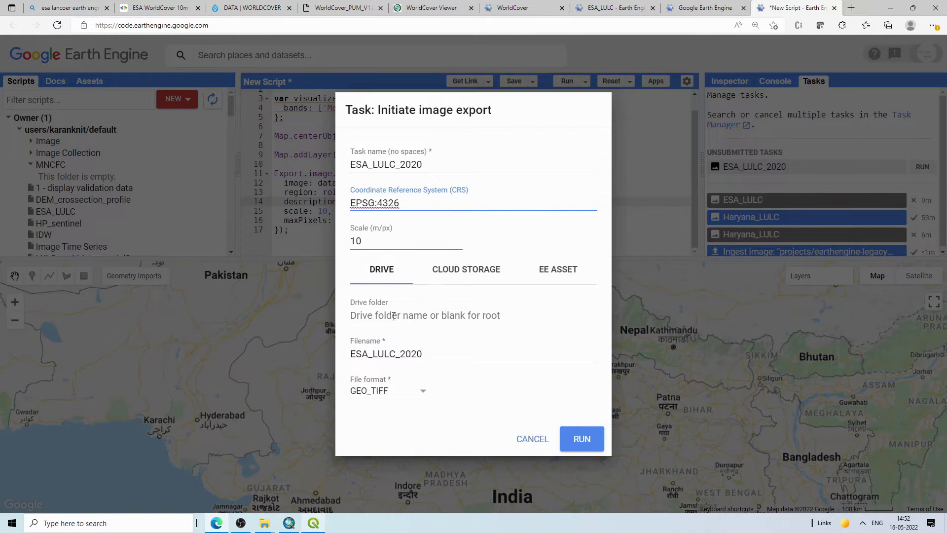
{"action": "left_click", "coordinate": [592, 440]}
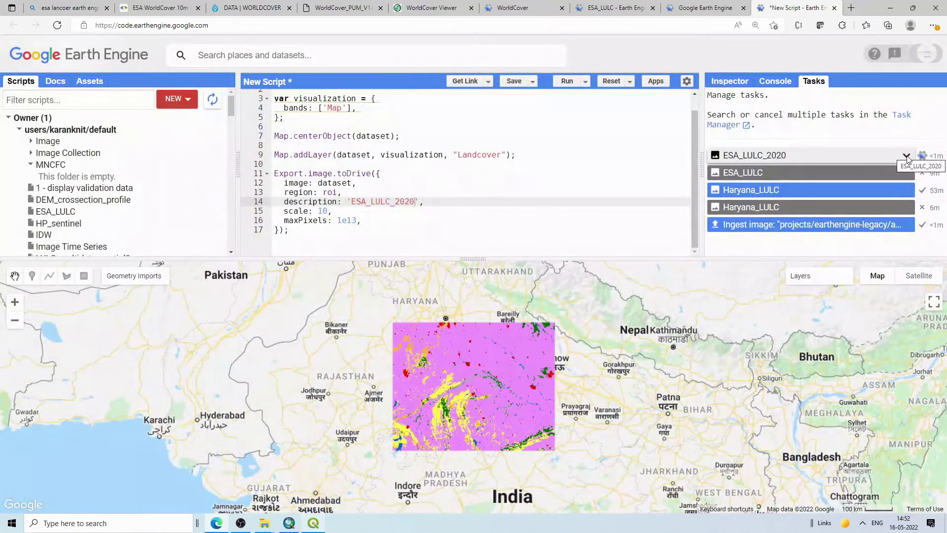
- In a new tab, search Bing for 'google' and open the Google home page
{"action": "left_click", "coordinate": [851, 8]}
{"action": "left_click", "coordinate": [655, 25]}
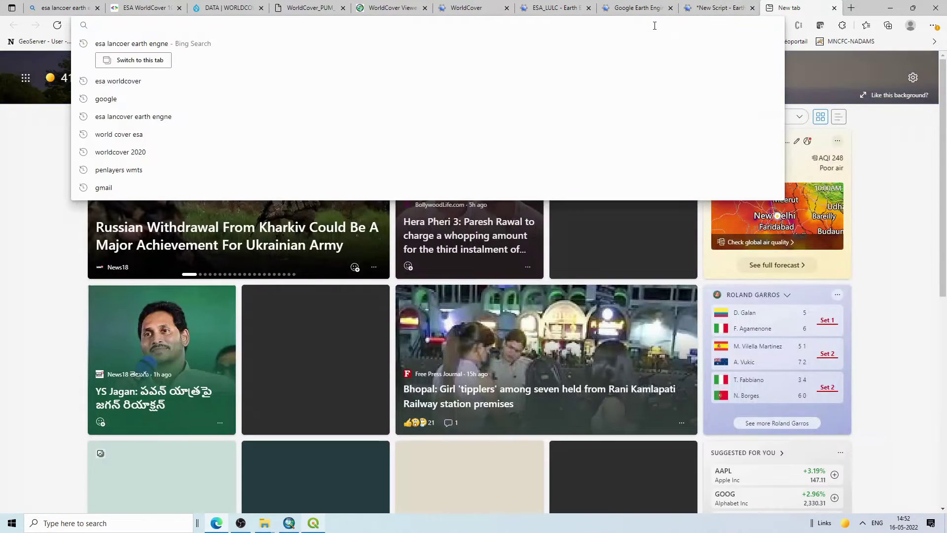
{"action": "type", "text": "google"}
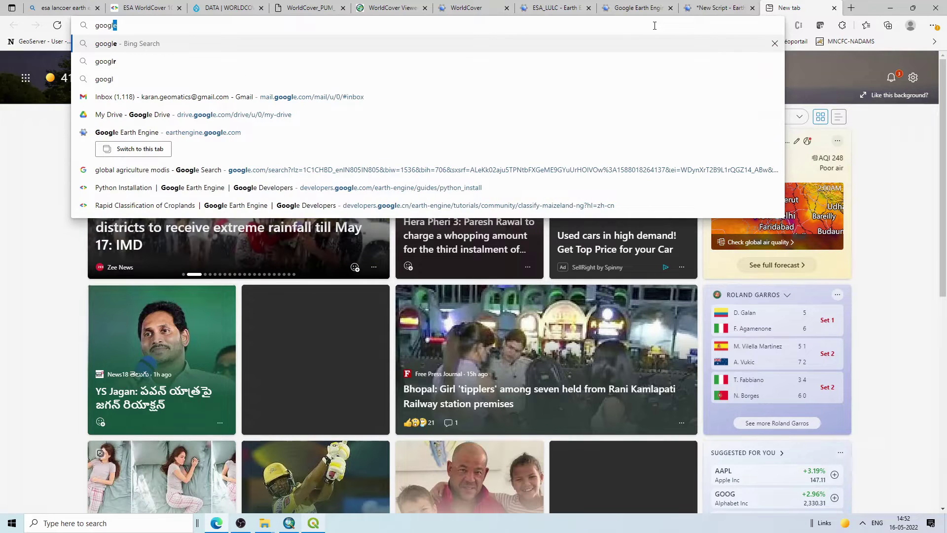
{"action": "key", "text": "Return"}
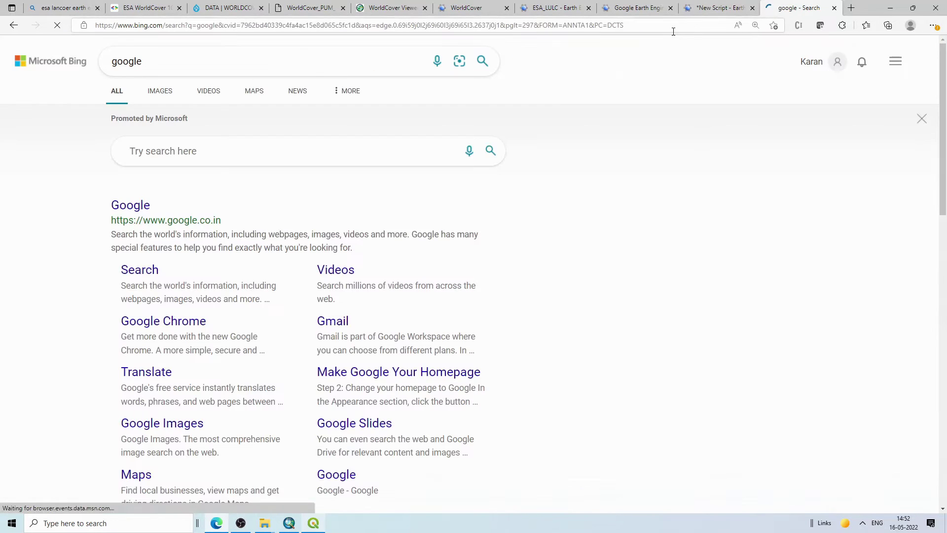
{"action": "left_click", "coordinate": [148, 209]}
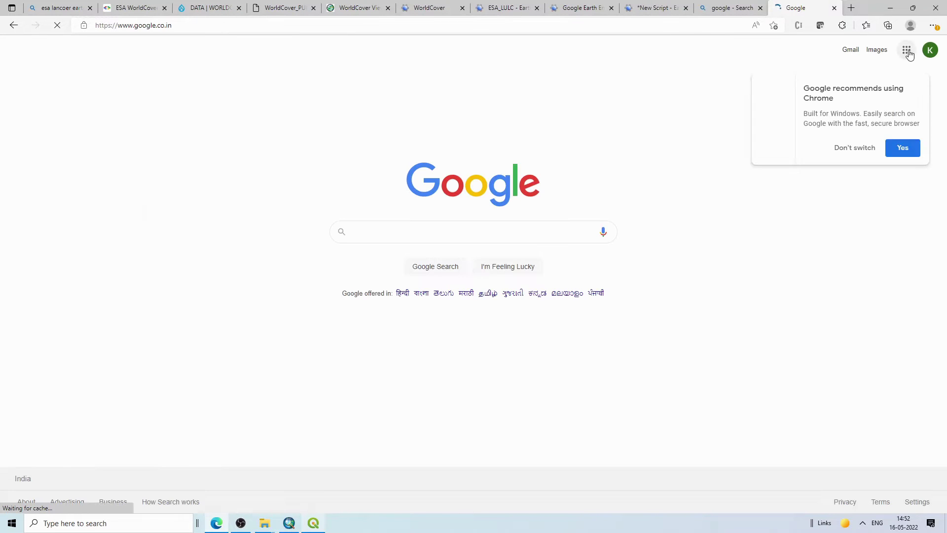
- Switch to another Google account, zoom the page to 125%, and open Google Drive
{"action": "left_click", "coordinate": [928, 53]}
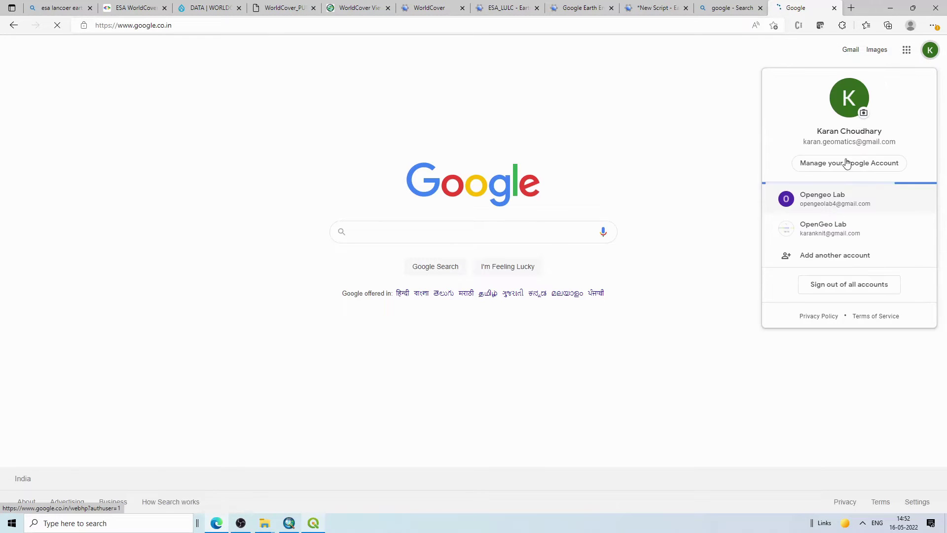
{"action": "left_click", "coordinate": [834, 227]}
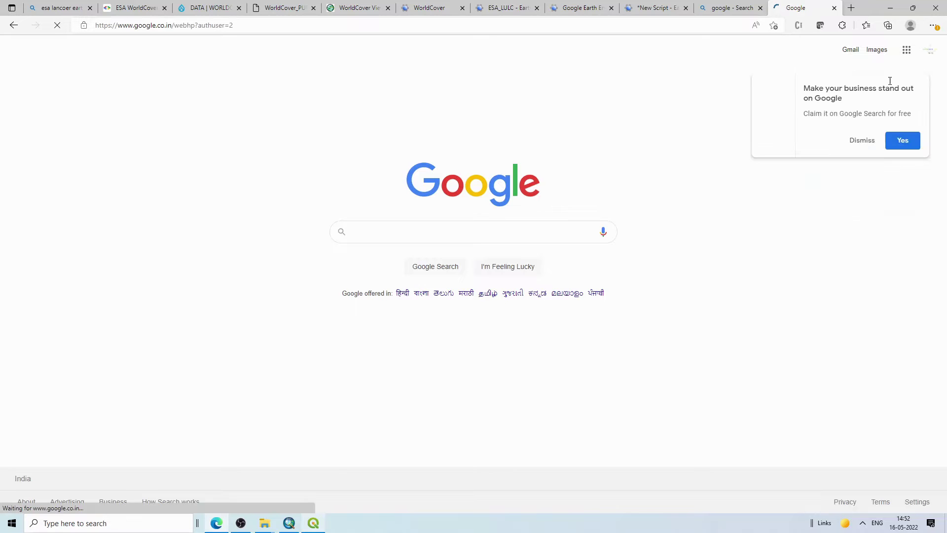
{"action": "key", "text": "ctrl+plus"}
{"action": "key", "text": "ctrl+plus"}
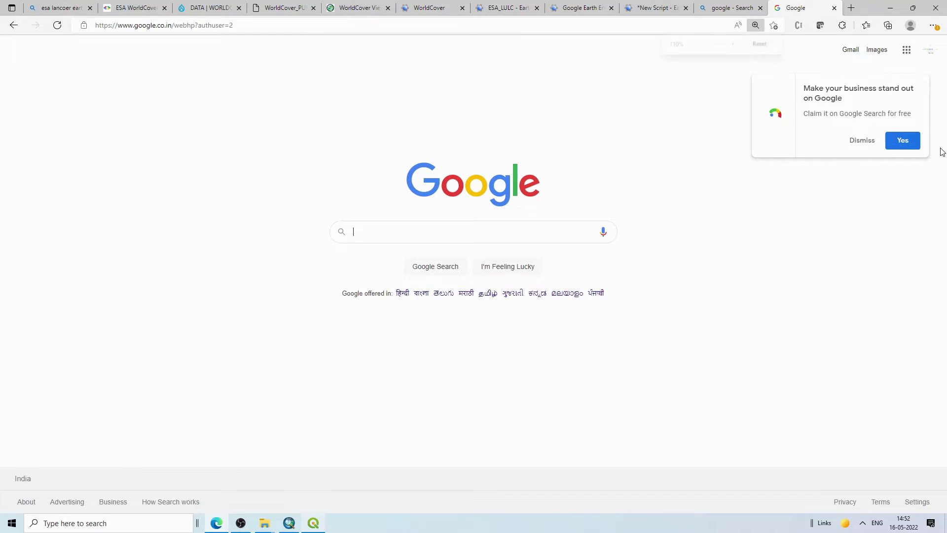
{"action": "left_click", "coordinate": [897, 54]}
{"action": "left_click", "coordinate": [899, 288]}
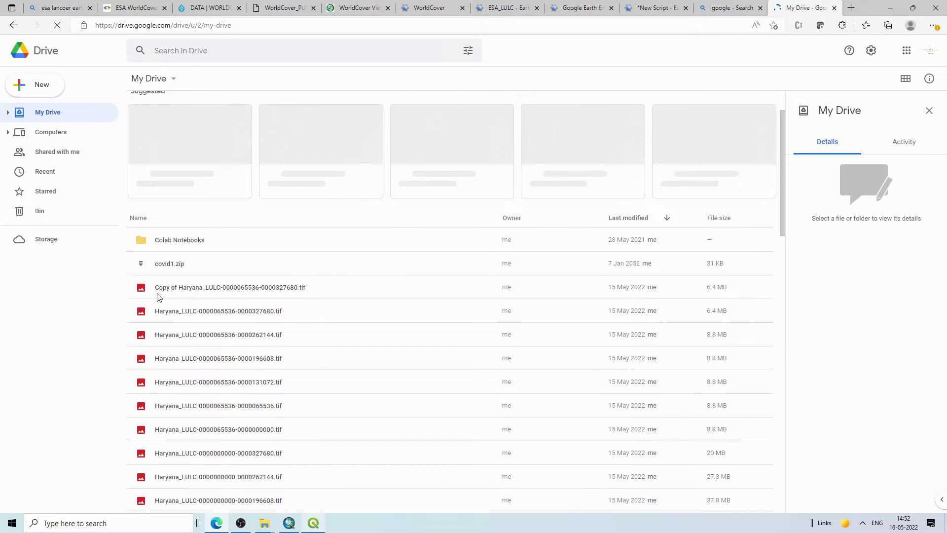
- Scroll the My Drive file list, briefly checking the ArcMap and QGIS WorldCover windows
{"action": "scroll", "coordinate": [149, 316], "scroll_direction": "down", "scroll_amount": 1}
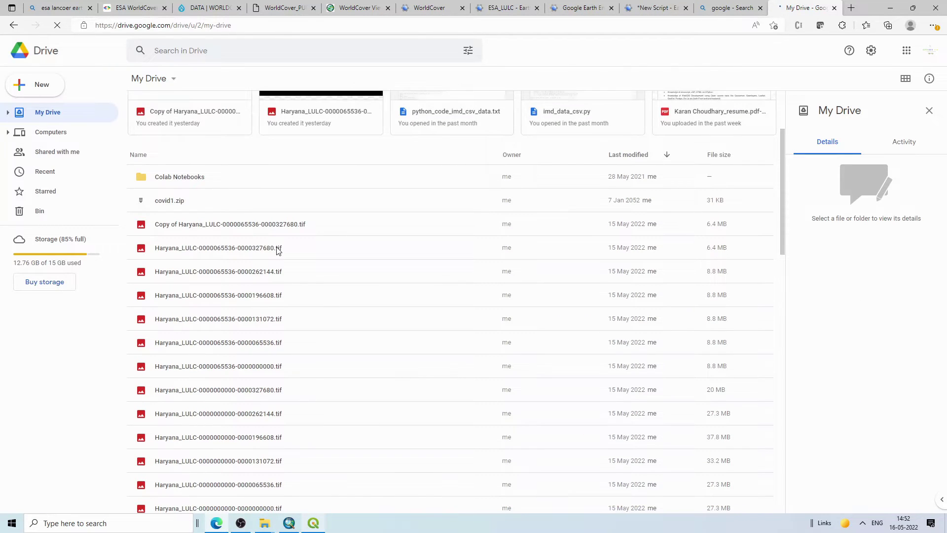
{"action": "scroll", "coordinate": [222, 390], "scroll_direction": "down", "scroll_amount": 2}
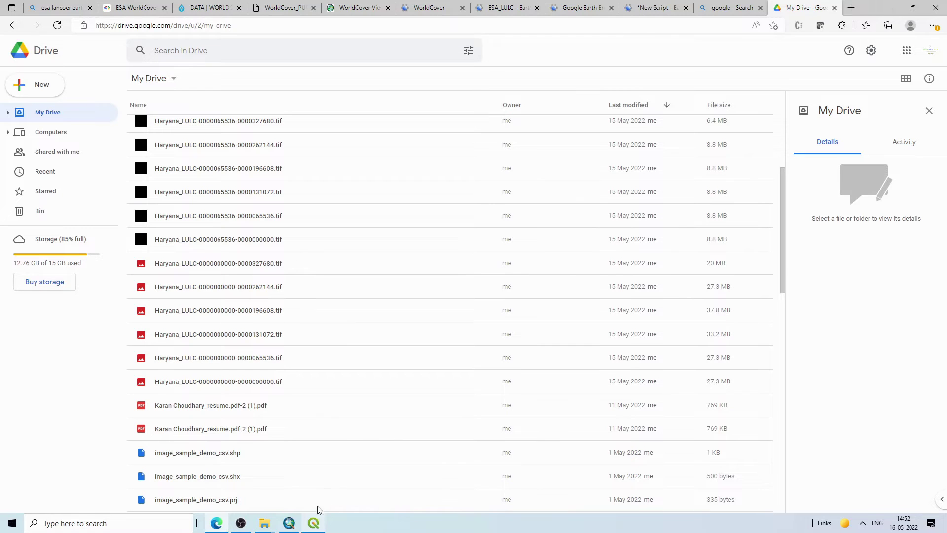
{"action": "left_click", "coordinate": [289, 523]}
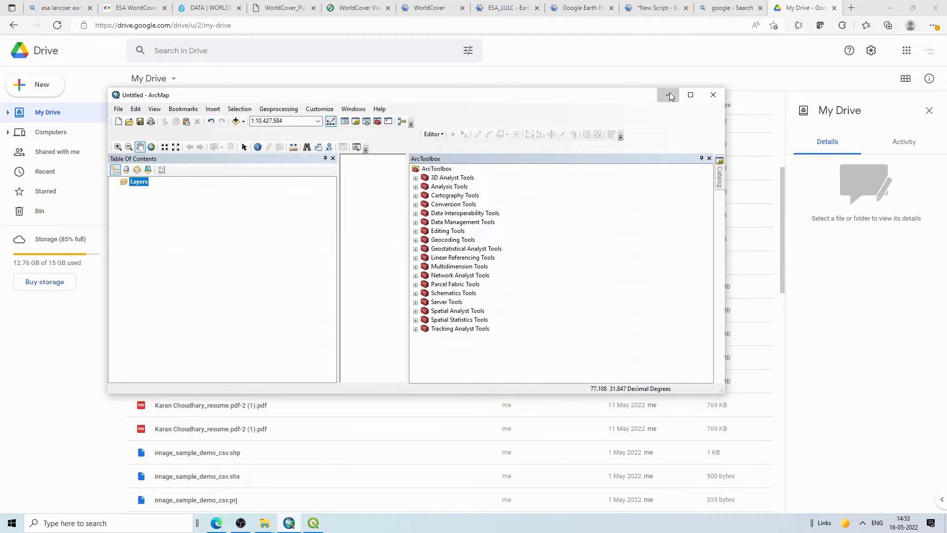
{"action": "left_click", "coordinate": [669, 95]}
{"action": "left_click", "coordinate": [313, 523]}
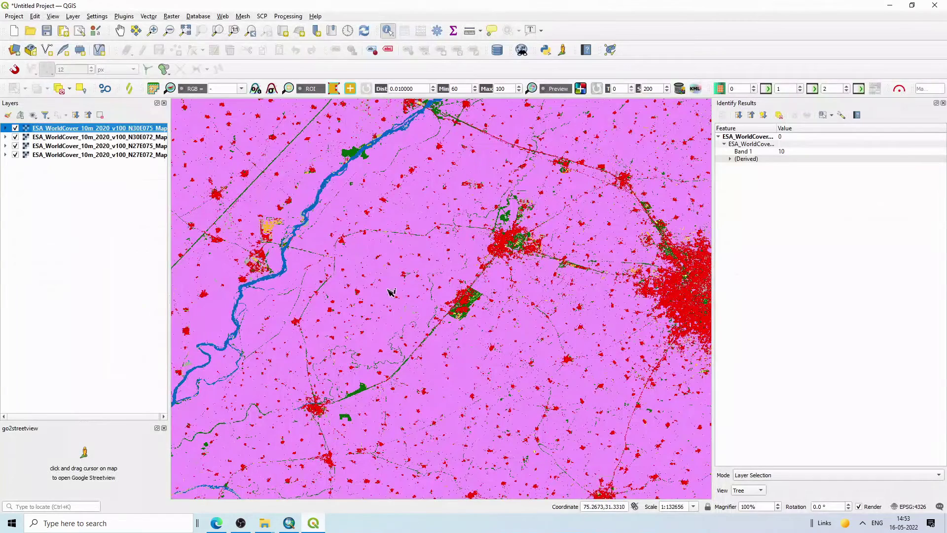
{"action": "scroll", "coordinate": [389, 292], "scroll_direction": "down", "scroll_amount": 5}
{"action": "left_click", "coordinate": [889, 5]}
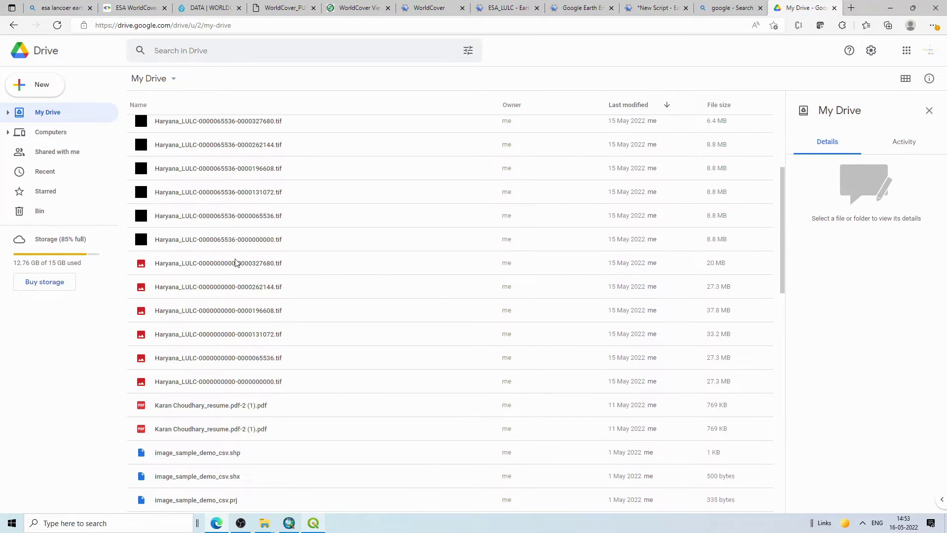
- Open the actions menu for a Haryana_LULC GeoTIFF, then return to the Earth Engine script tab
{"action": "scroll", "coordinate": [237, 254], "scroll_direction": "up", "scroll_amount": 5}
{"action": "scroll", "coordinate": [237, 253], "scroll_direction": "down", "scroll_amount": 5}
{"action": "right_click", "coordinate": [229, 271]}
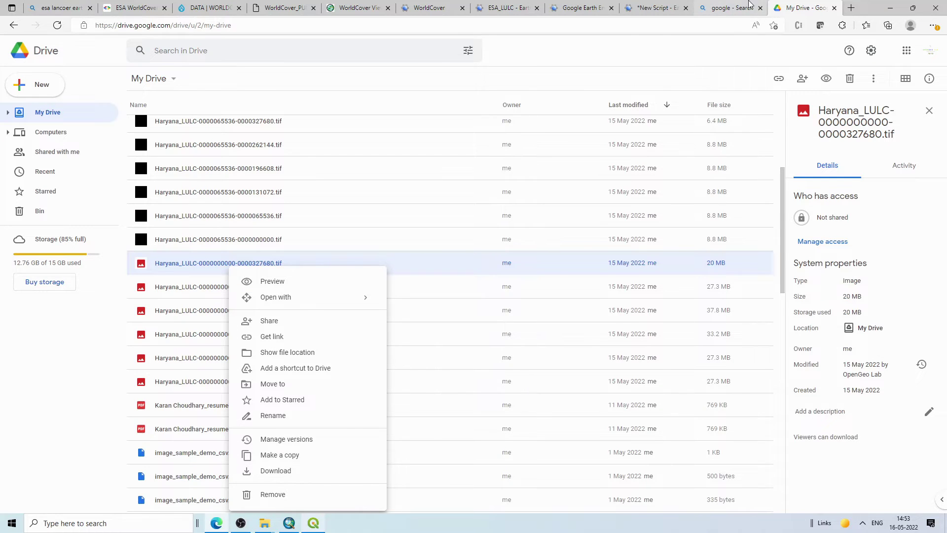
{"action": "left_click", "coordinate": [730, 7]}
{"action": "left_click", "coordinate": [639, 7]}
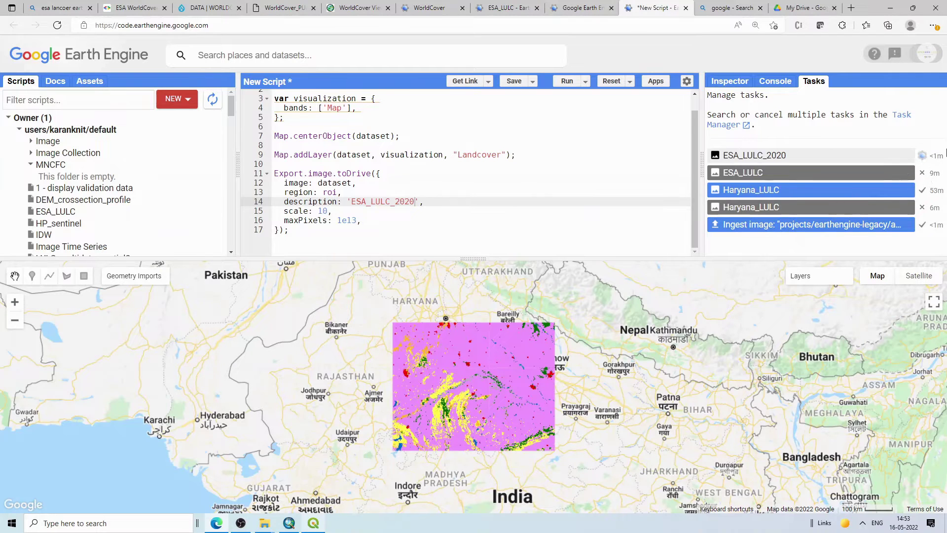
- Enlarge the code editor and start a new Shape files table upload in Assets, then cancel it
{"action": "scroll", "coordinate": [435, 189], "scroll_direction": "up", "scroll_amount": 2}
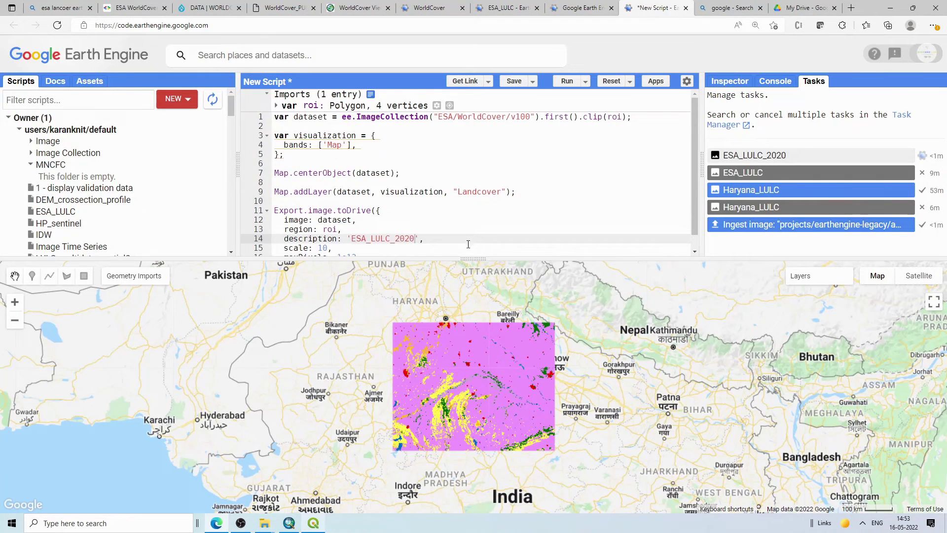
{"action": "left_click_drag", "start_coordinate": [465, 257], "coordinate": [465, 272]}
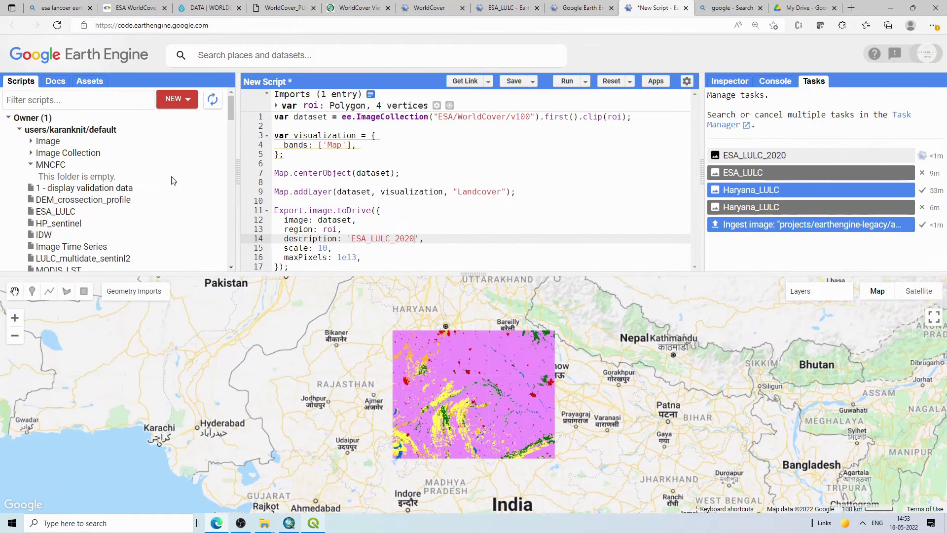
{"action": "left_click", "coordinate": [90, 81]}
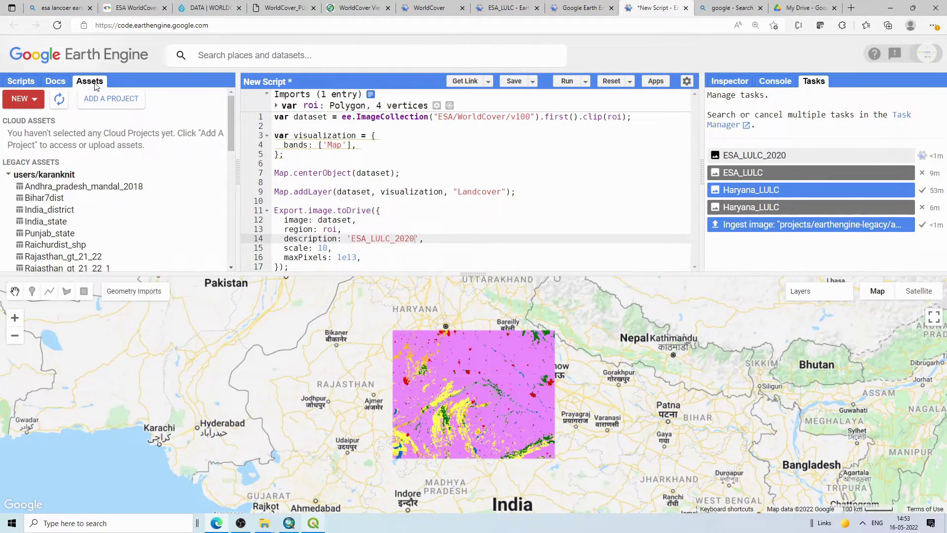
{"action": "left_click", "coordinate": [29, 102]}
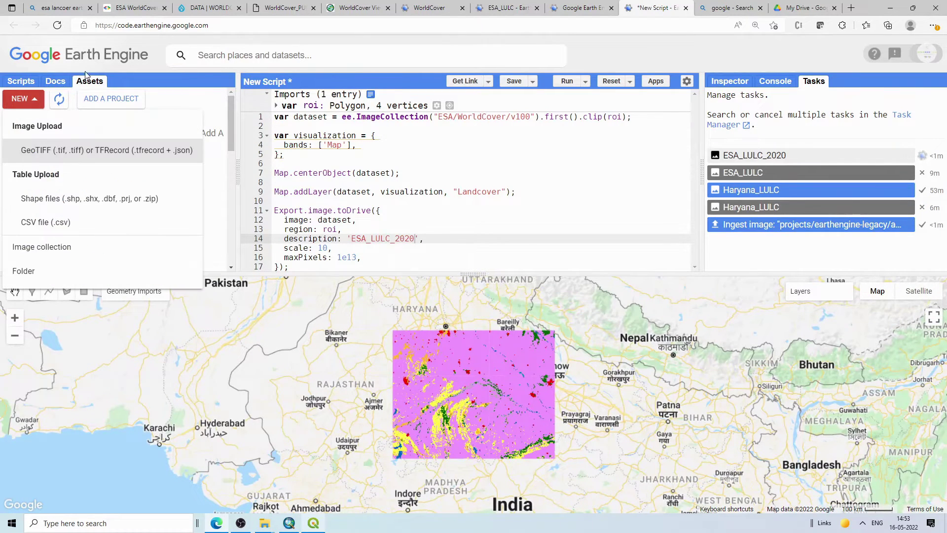
{"action": "left_click", "coordinate": [89, 198]}
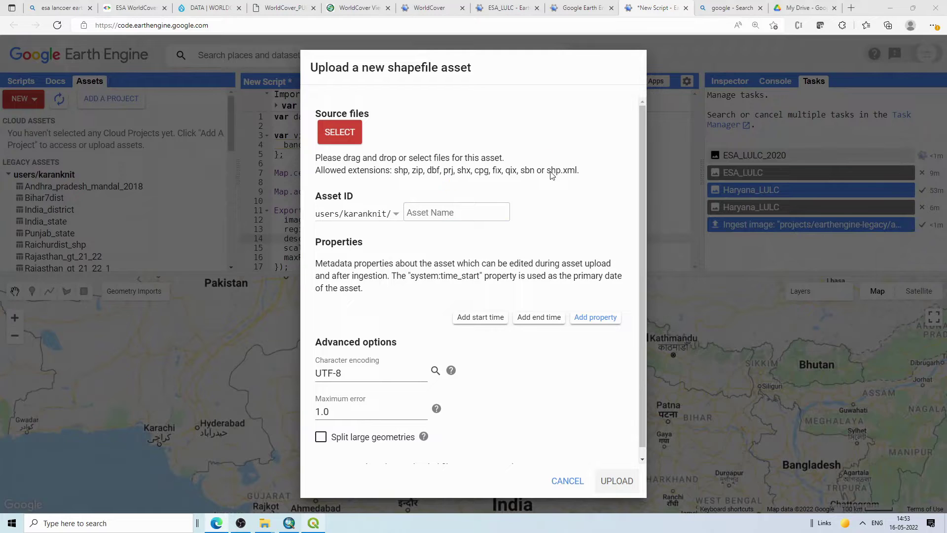
{"action": "left_click", "coordinate": [367, 8]}
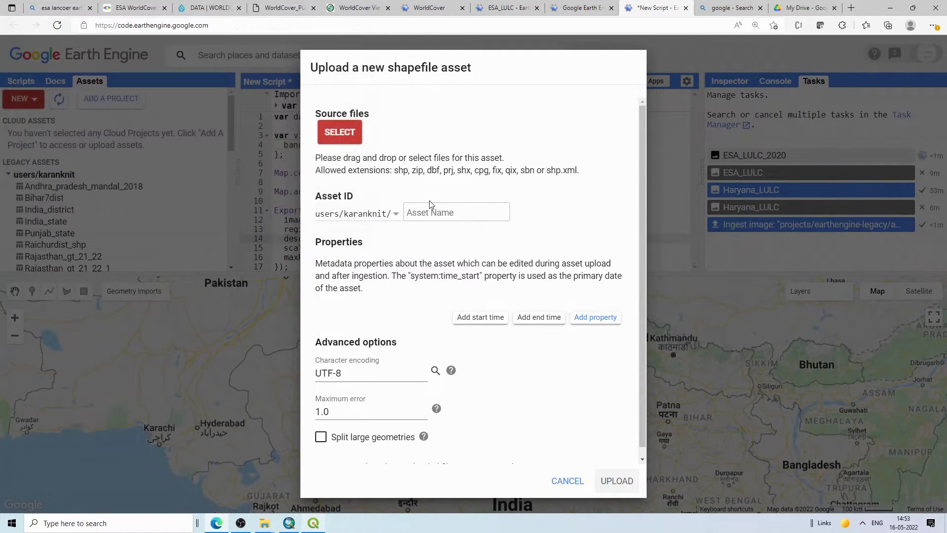
{"action": "left_click_drag", "start_coordinate": [400, 170], "coordinate": [575, 170]}
{"action": "left_click", "coordinate": [478, 331]}
{"action": "left_click", "coordinate": [568, 481]}
- Import the india_state_merge table asset into the script
{"action": "scroll", "coordinate": [65, 194], "scroll_direction": "down", "scroll_amount": 2}
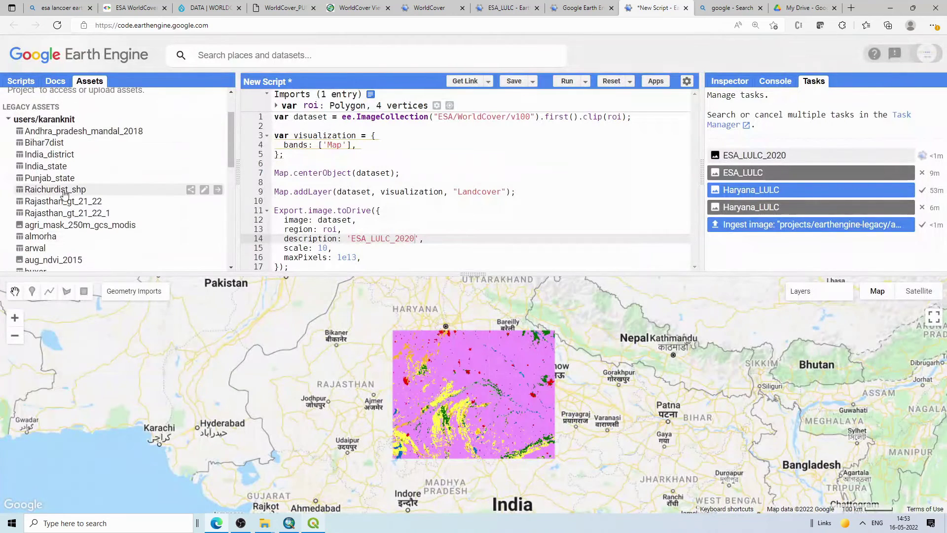
{"action": "scroll", "coordinate": [65, 193], "scroll_direction": "down", "scroll_amount": 4}
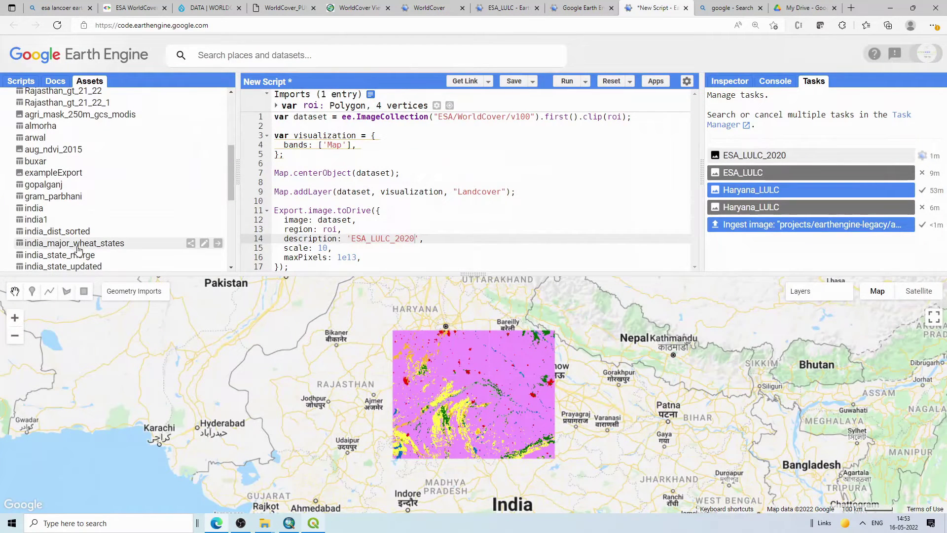
{"action": "scroll", "coordinate": [78, 250], "scroll_direction": "down", "scroll_amount": 1}
{"action": "left_click", "coordinate": [218, 228]}
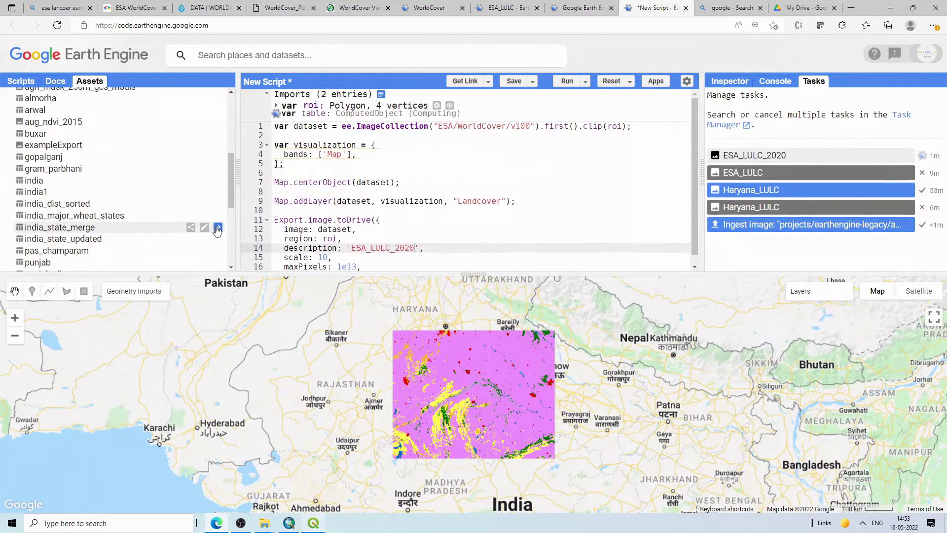
- Rename the imported table to ind_st
{"action": "left_click", "coordinate": [323, 114]}
{"action": "type", "text": "ind_st"}
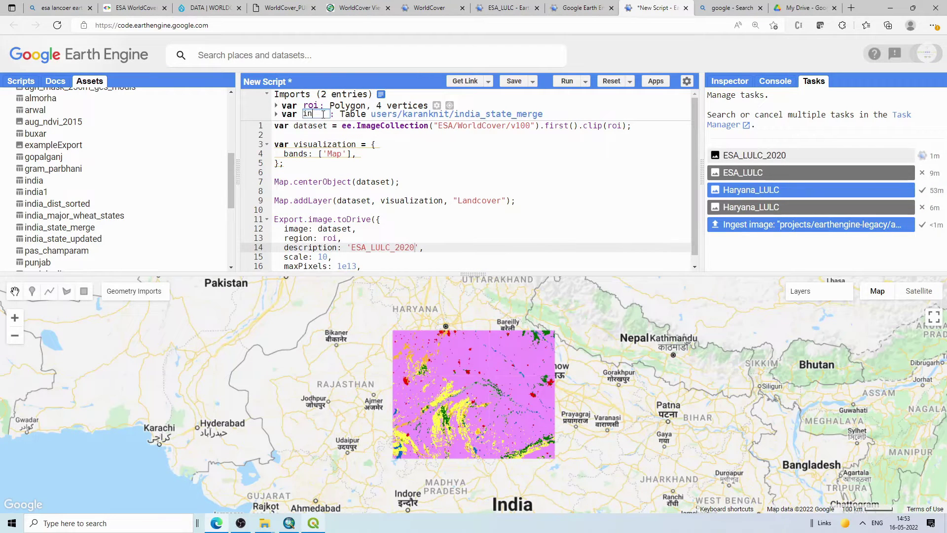
{"action": "left_click", "coordinate": [412, 143]}
{"action": "left_click", "coordinate": [318, 113]}
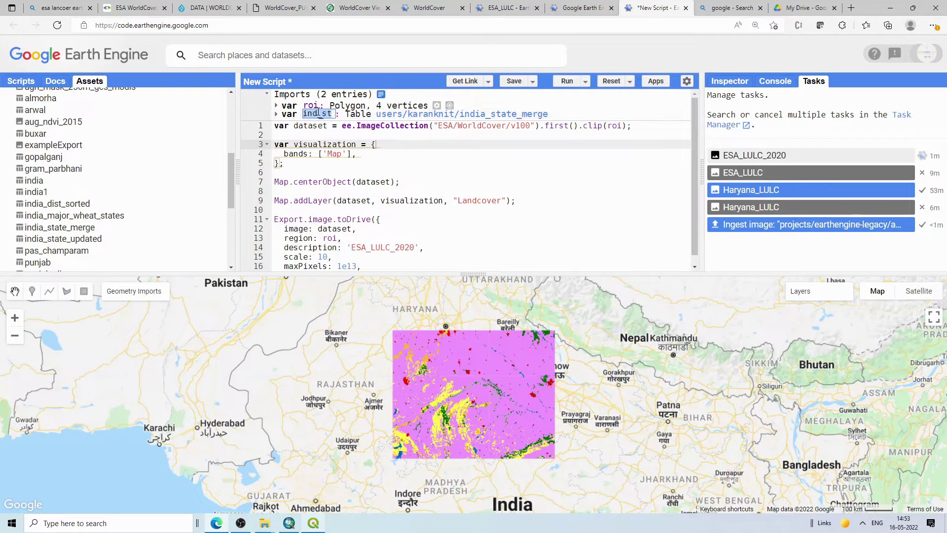
- Replace roi with ind_st in the clip() call and the export region
{"action": "double_click", "coordinate": [615, 126]}
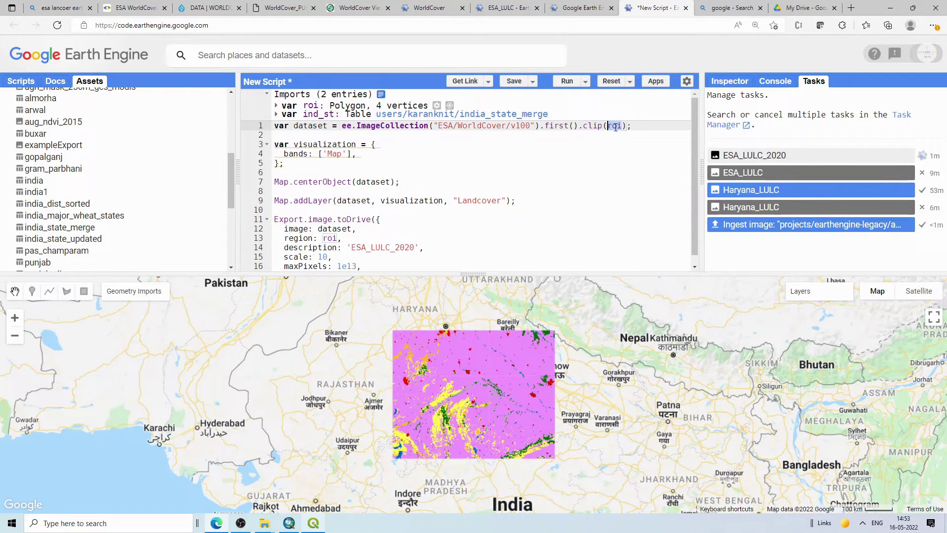
{"action": "type", "text": "ind_st"}
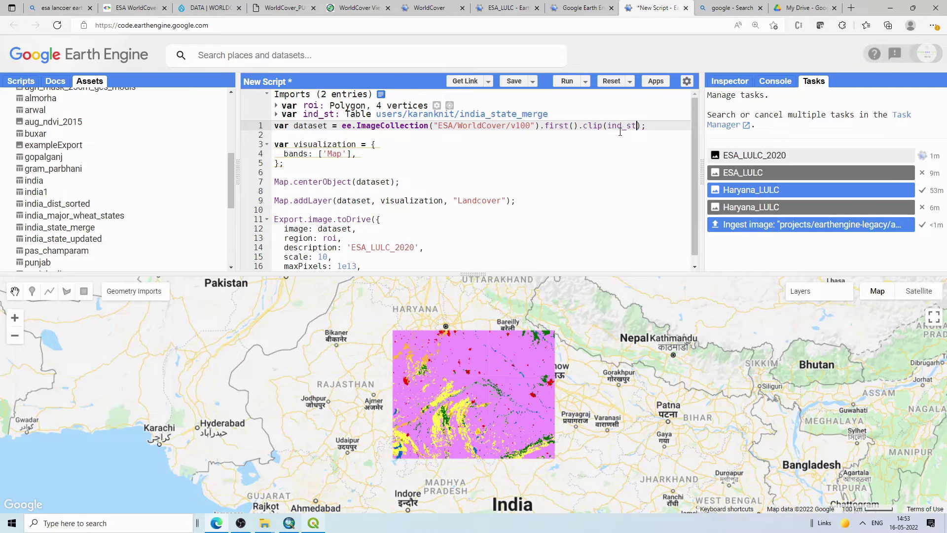
{"action": "scroll", "coordinate": [495, 179], "scroll_direction": "down", "scroll_amount": 1}
{"action": "scroll", "coordinate": [487, 152], "scroll_direction": "up", "scroll_amount": 1}
{"action": "left_click", "coordinate": [277, 219]}
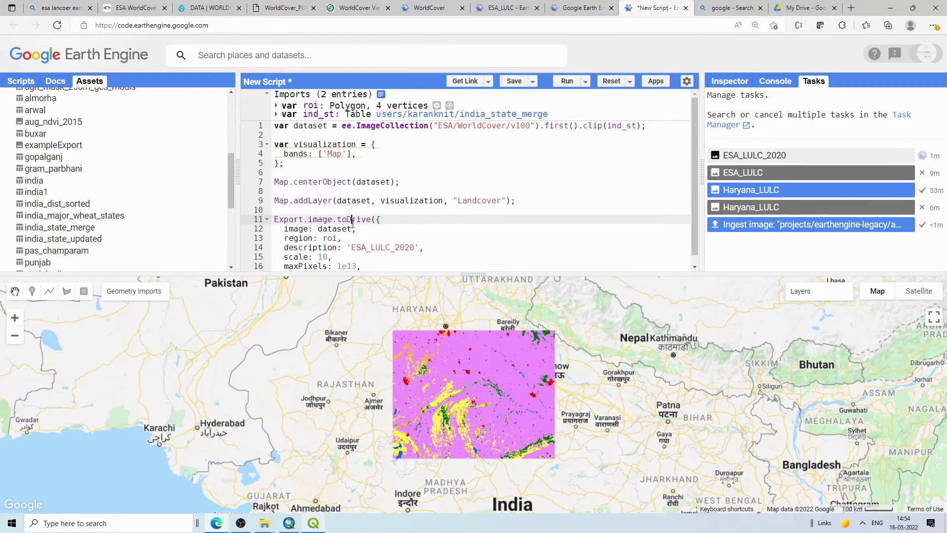
{"action": "double_click", "coordinate": [330, 238]}
{"action": "type", "text": "ind_st"}
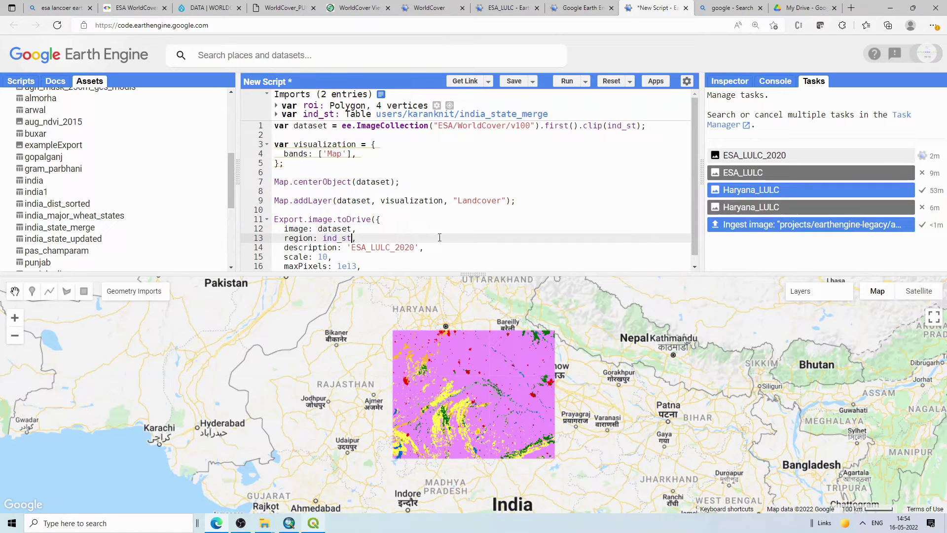
- Rerun the updated script and enlarge the map area below the code
{"action": "left_click", "coordinate": [568, 83]}
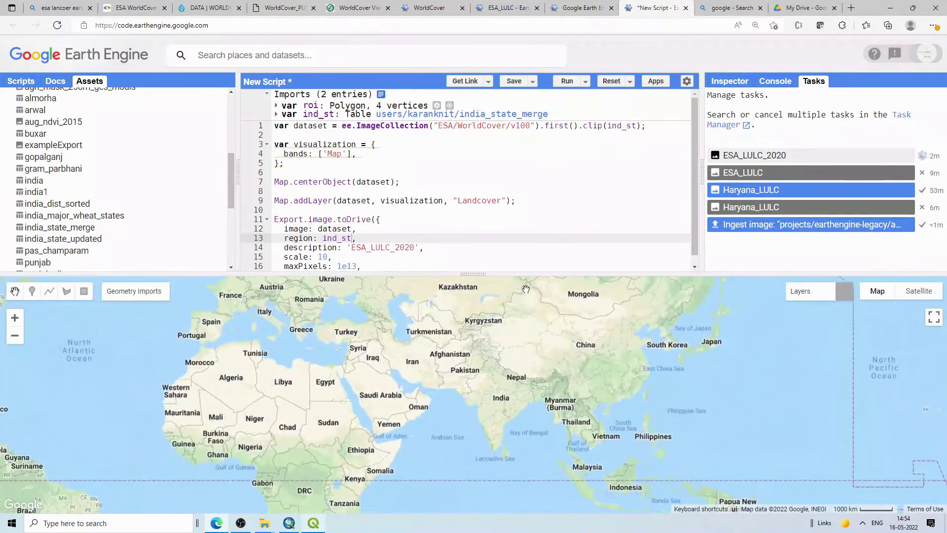
{"action": "left_click_drag", "start_coordinate": [496, 274], "coordinate": [499, 247]}
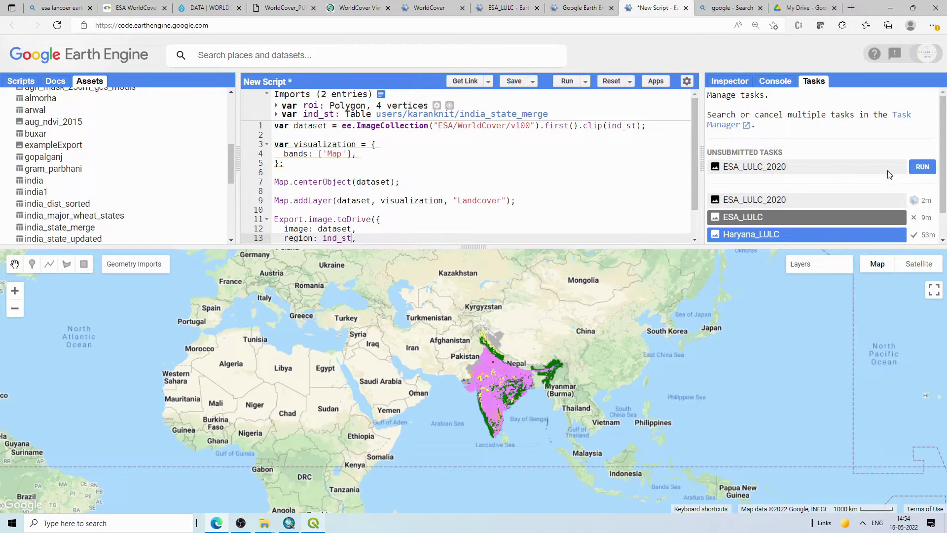
{"action": "scroll", "coordinate": [511, 319], "scroll_direction": "up", "scroll_amount": 3}
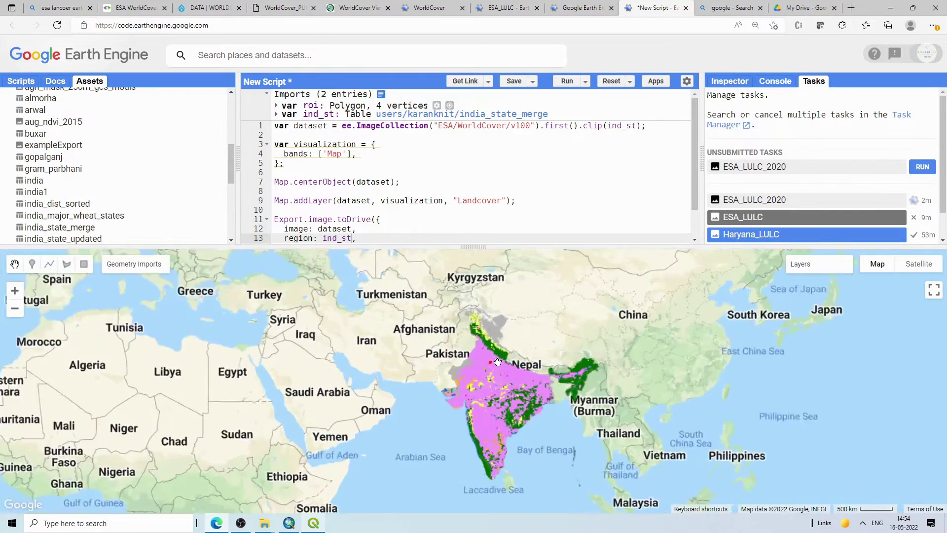